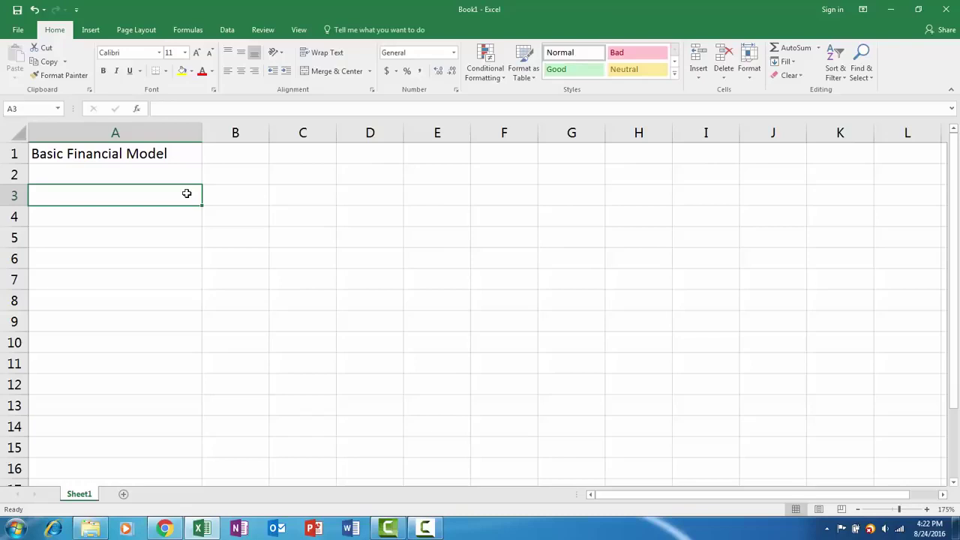
Step: Enter the heading Assumptions in cell A3
{"action": "type", "text": "Ass"}
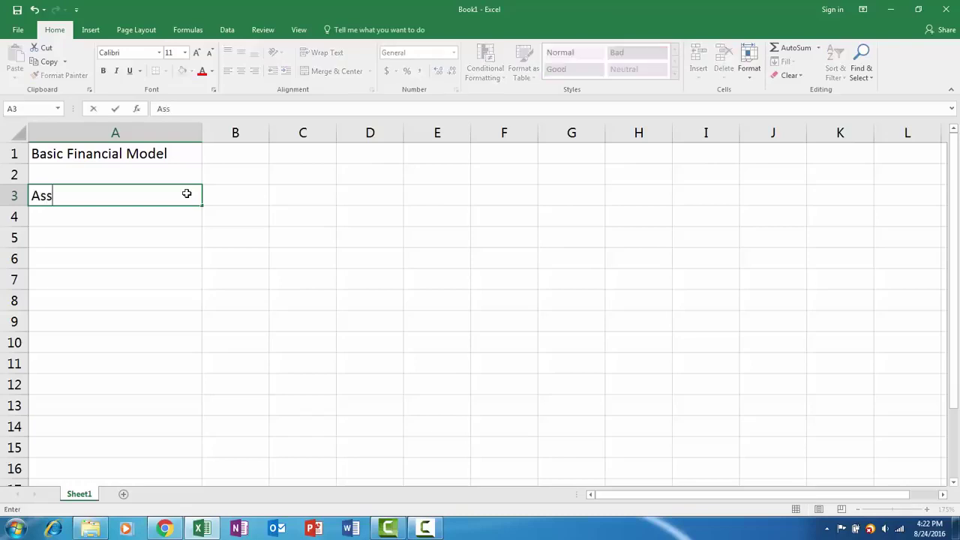
{"action": "type", "text": "umptions"}
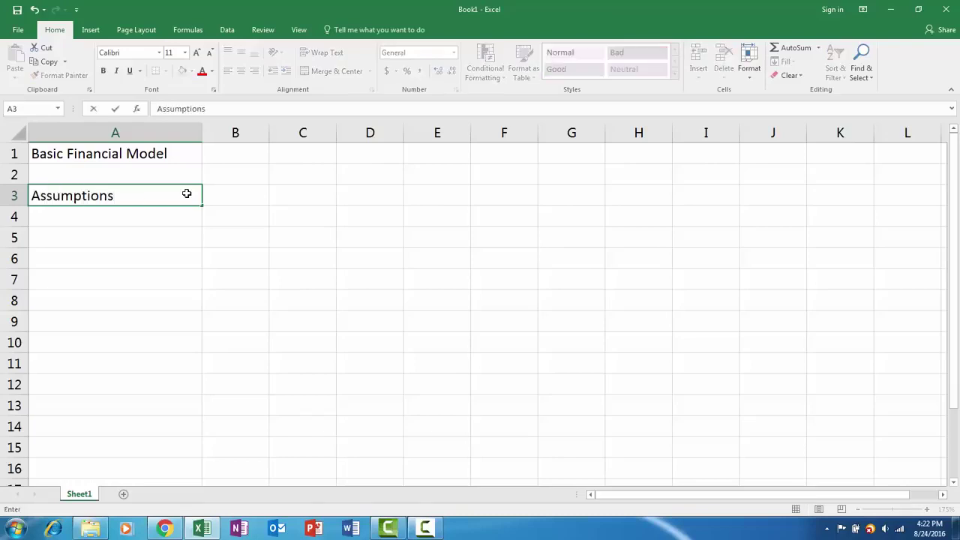
{"action": "key", "text": "Return"}
{"action": "key", "text": "Down"}
{"action": "key", "text": "Up"}
{"action": "key", "text": "Up"}
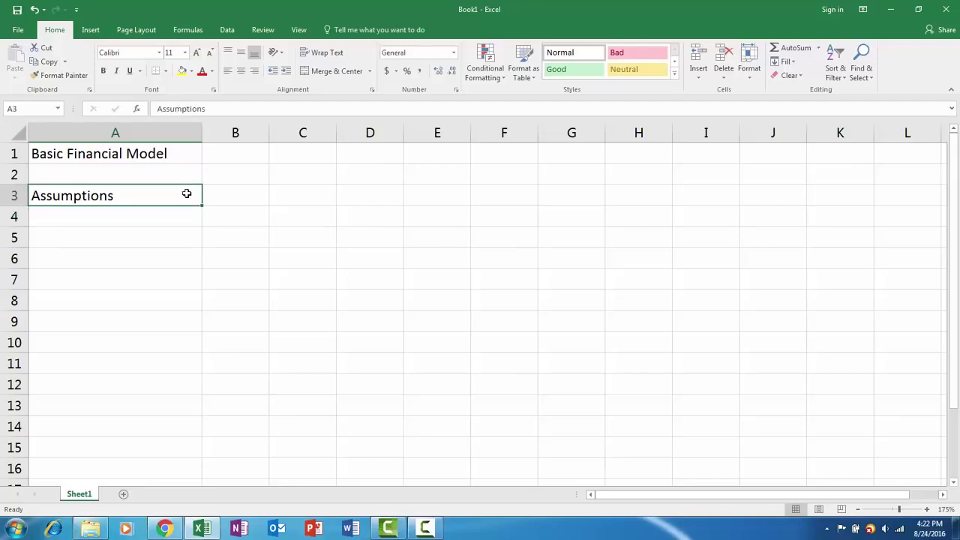
Step: Enter the years 2016, 2017 and 2018 across cells B3 to D3
{"action": "key", "text": "Right"}
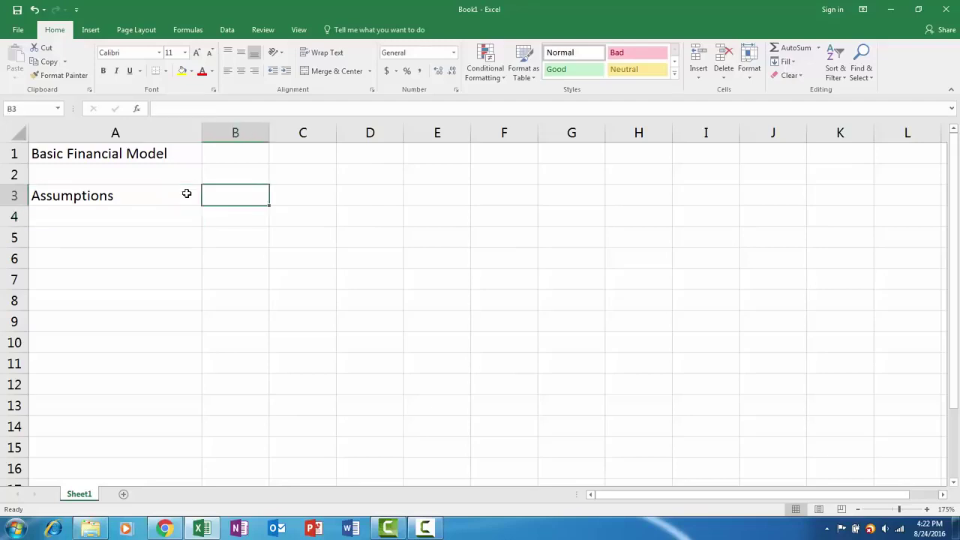
{"action": "type", "text": "2016"}
{"action": "key", "text": "Tab"}
{"action": "type", "text": "2017"}
{"action": "key", "text": "Tab"}
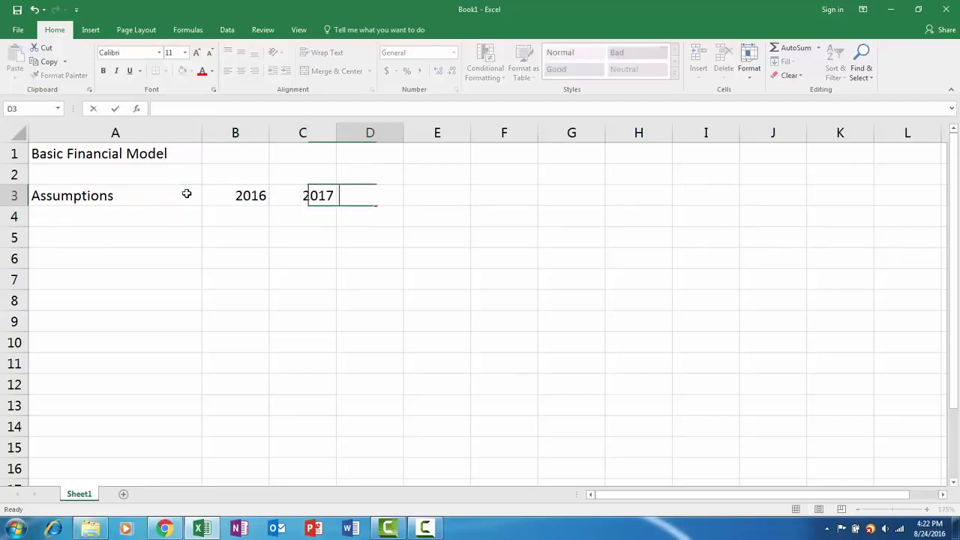
{"action": "type", "text": "2018"}
{"action": "key", "text": "Return"}
{"action": "key", "text": "Left"}
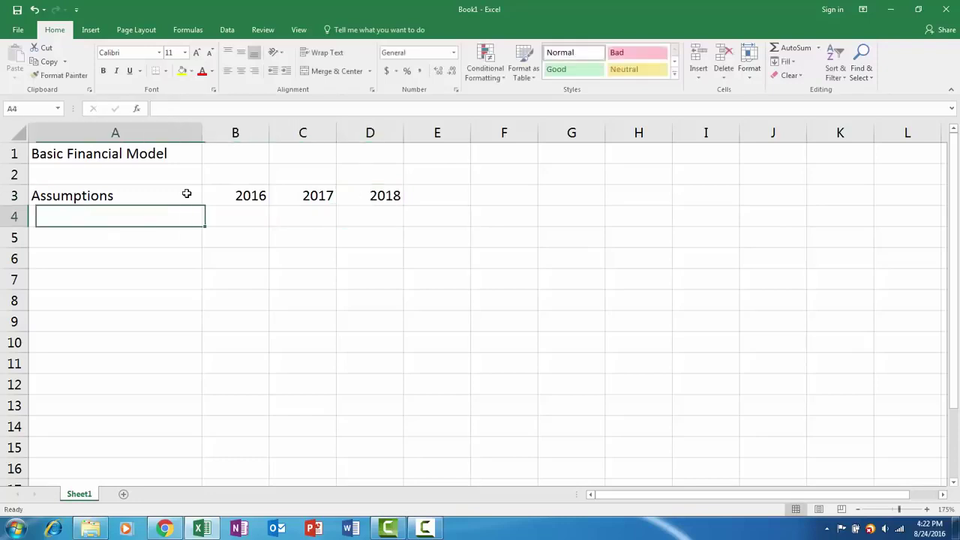
{"action": "key", "text": "Down"}
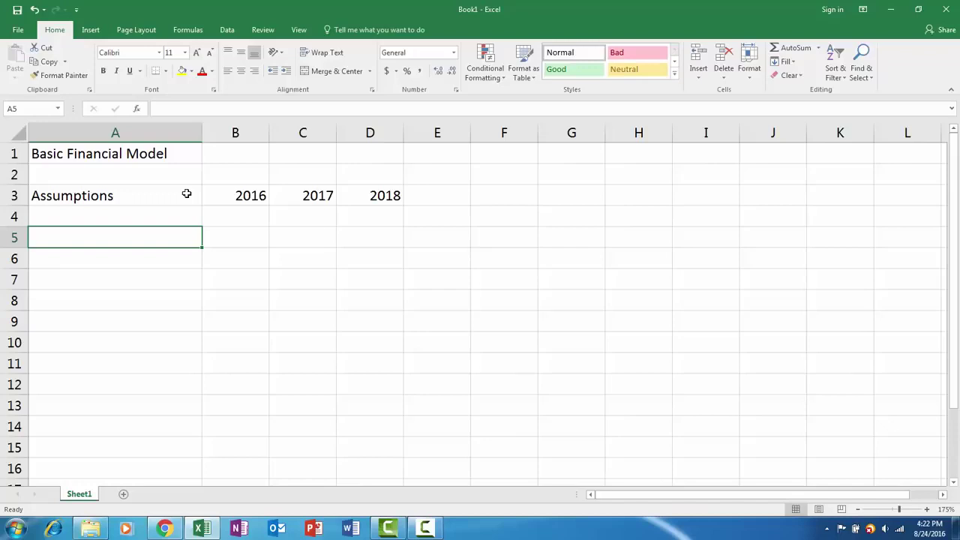
{"action": "type", "text": "Charis"}
{"action": "key", "text": "Return"}
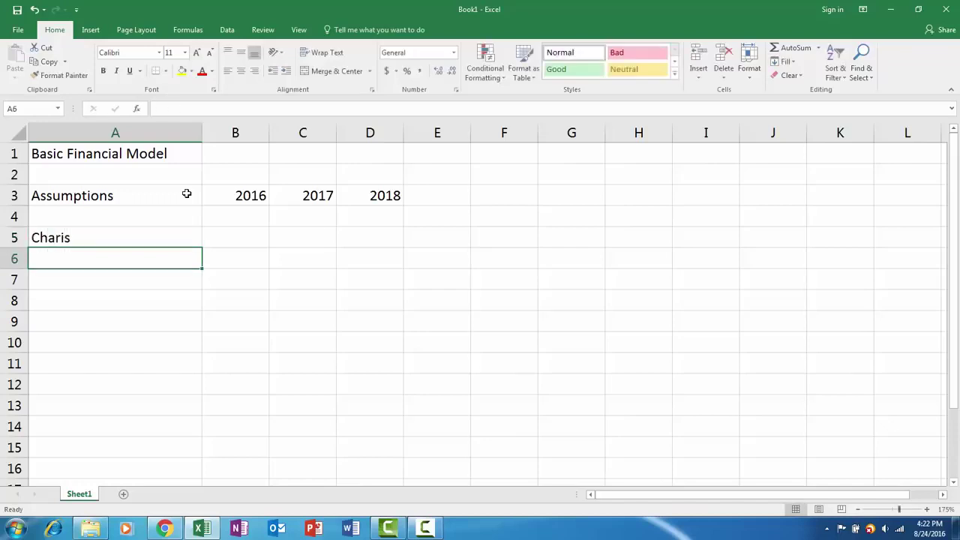
{"action": "key", "text": "Up"}
{"action": "type", "text": "Chairs"}
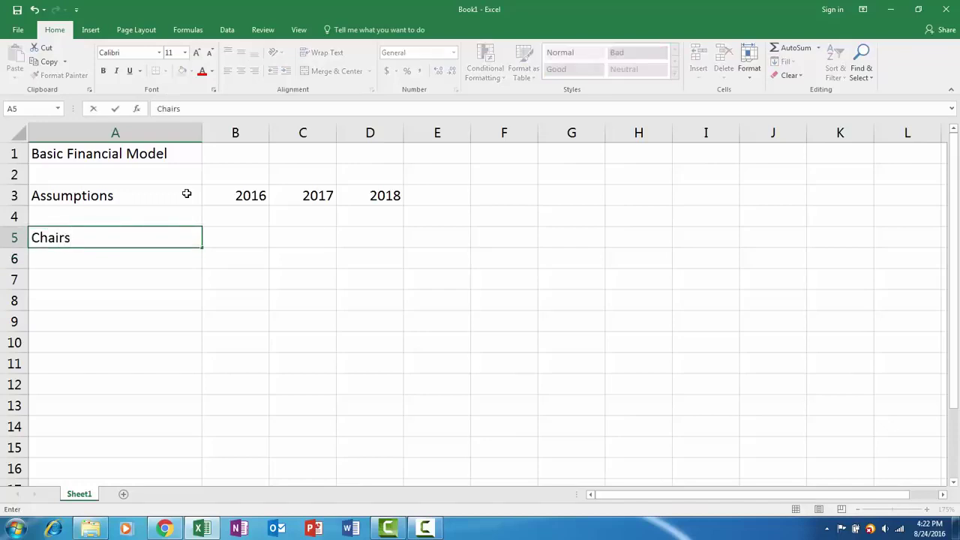
{"action": "key", "text": "BackSpace"}
{"action": "key", "text": "BackSpace"}
{"action": "key", "text": "BackSpace"}
{"action": "key", "text": "BackSpace"}
{"action": "key", "text": "BackSpace"}
{"action": "key", "text": "BackSpace"}
Step: Label the assumption sections in column A: Revenue in A5, COGS in A8 and Operating Expenses in A11
{"action": "type", "text": "Revenue"}
{"action": "key", "text": "Return"}
{"action": "key", "text": "Return"}
{"action": "key", "text": "Return"}
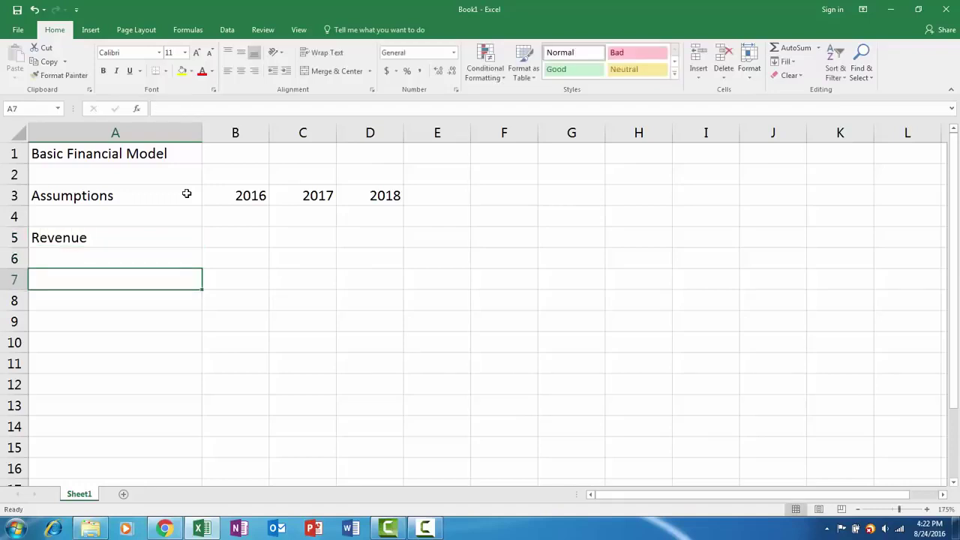
{"action": "type", "text": "COGS"}
{"action": "key", "text": "Return"}
{"action": "key", "text": "Return"}
{"action": "key", "text": "Return"}
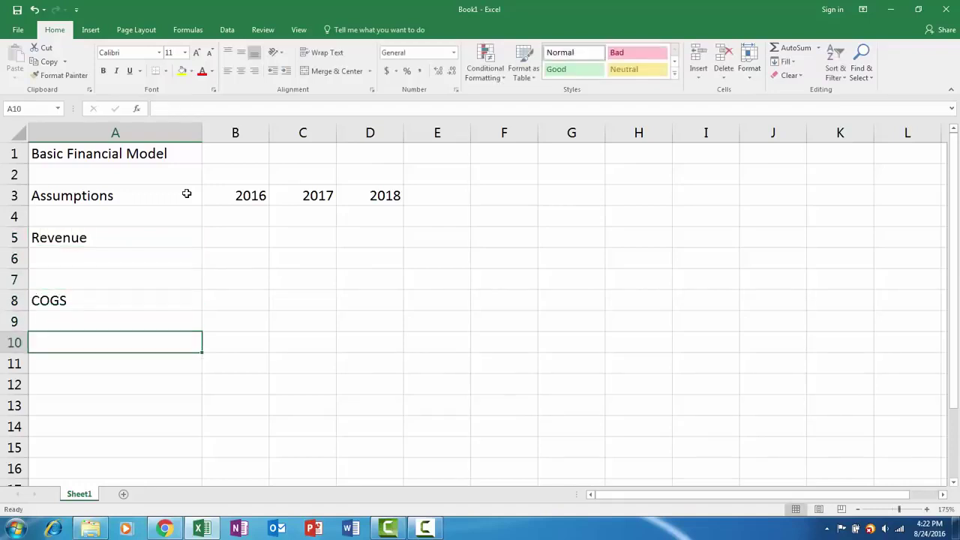
{"action": "type", "text": "Opera"}
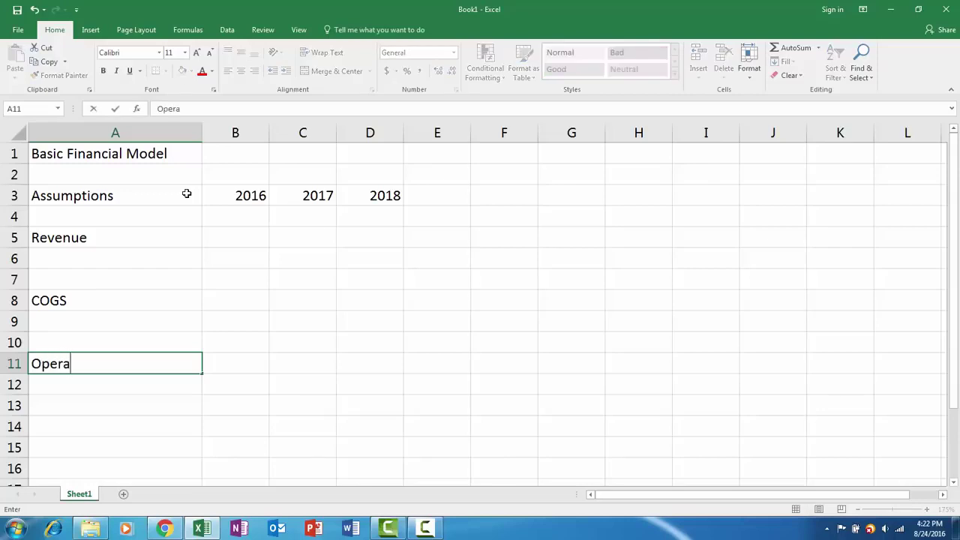
{"action": "type", "text": "ting Expenses"}
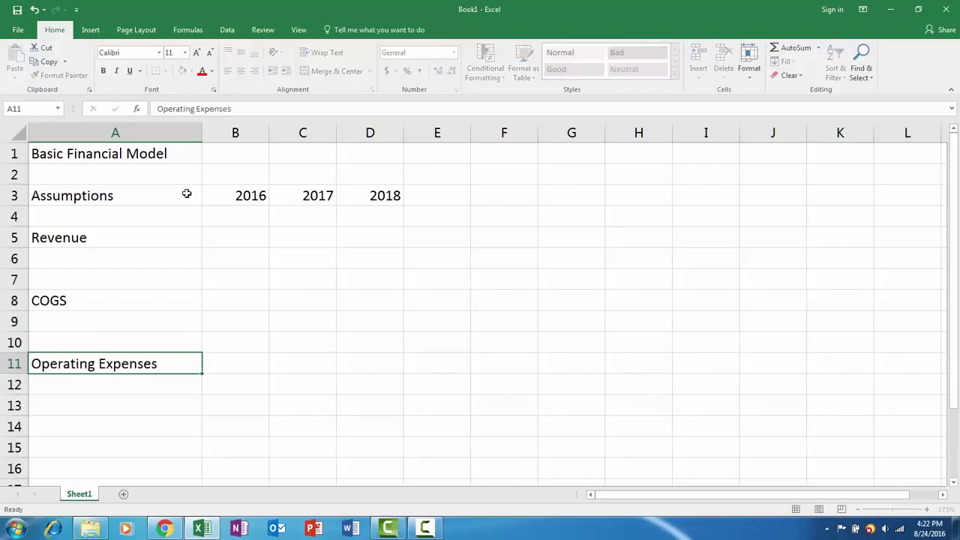
{"action": "key", "text": "Up"}
{"action": "key", "text": "Up"}
{"action": "key", "text": "Up"}
{"action": "key", "text": "Down"}
{"action": "key", "text": "Down"}
{"action": "key", "text": "Down"}
{"action": "key", "text": "Down"}
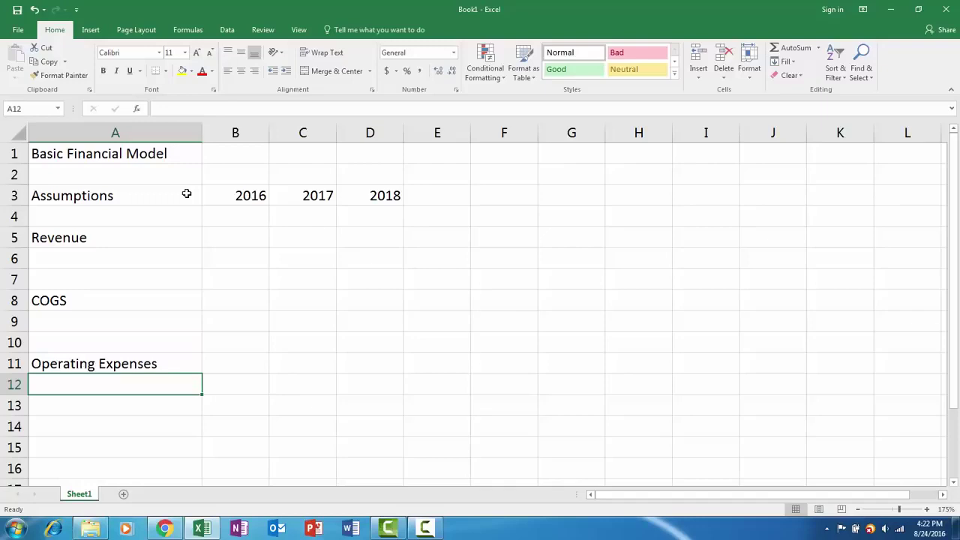
Step: Insert a blank row at row 7, between the Revenue and COGS labels
{"action": "key", "text": "Up"}
{"action": "key", "text": "Up"}
{"action": "key", "text": "Up"}
{"action": "key", "text": "Up"}
{"action": "key", "text": "Up"}
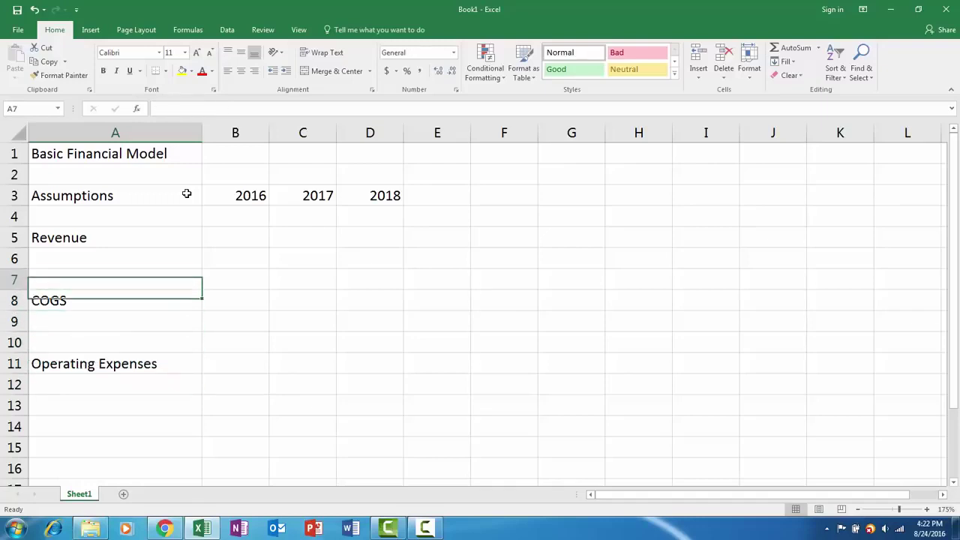
{"action": "key", "text": "shift+space"}
{"action": "key", "text": "ctrl+shift+plus"}
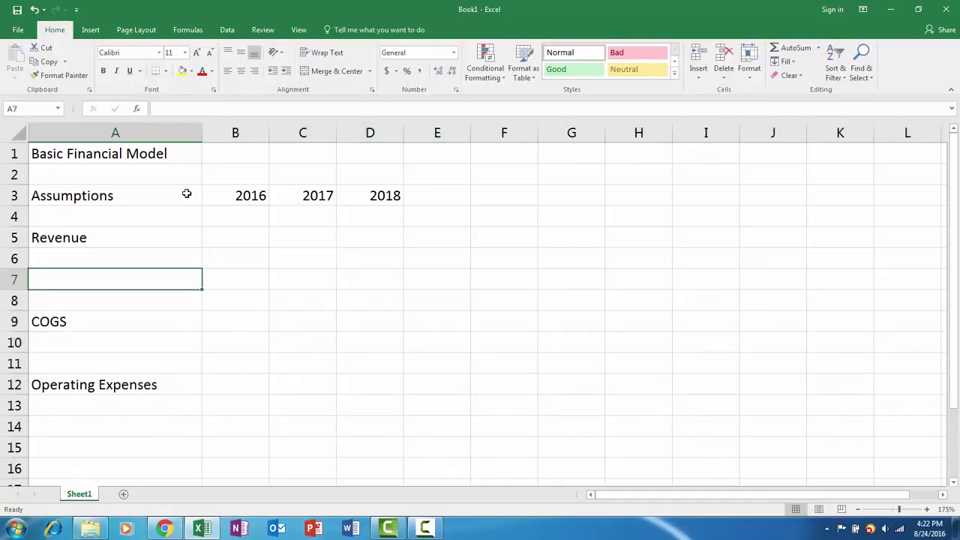
Step: Add the labels Units in A6 and Price in A7 under Revenue
{"action": "key", "text": "Up"}
{"action": "type", "text": "Untis"}
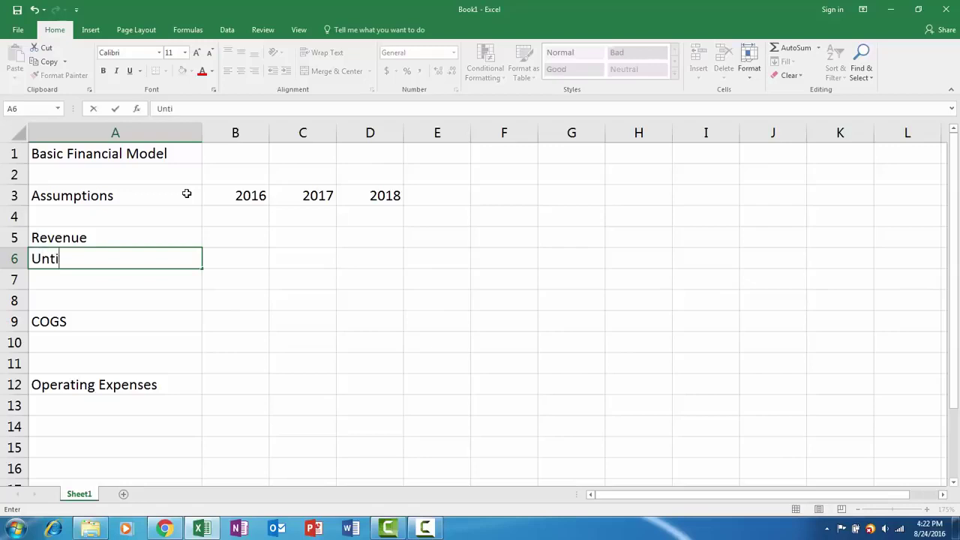
{"action": "key", "text": "BackSpace"}
{"action": "key", "text": "BackSpace"}
{"action": "key", "text": "BackSpace"}
{"action": "type", "text": "its"}
{"action": "key", "text": "Return"}
{"action": "type", "text": "Price"}
{"action": "key", "text": "ctrl+Return"}
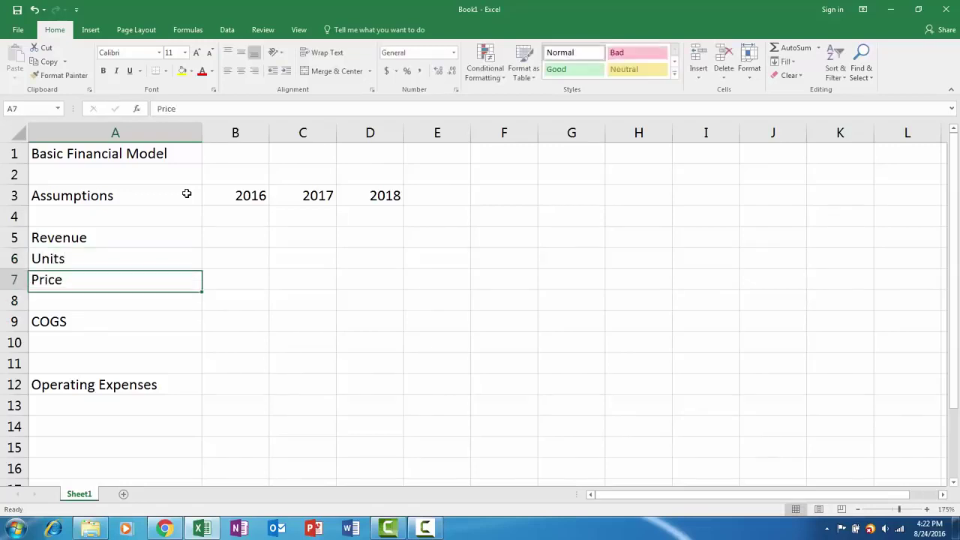
Step: Enter unit volumes of 100, 180 and 350 for 2016, 2017 and 2018 in B6 to D6
{"action": "key", "text": "Up"}
{"action": "key", "text": "Right"}
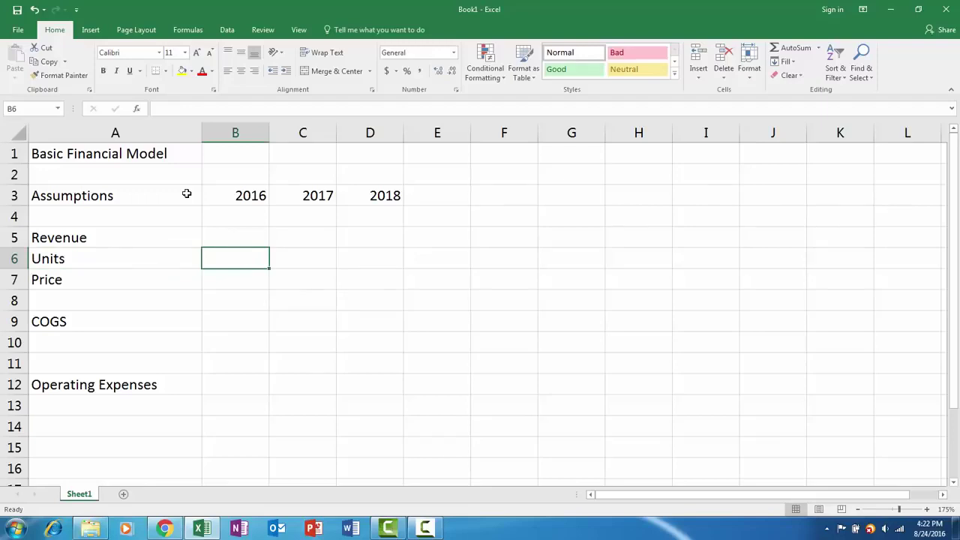
{"action": "type", "text": "100"}
{"action": "key", "text": "Tab"}
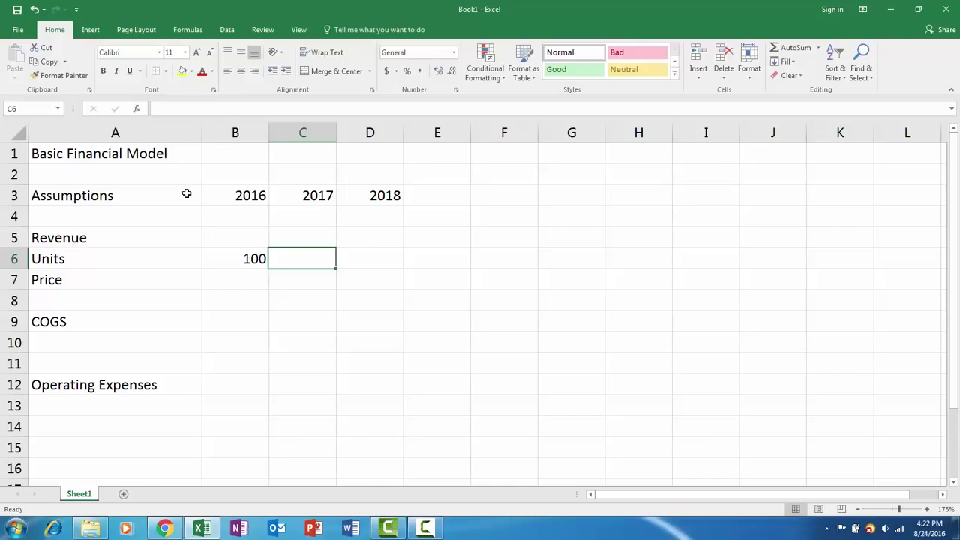
{"action": "type", "text": "180"}
{"action": "key", "text": "ctrl+Return"}
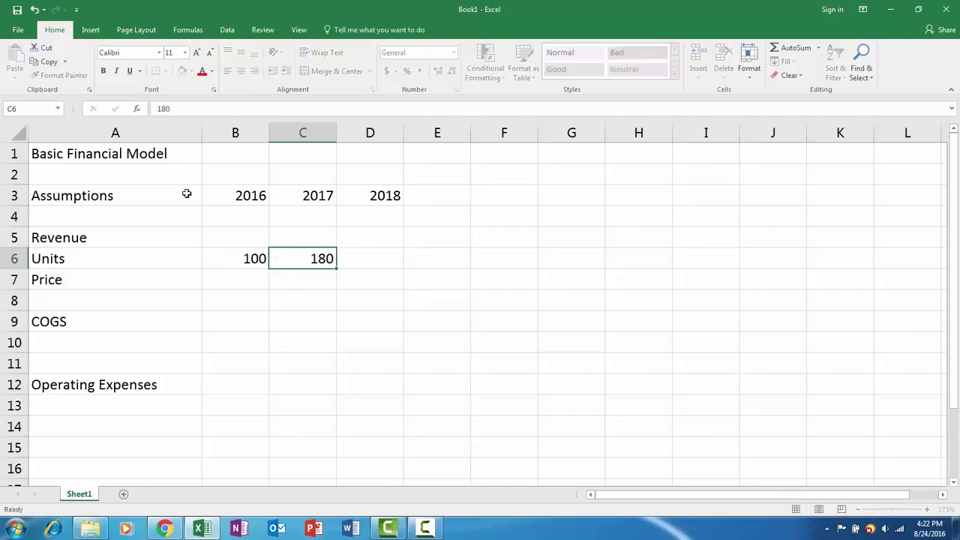
{"action": "key", "text": "Right"}
{"action": "type", "text": "350"}
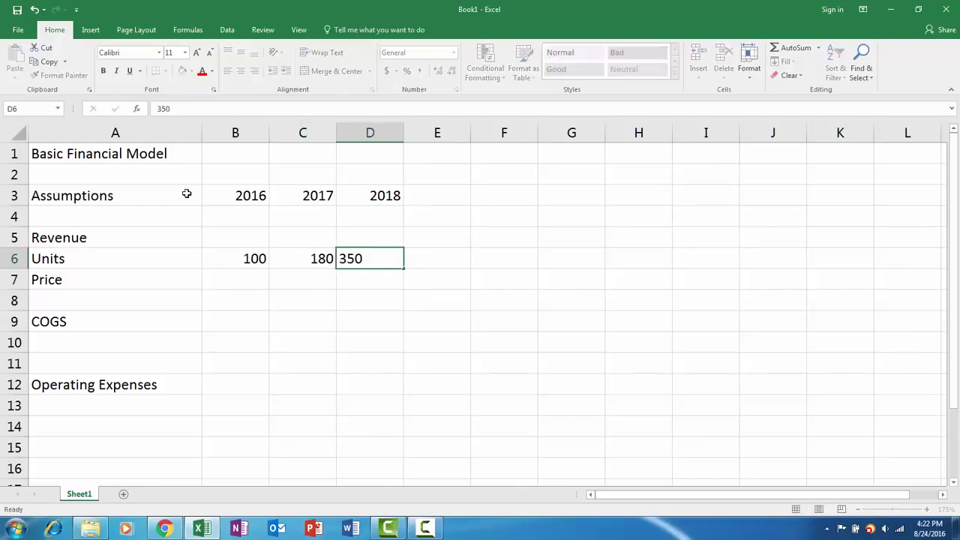
{"action": "key", "text": "Return"}
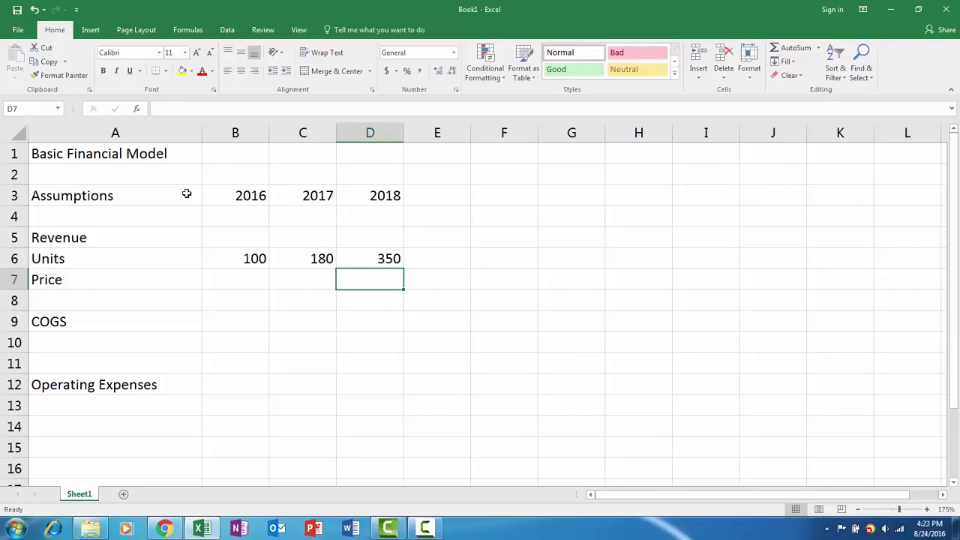
Step: Change the font colour of the Units and Price input cells B6 to D7 to blue, using the extended colour palette
{"action": "scroll", "coordinate": [207, 207], "scroll_direction": "down", "scroll_amount": 1}
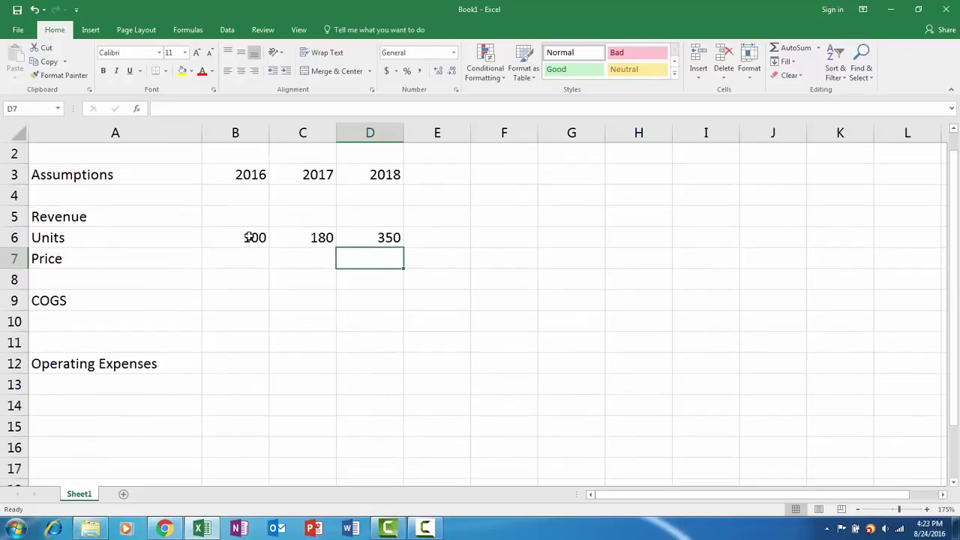
{"action": "scroll", "coordinate": [248, 238], "scroll_direction": "up", "scroll_amount": 1}
{"action": "left_click_drag", "start_coordinate": [240, 255], "coordinate": [355, 270]}
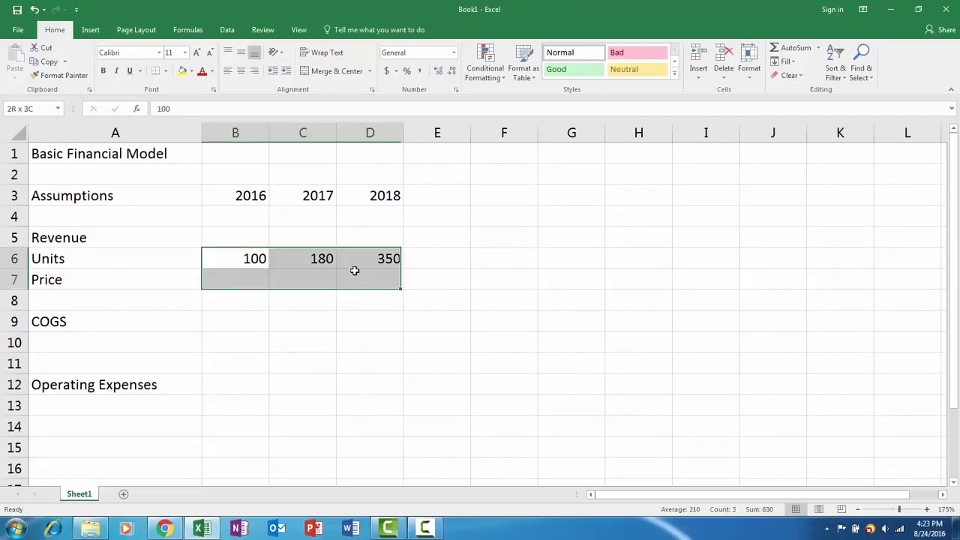
{"action": "left_click", "coordinate": [212, 72]}
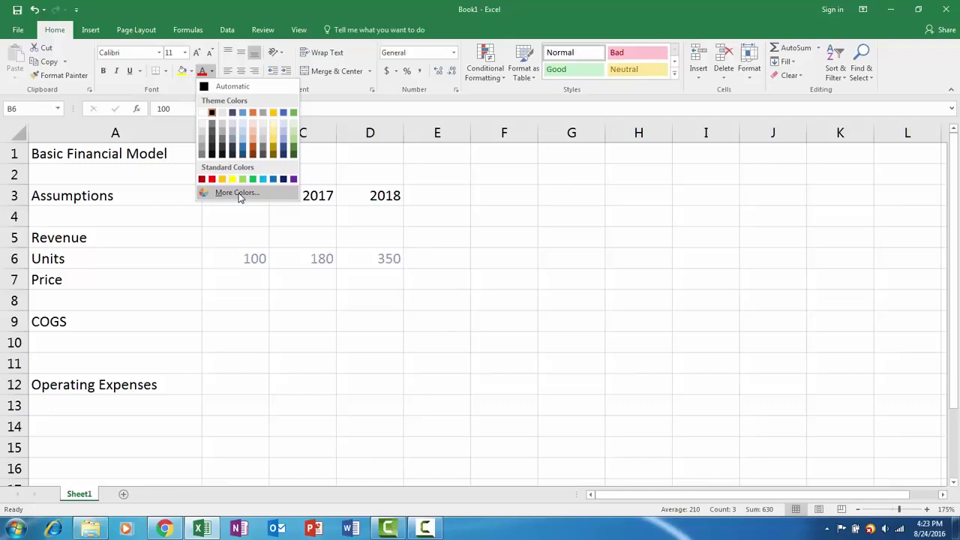
{"action": "left_click", "coordinate": [237, 193]}
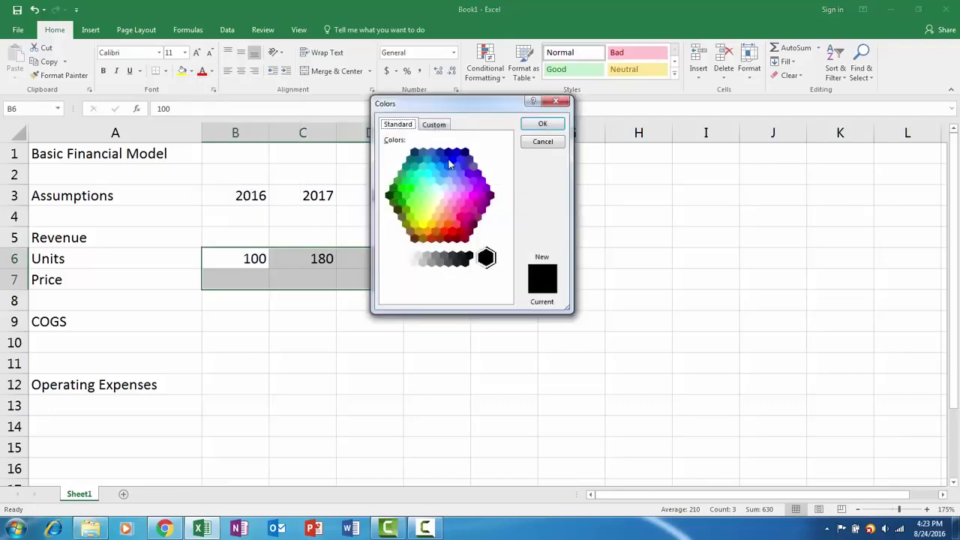
{"action": "left_click", "coordinate": [452, 161]}
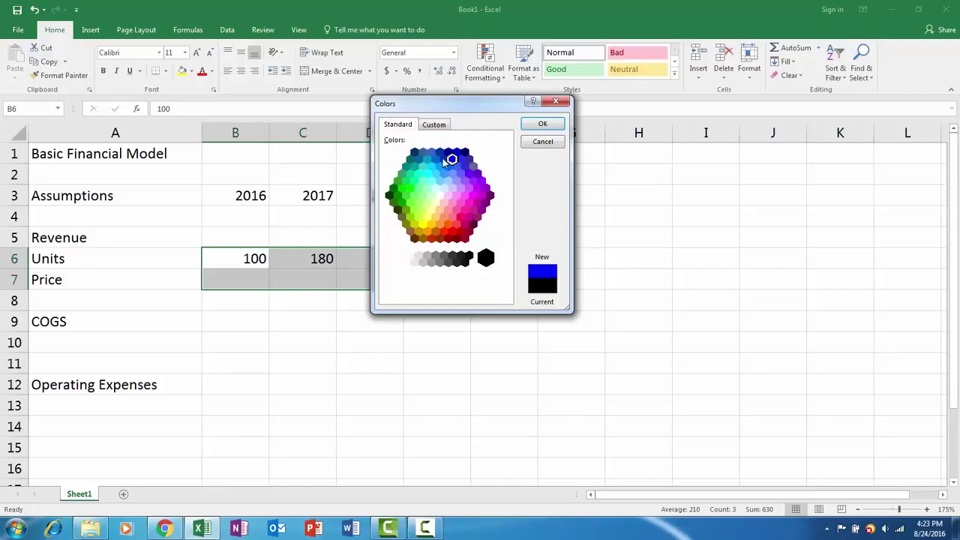
{"action": "left_click", "coordinate": [538, 126]}
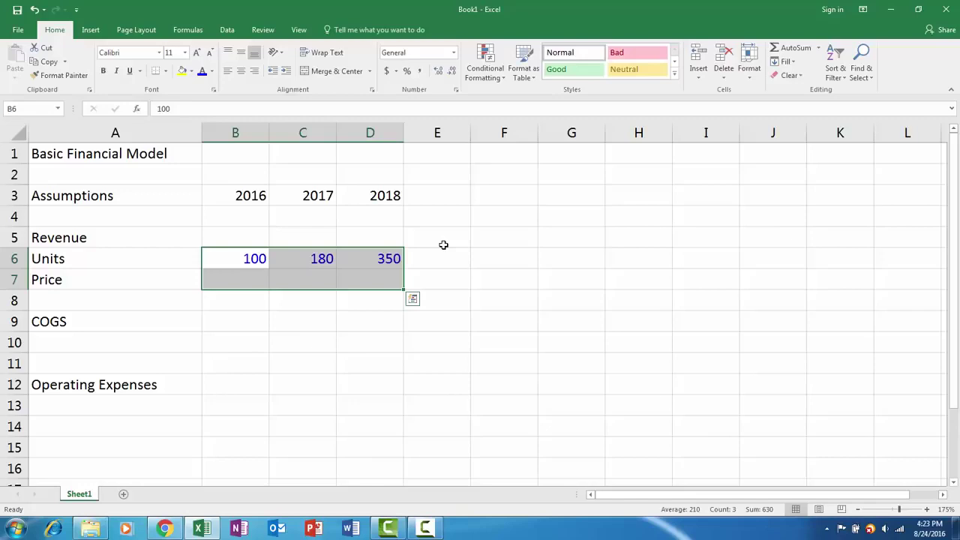
Step: Enter a 2016 price of 250 in B7
{"action": "key", "text": "Down"}
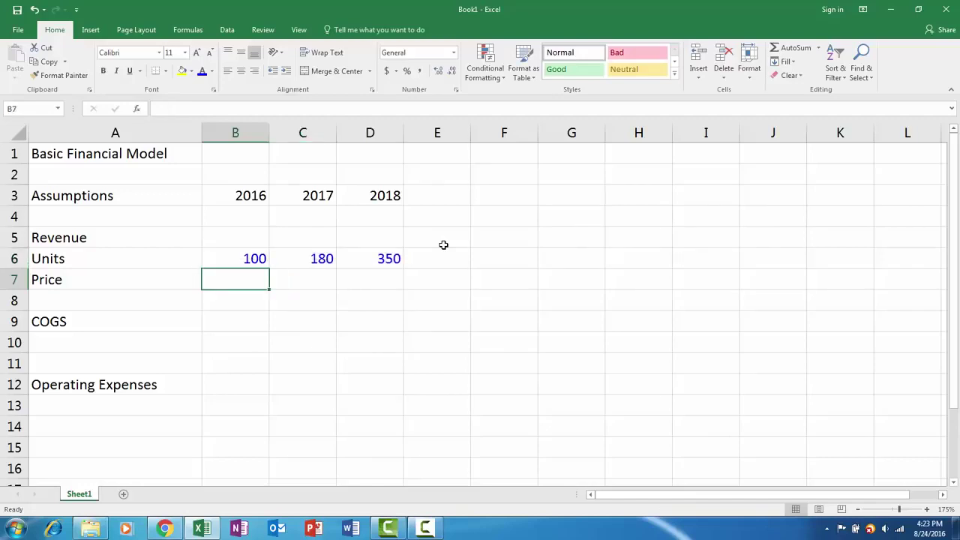
{"action": "type", "text": "250"}
{"action": "key", "text": "ctrl+Return"}
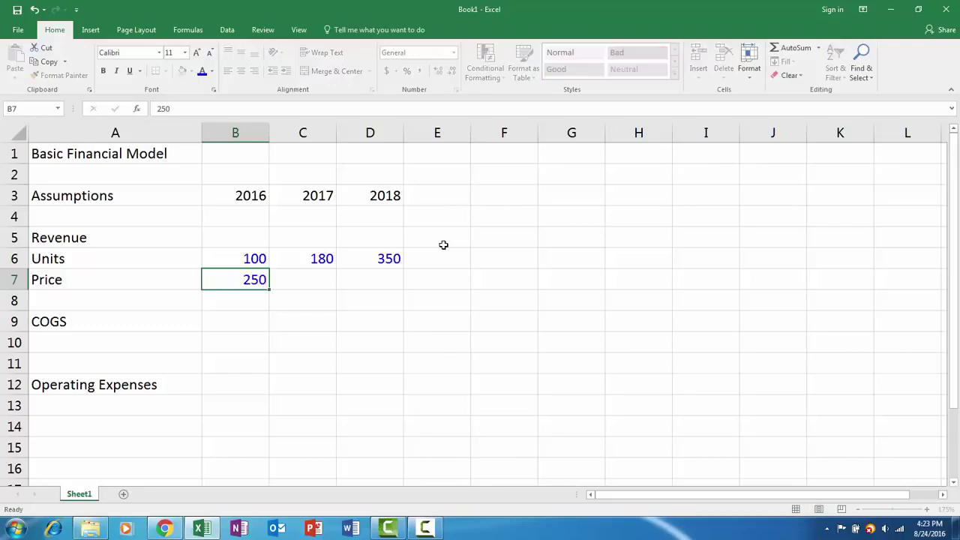
Step: Format the 2016 price in B7 as Accounting and reduce it to one decimal place
{"action": "key", "text": "alt"}
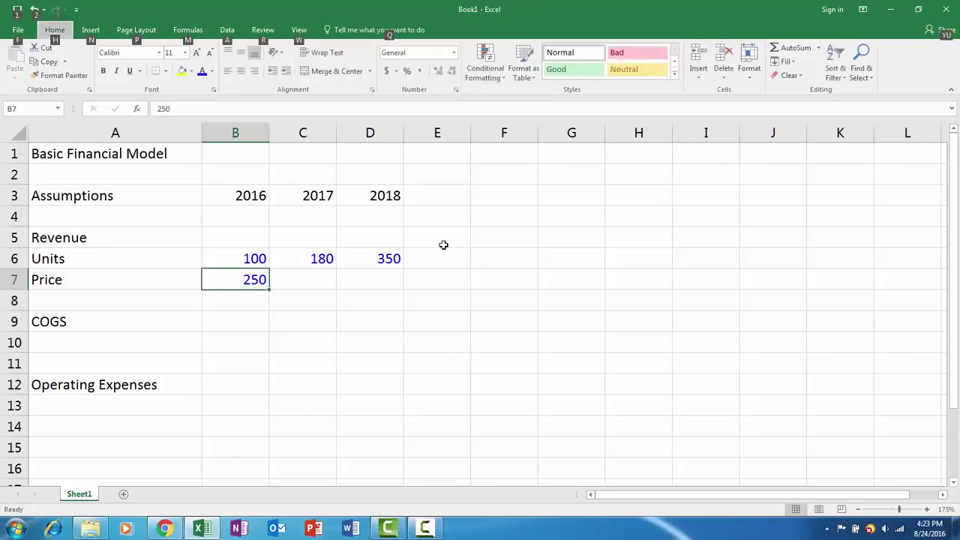
{"action": "key", "text": "h"}
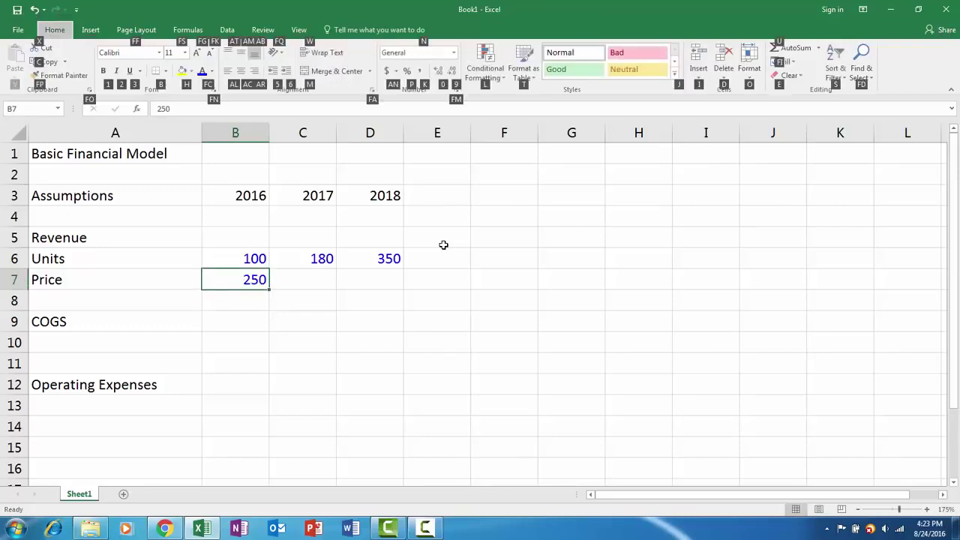
{"action": "key", "text": "n"}
{"action": "key", "text": "Down"}
{"action": "key", "text": "Down"}
{"action": "key", "text": "Down"}
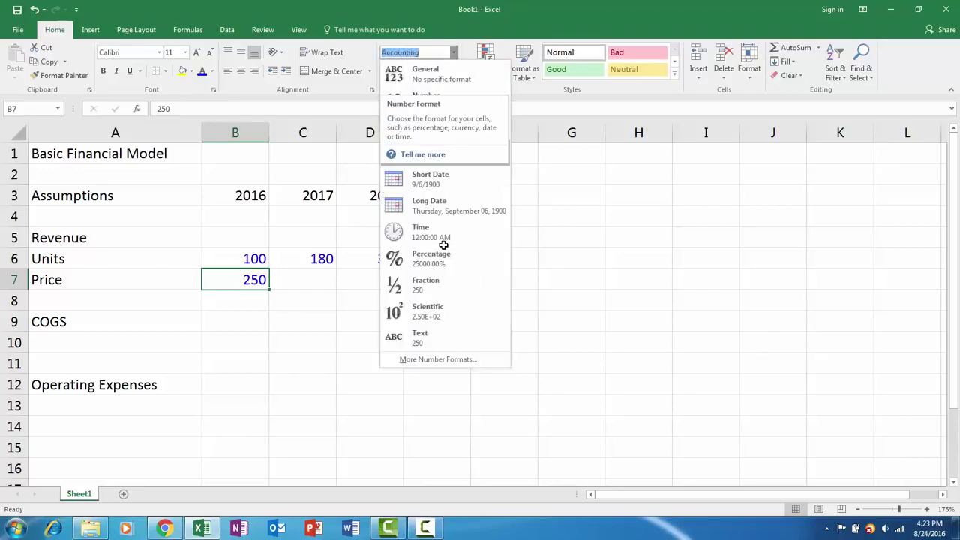
{"action": "key", "text": "Return"}
{"action": "key", "text": "alt+h"}
{"action": "key", "text": "9"}
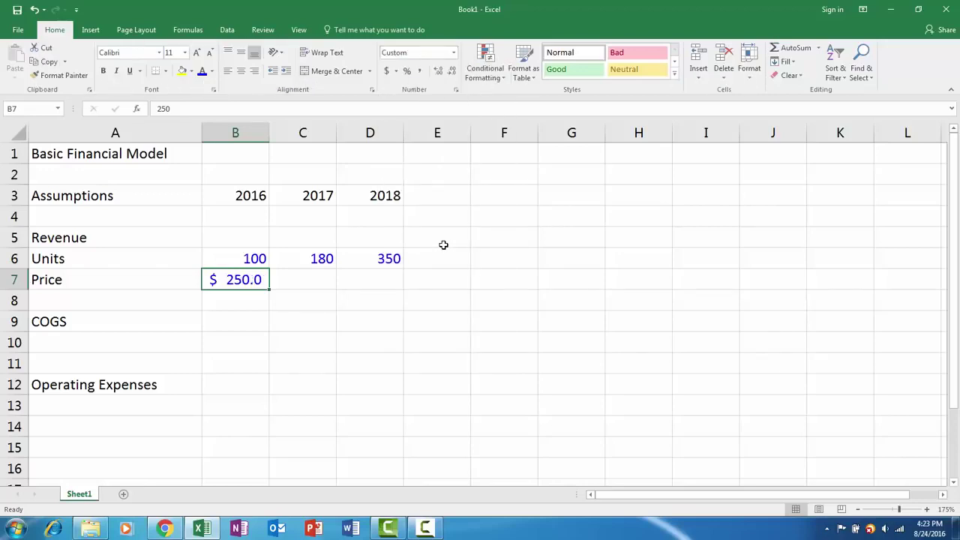
Step: Remove the remaining decimal from the 2016 price in B7 and copy the cell to C7 and D7
{"action": "key", "text": "alt+h"}
{"action": "key", "text": "9"}
{"action": "key", "text": "ctrl+c"}
{"action": "key", "text": "Right"}
{"action": "key", "text": "ctrl+v"}
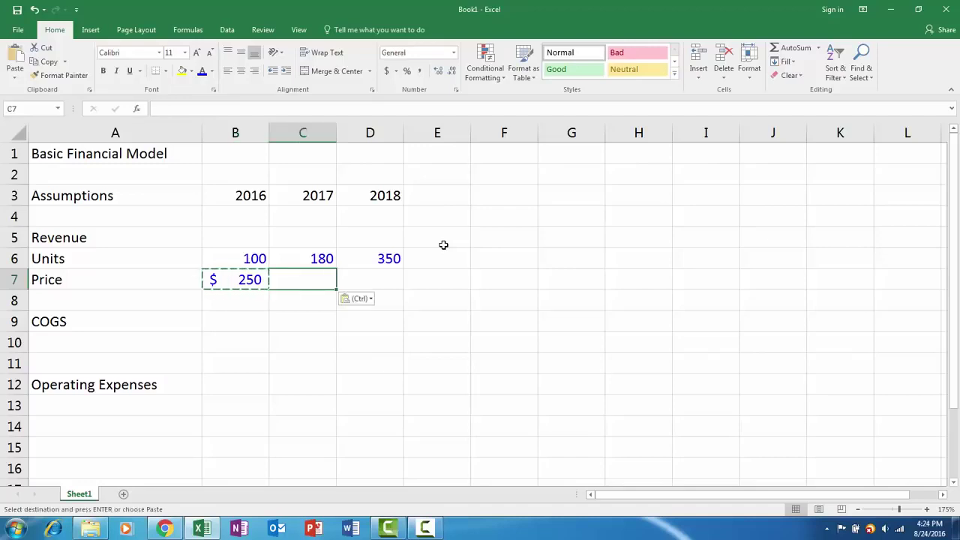
{"action": "key", "text": "Right"}
{"action": "key", "text": "ctrl+v"}
{"action": "key", "text": "Left"}
{"action": "key", "text": "Left"}
{"action": "key", "text": "Escape"}
{"action": "key", "text": "Right"}
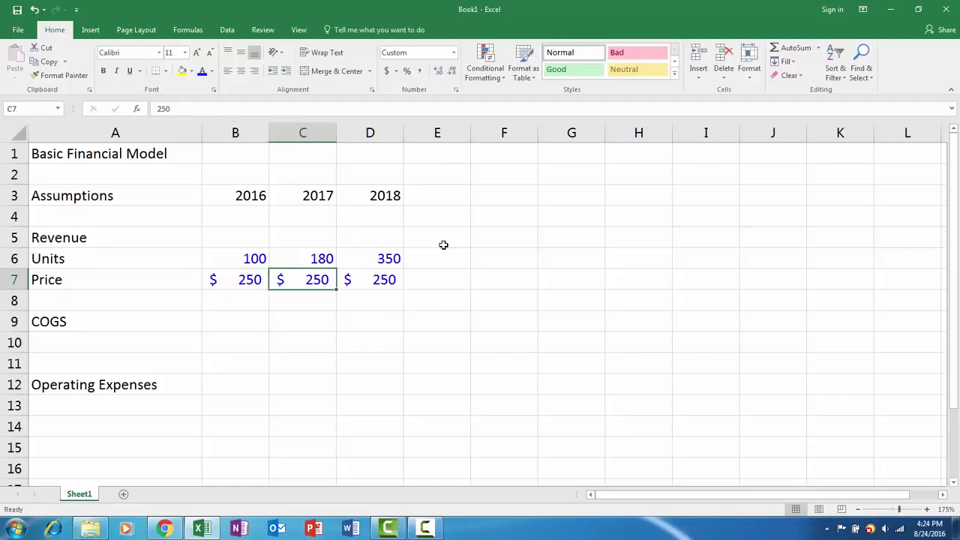
Step: Insert a new blank row at row 10, directly below the COGS heading
{"action": "key", "text": "Left"}
{"action": "key", "text": "Down"}
{"action": "key", "text": "Down"}
{"action": "key", "text": "Down"}
{"action": "key", "text": "Left"}
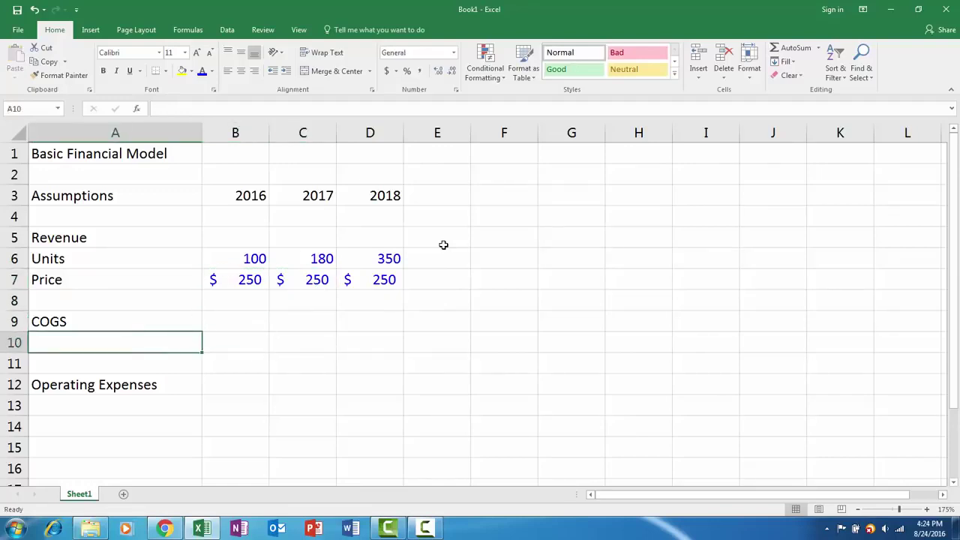
{"action": "key", "text": "shift+space"}
{"action": "key", "text": "alt+h"}
{"action": "key", "text": "i"}
{"action": "key", "text": "r"}
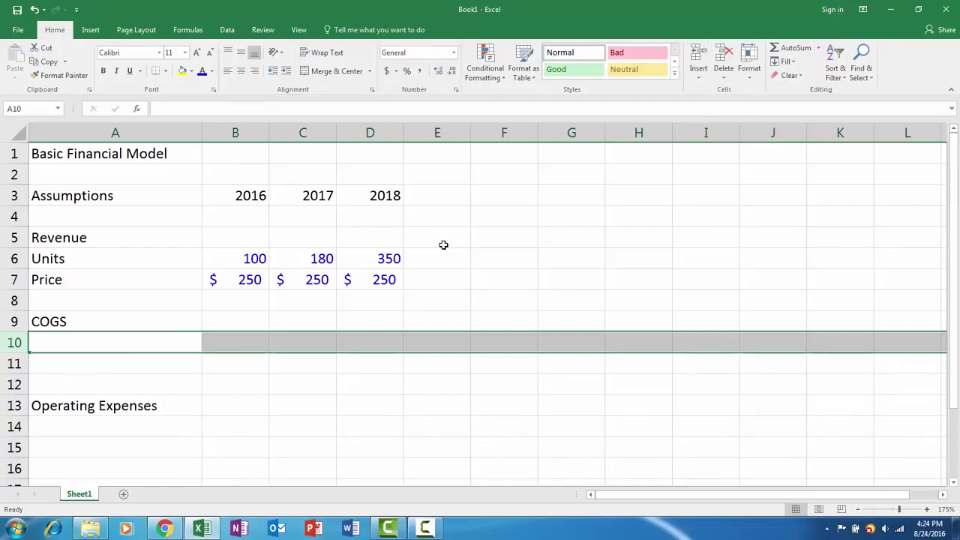
{"action": "key", "text": "shift+BackSpace"}
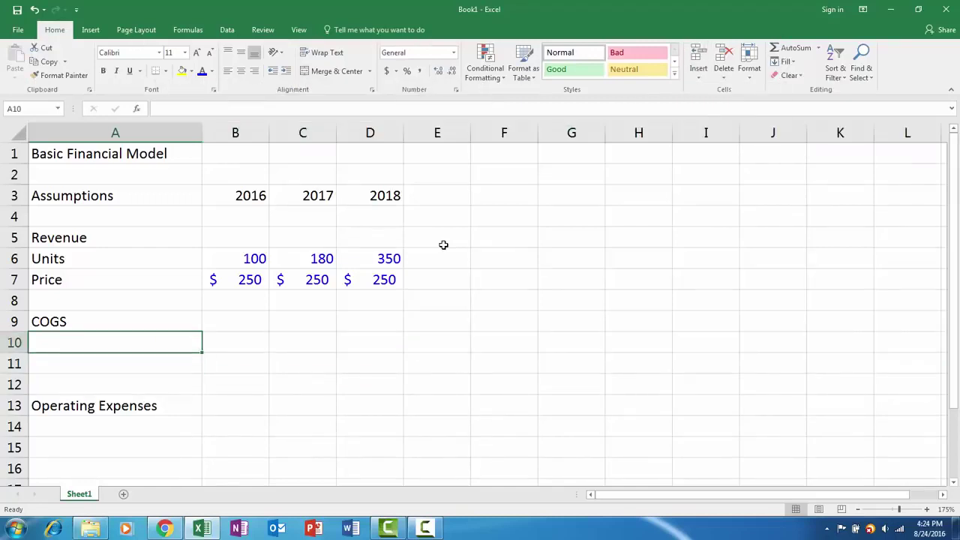
Step: Add the label Unit Cost in A10 with a 2016 value of 150 in B10
{"action": "type", "text": "Unit V"}
{"action": "key", "text": "BackSpace"}
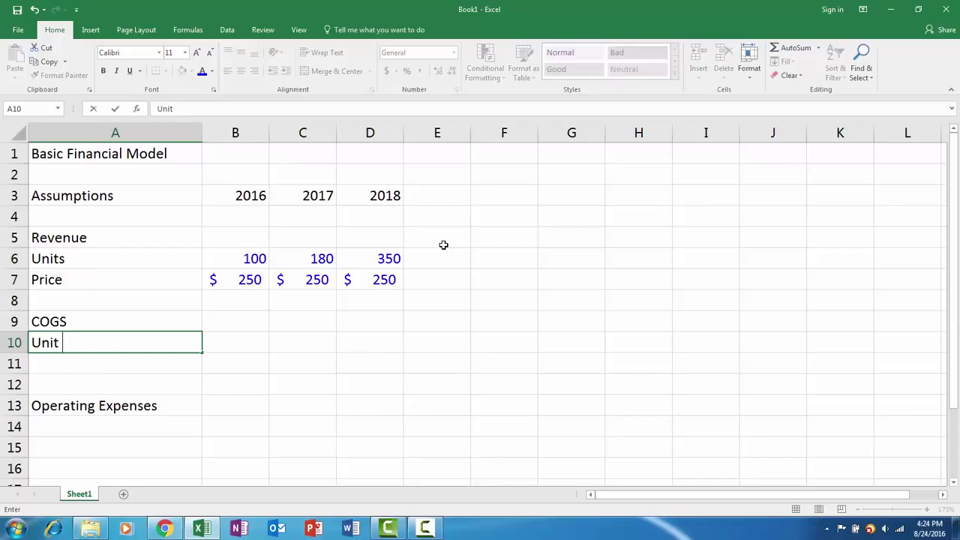
{"action": "type", "text": "Cost"}
{"action": "key", "text": "Return"}
{"action": "key", "text": "Up"}
{"action": "key", "text": "Right"}
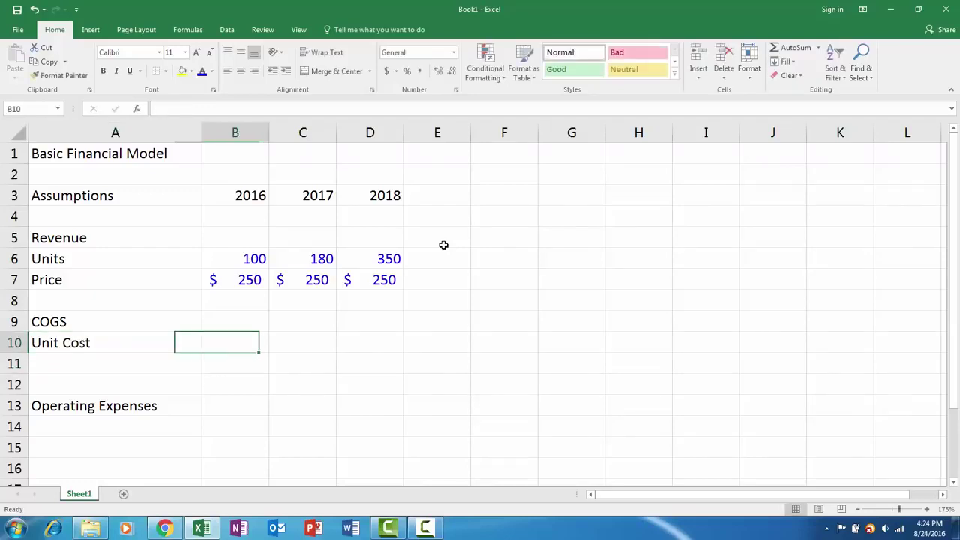
{"action": "type", "text": "150"}
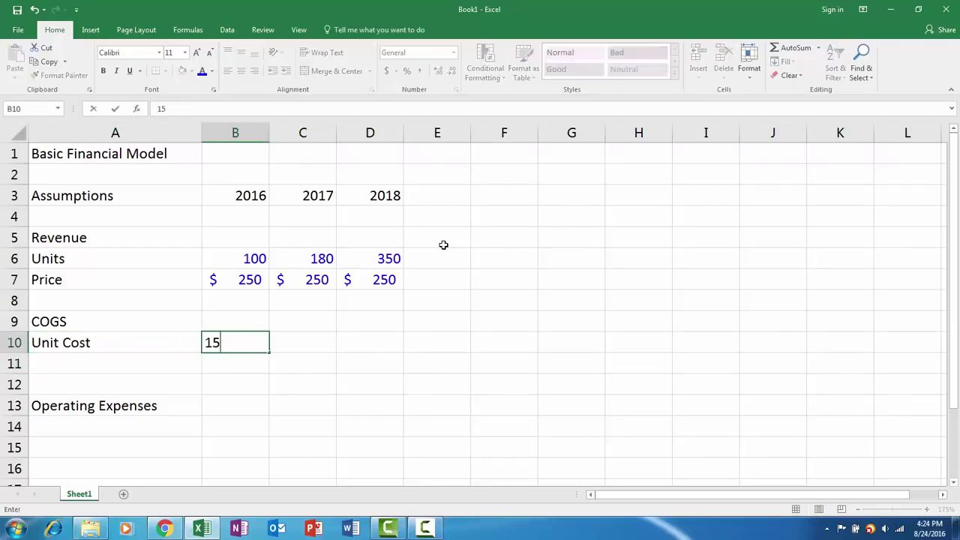
{"action": "key", "text": "Return"}
Step: Copy the 2016 price cell B7 onto B10 to reuse its formatting, and re-enter the unit cost as 150
{"action": "key", "text": "Up"}
{"action": "key", "text": "Up"}
{"action": "key", "text": "Up"}
{"action": "key", "text": "Up"}
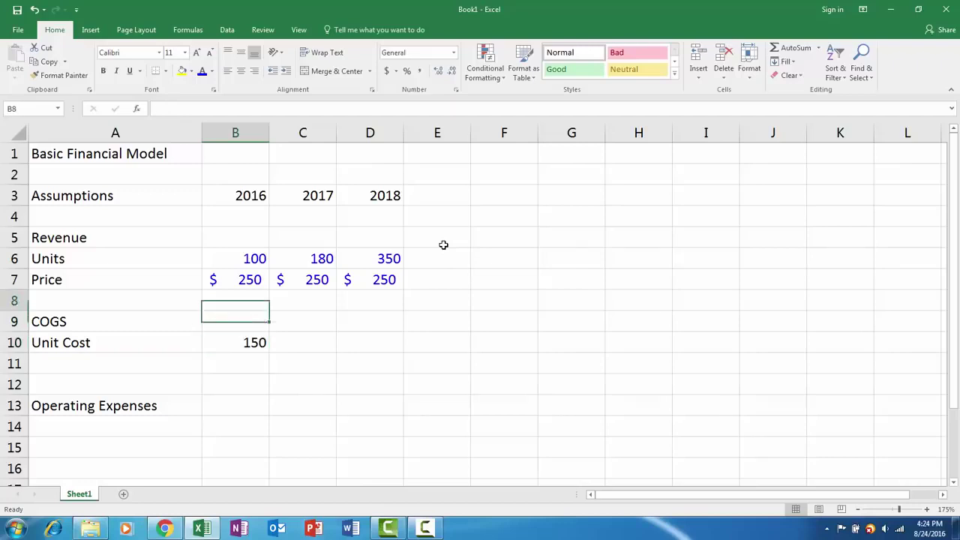
{"action": "key", "text": "ctrl+c"}
{"action": "key", "text": "Down"}
{"action": "key", "text": "Down"}
{"action": "key", "text": "Down"}
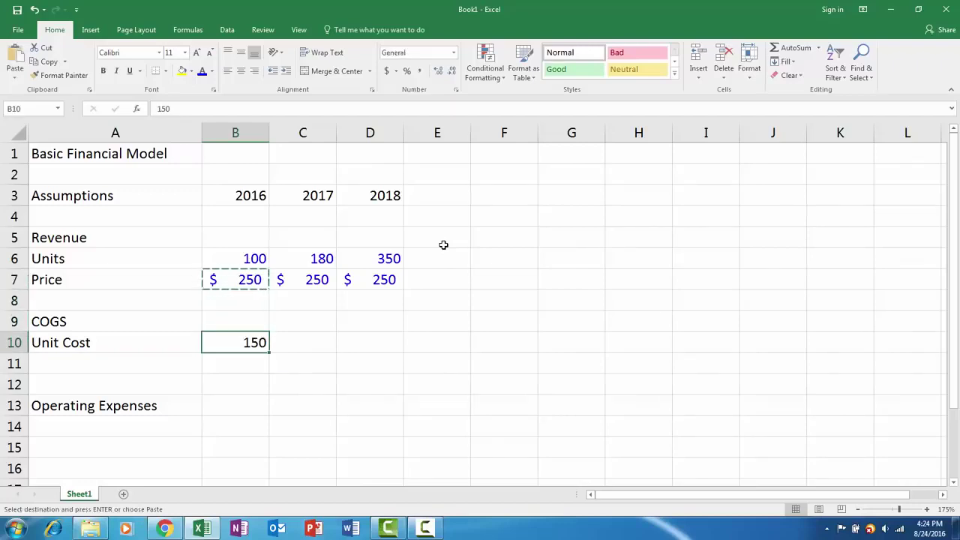
{"action": "key", "text": "ctrl+v"}
{"action": "type", "text": "150"}
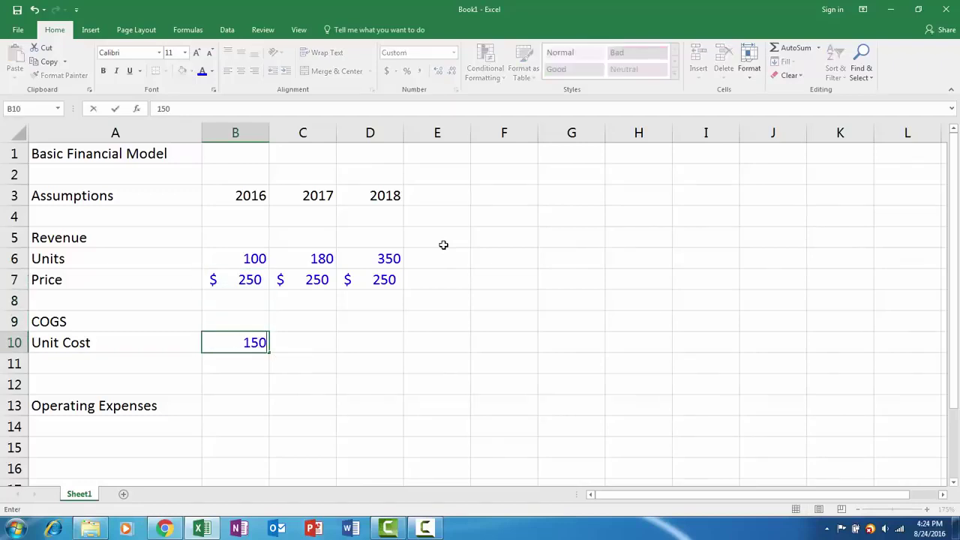
{"action": "key", "text": "ctrl+Return"}
Step: Copy the 2016 unit cost in B10 across to 2017 and 2018 in C10 and D10
{"action": "key", "text": "shift+Right"}
{"action": "key", "text": "shift+Right"}
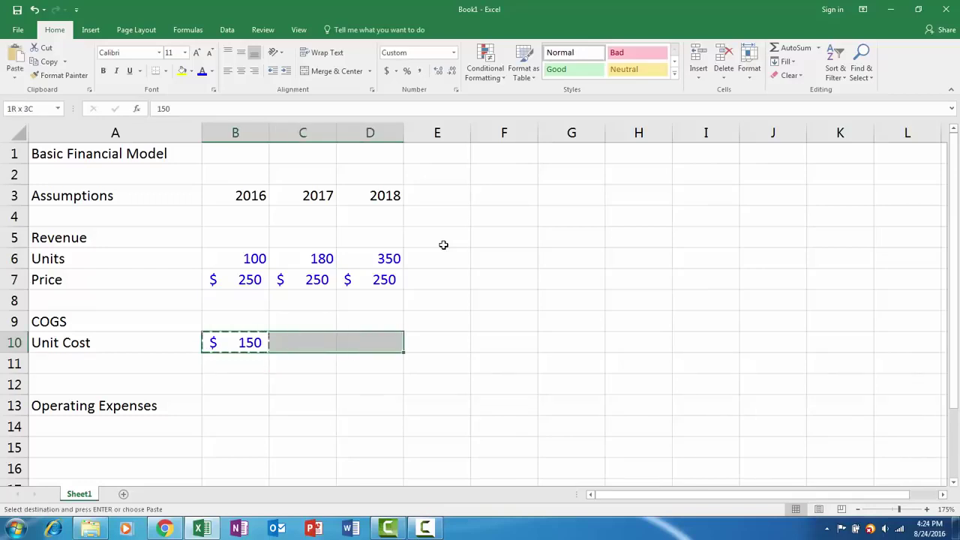
{"action": "key", "text": "ctrl+v"}
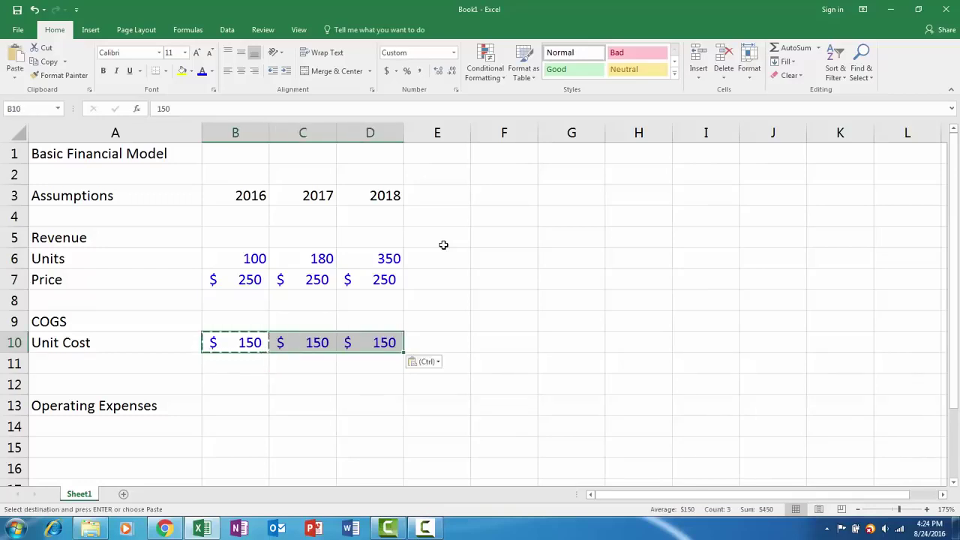
{"action": "key", "text": "shift+Left"}
{"action": "key", "text": "shift+Left"}
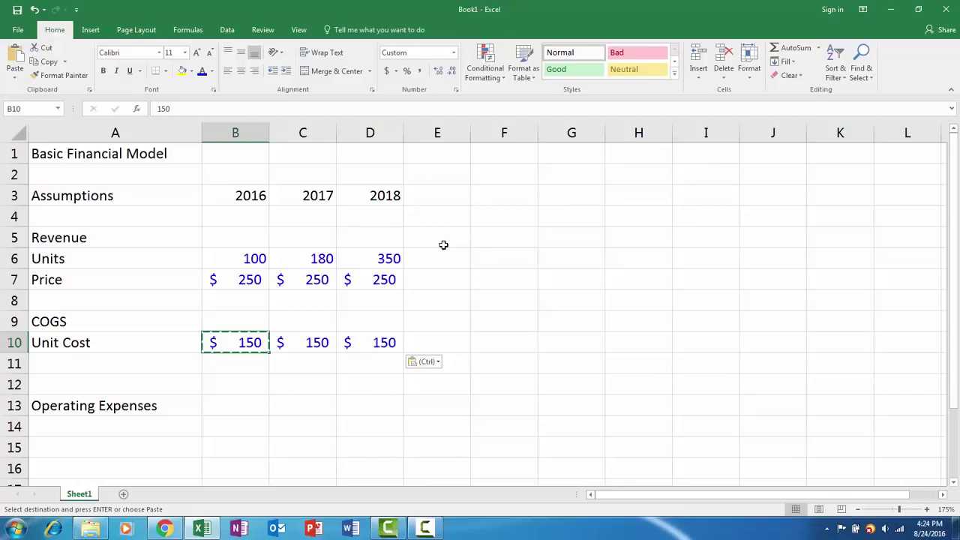
{"action": "key", "text": "Escape"}
{"action": "key", "text": "shift+Right"}
{"action": "key", "text": "shift+Right"}
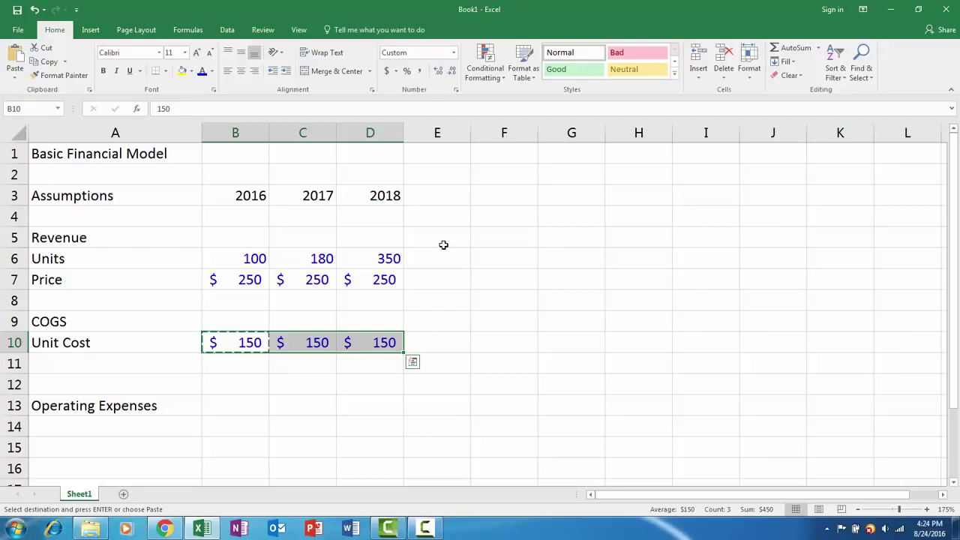
{"action": "key", "text": "ctrl+v"}
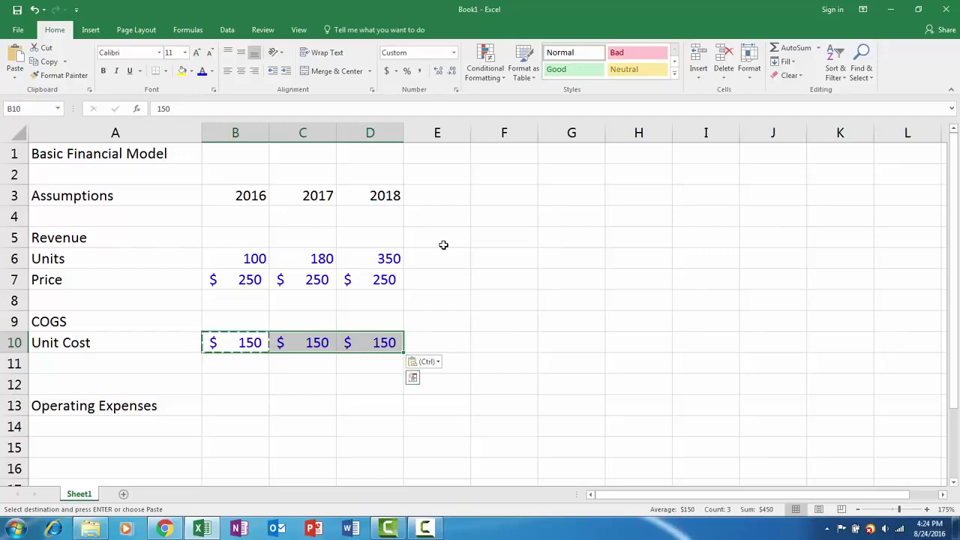
Step: Delete the extra blank row 11 below Unit Cost
{"action": "key", "text": "Down"}
{"action": "key", "text": "shift+space"}
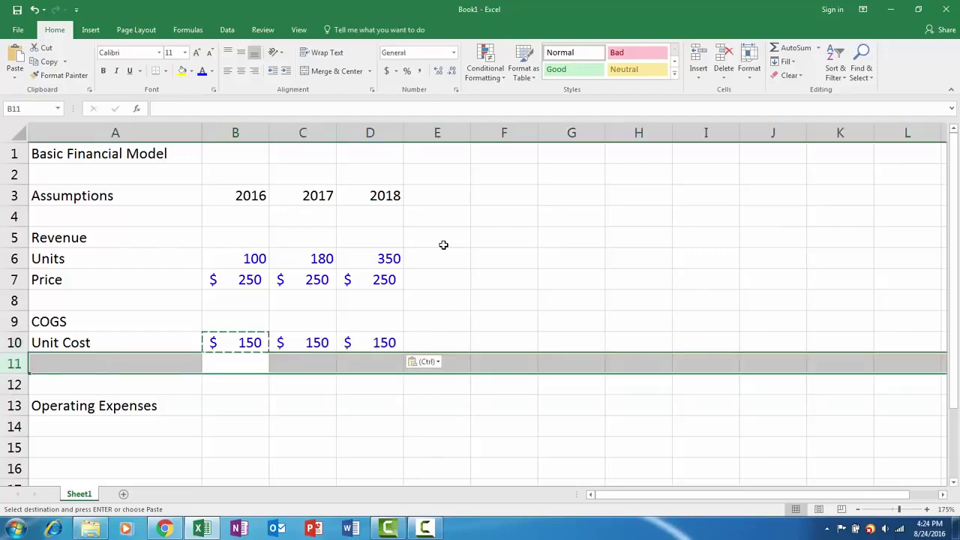
{"action": "key", "text": "alt+h"}
{"action": "key", "text": "d"}
{"action": "key", "text": "r"}
Step: Enter the label Payroll in A13 under Operating Expenses
{"action": "key", "text": "Down"}
{"action": "key", "text": "Down"}
{"action": "key", "text": "Left"}
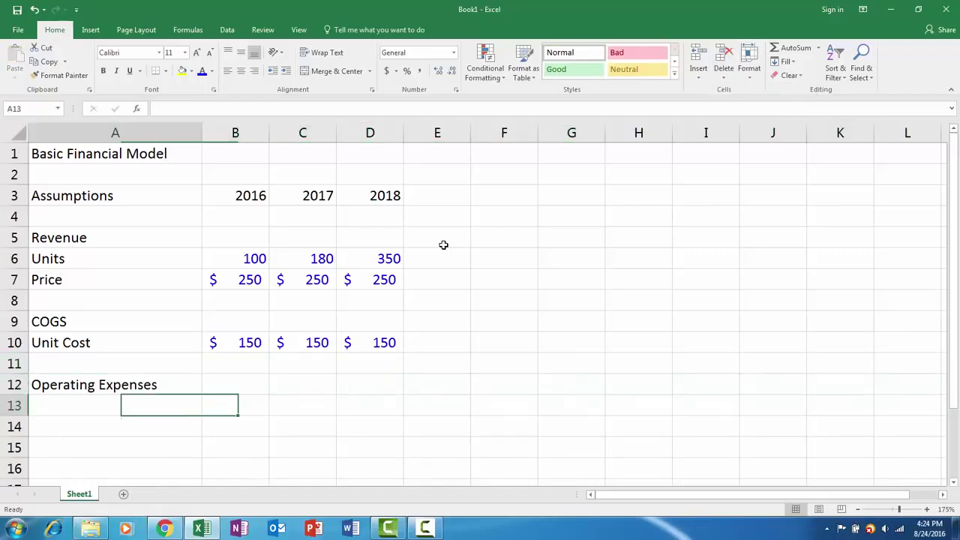
{"action": "scroll", "coordinate": [450, 287], "scroll_direction": "down", "scroll_amount": 1}
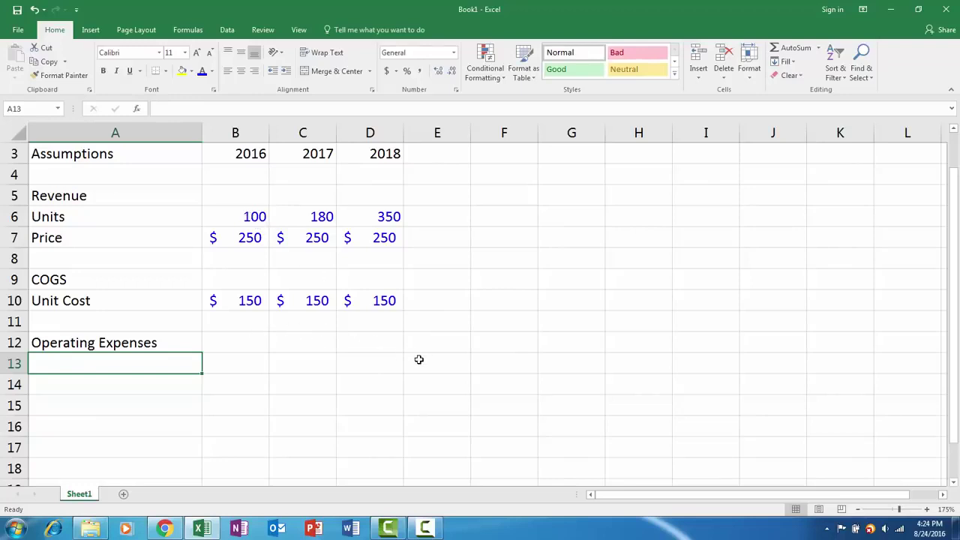
{"action": "type", "text": "Pay"}
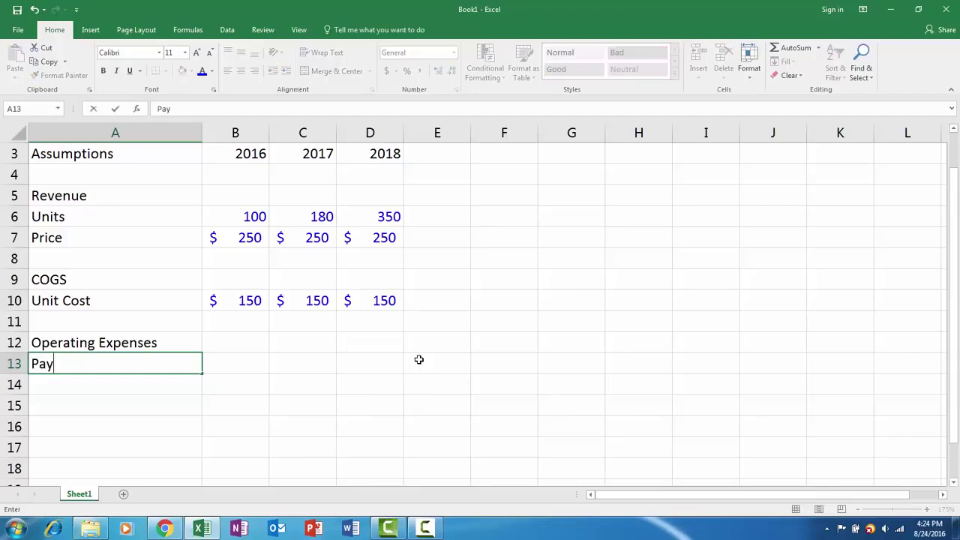
{"action": "type", "text": "roll"}
{"action": "key", "text": "Return"}
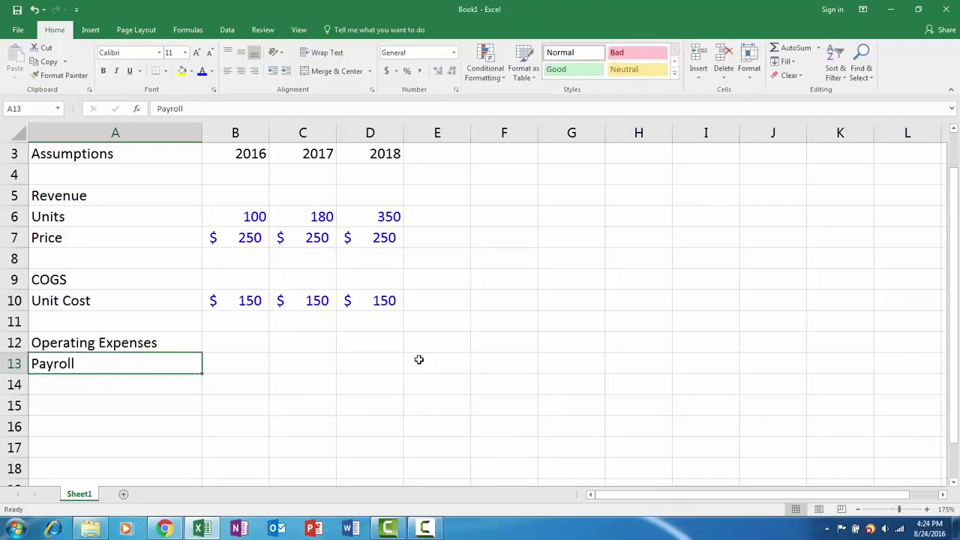
Step: Set the expense label in A13 to Labor
{"action": "key", "text": "Right"}
{"action": "key", "text": "Left"}
{"action": "type", "text": "Labor"}
{"action": "key", "text": "Return"}
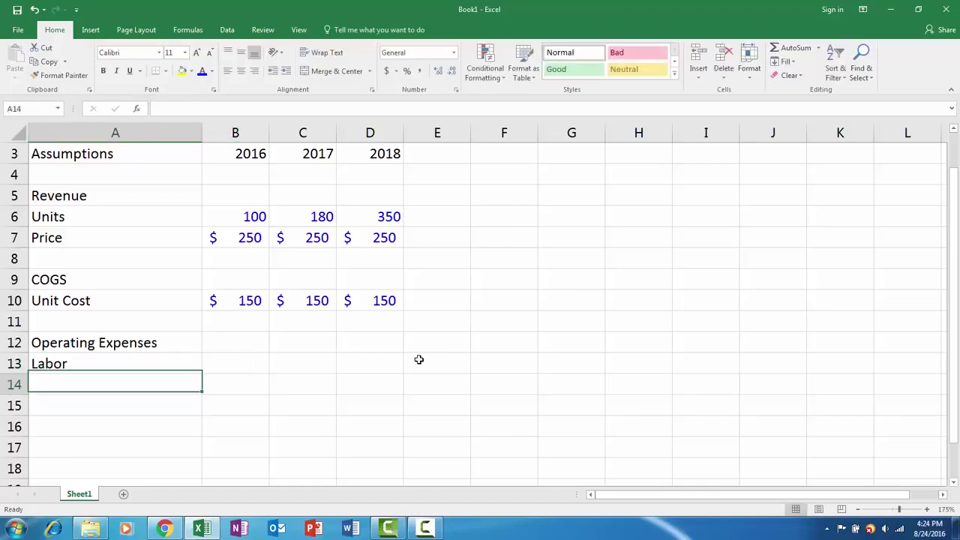
Step: Enter a 2016 labor cost of 10000 in B13
{"action": "key", "text": "Up"}
{"action": "key", "text": "Right"}
{"action": "type", "text": "10"}
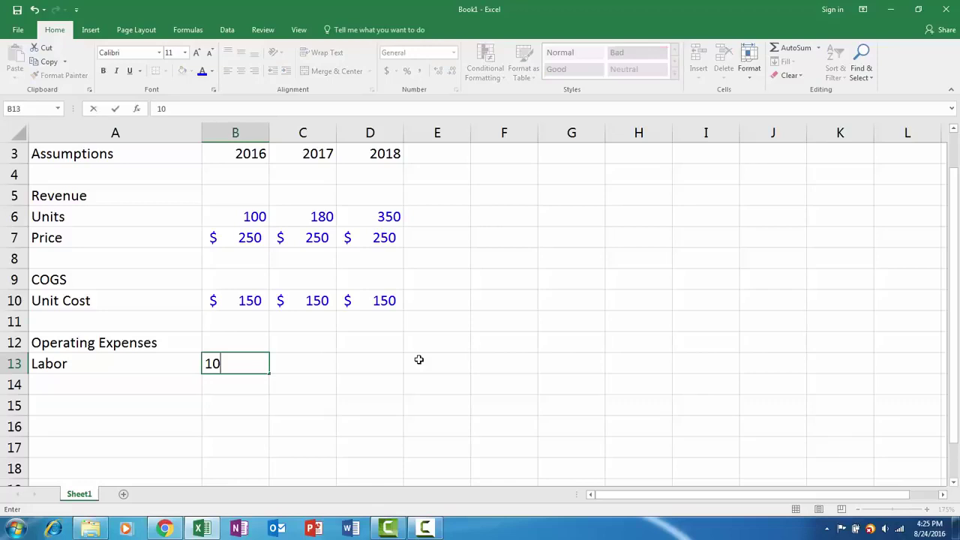
{"action": "type", "text": "000"}
{"action": "key", "text": "Return"}
{"action": "key", "text": "Up"}
{"action": "key", "text": "ctrl+c"}
{"action": "key", "text": "Right"}
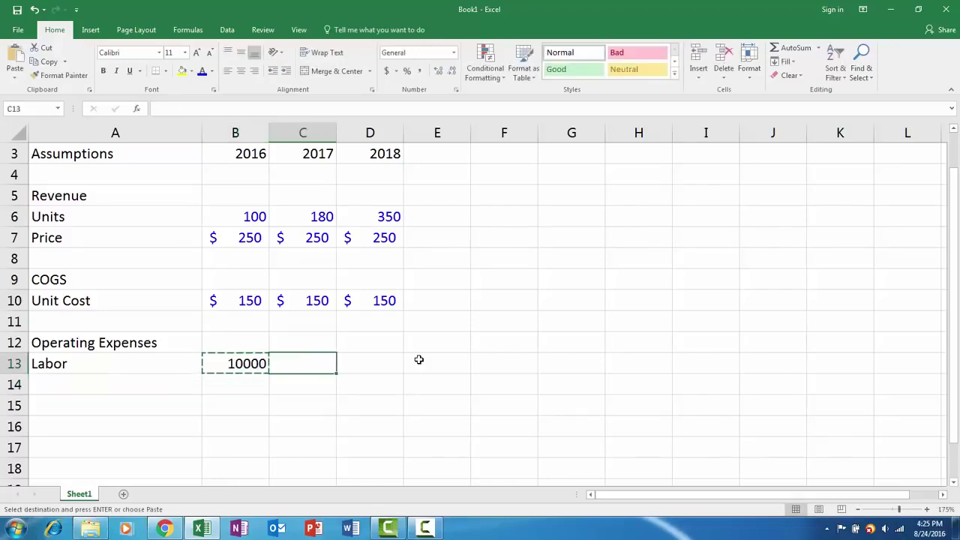
{"action": "key", "text": "Left"}
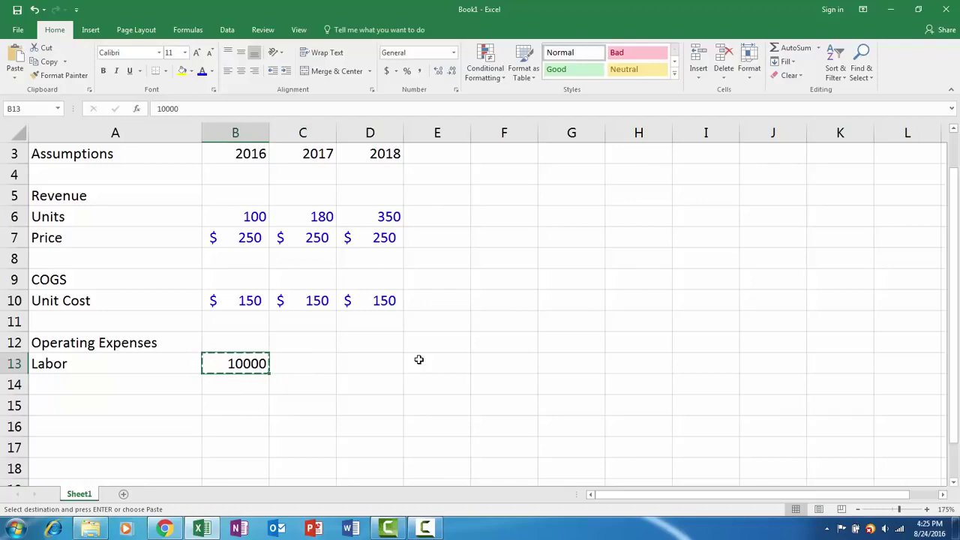
{"action": "key", "text": "Escape"}
Step: Copy the unit cost cell B10 onto B13 to reuse its formatting, and set the 2016 labor cost to 10000
{"action": "key", "text": "Up"}
{"action": "key", "text": "Up"}
{"action": "key", "text": "Up"}
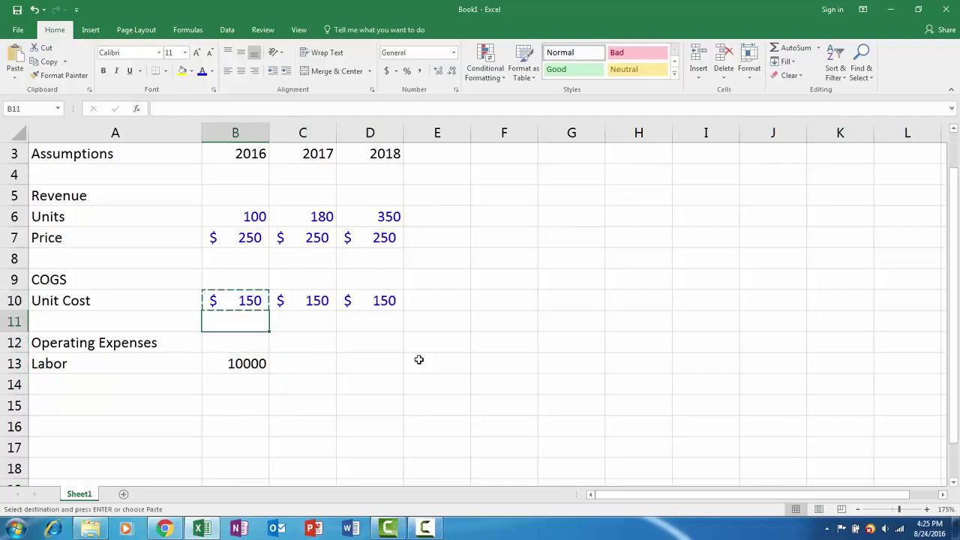
{"action": "key", "text": "Down"}
{"action": "key", "text": "Down"}
{"action": "key", "text": "ctrl+v"}
{"action": "type", "text": "150"}
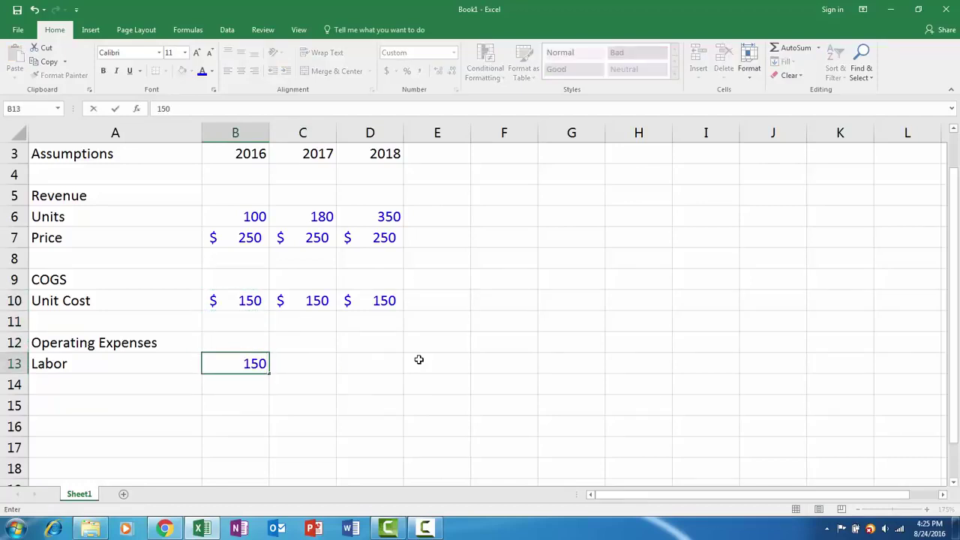
{"action": "key", "text": "BackSpace"}
{"action": "type", "text": "000"}
{"action": "key", "text": "ctrl+Return"}
Step: Enter 1500 as the 2017 labor cost in C13
{"action": "key", "text": "Right"}
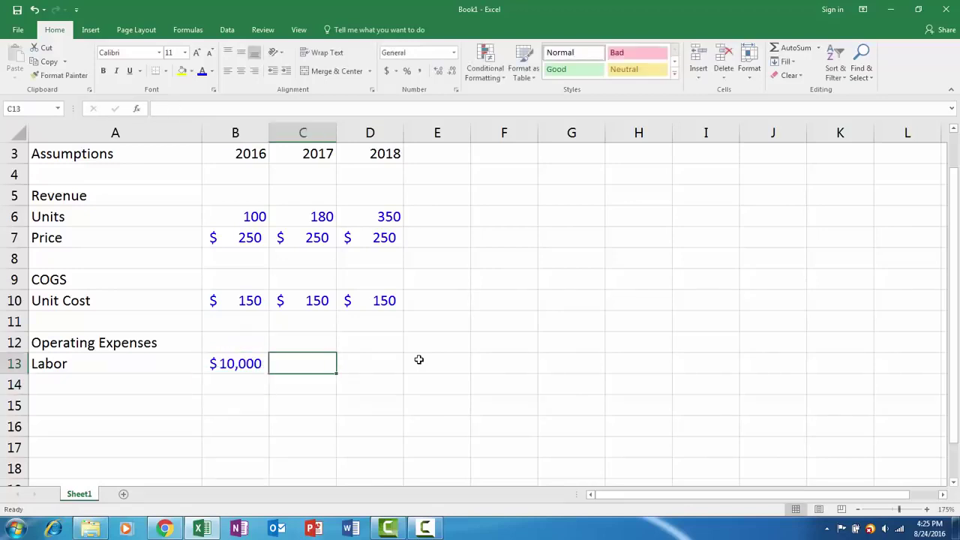
{"action": "type", "text": "1500"}
{"action": "key", "text": "Left"}
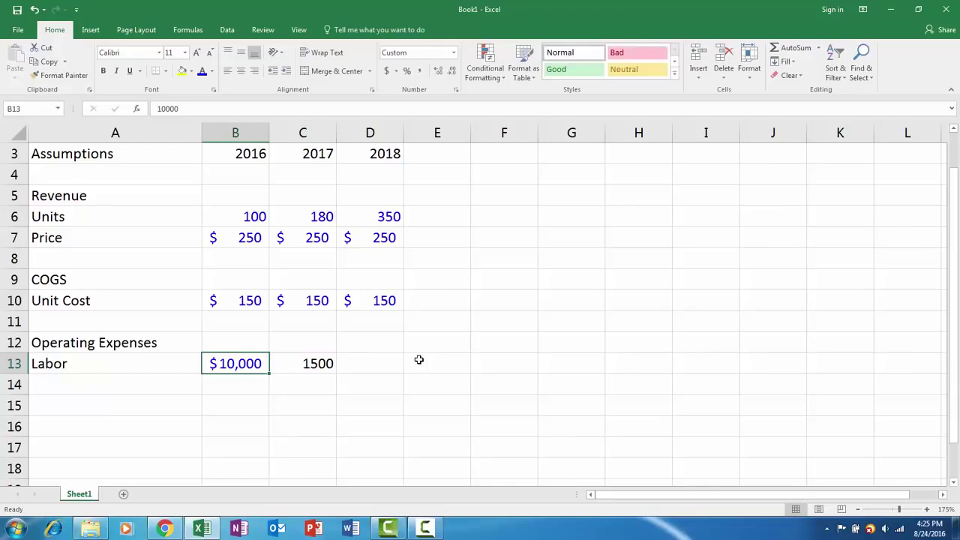
Step: Copy the formatted 2016 labor cost in B13 to C13 and D13
{"action": "key", "text": "ctrl+c"}
{"action": "key", "text": "Right"}
{"action": "key", "text": "ctrl+v"}
{"action": "key", "text": "Right"}
{"action": "key", "text": "ctrl+v"}
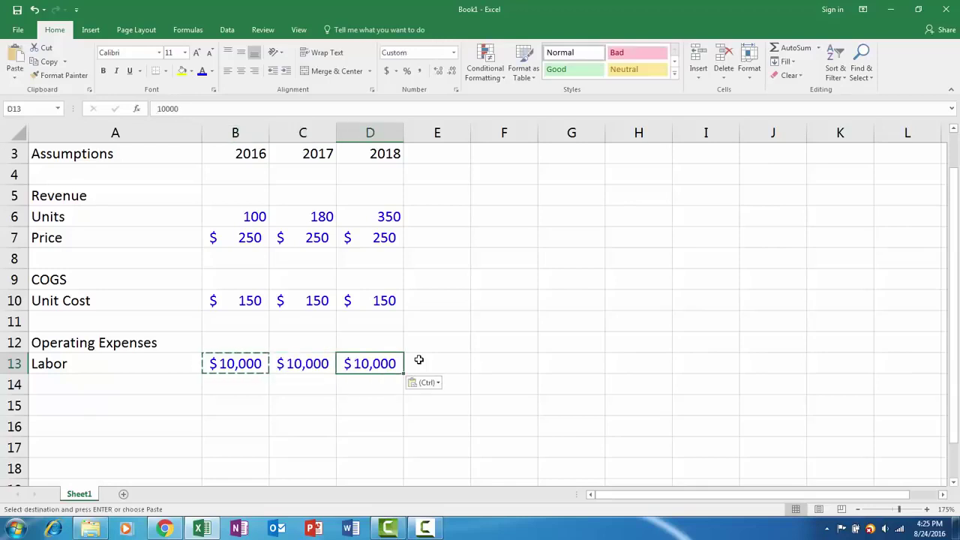
Step: Set the labor cost to 20,000 for 2018 in D13 and to 15000 for 2017 in C13
{"action": "type", "text": "20,0"}
{"action": "type", "text": "00"}
{"action": "key", "text": "Return"}
{"action": "key", "text": "Up"}
{"action": "key", "text": "Left"}
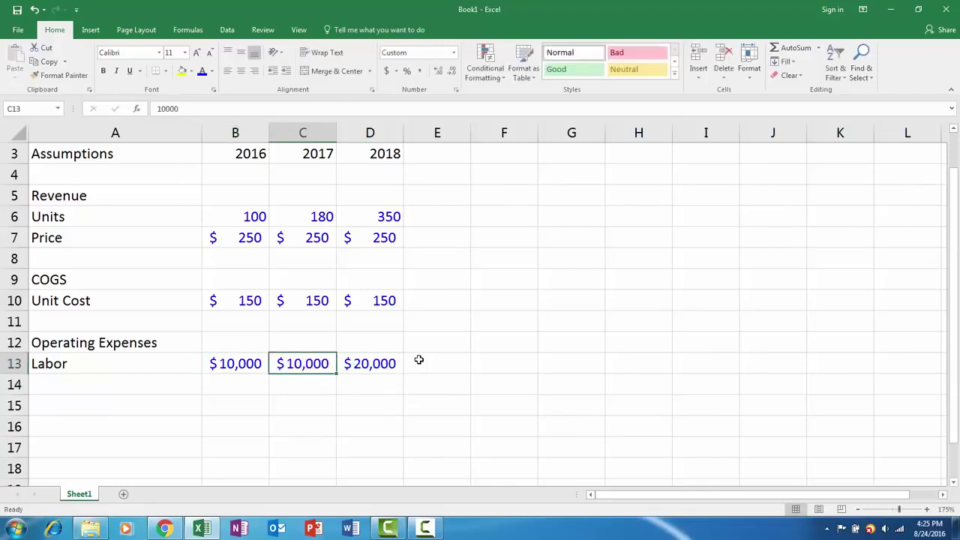
{"action": "key", "text": "F2"}
{"action": "key", "text": "BackSpace"}
{"action": "type", "text": "5"}
{"action": "key", "text": "ctrl+Return"}
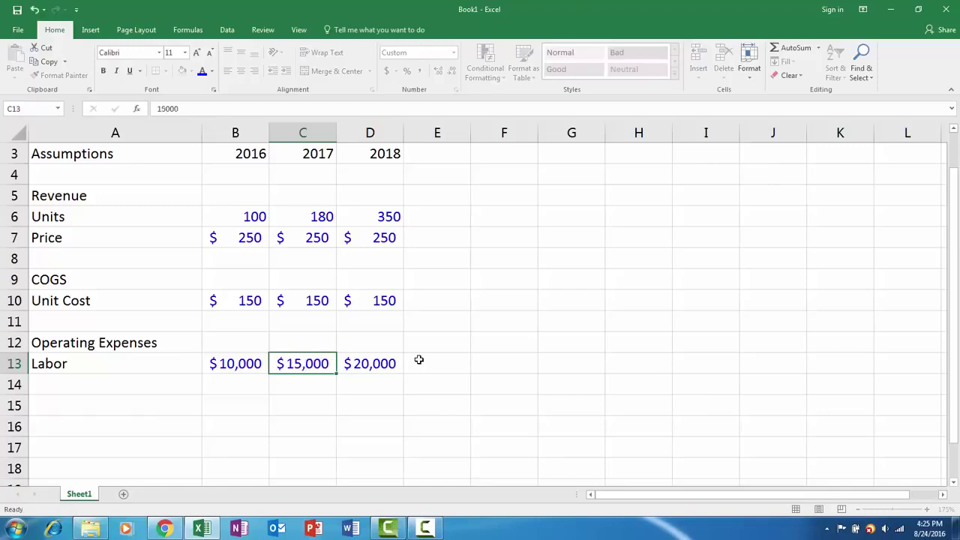
Step: Add the label Marketing in A14 below Labor
{"action": "key", "text": "Left"}
{"action": "key", "text": "Left"}
{"action": "key", "text": "Down"}
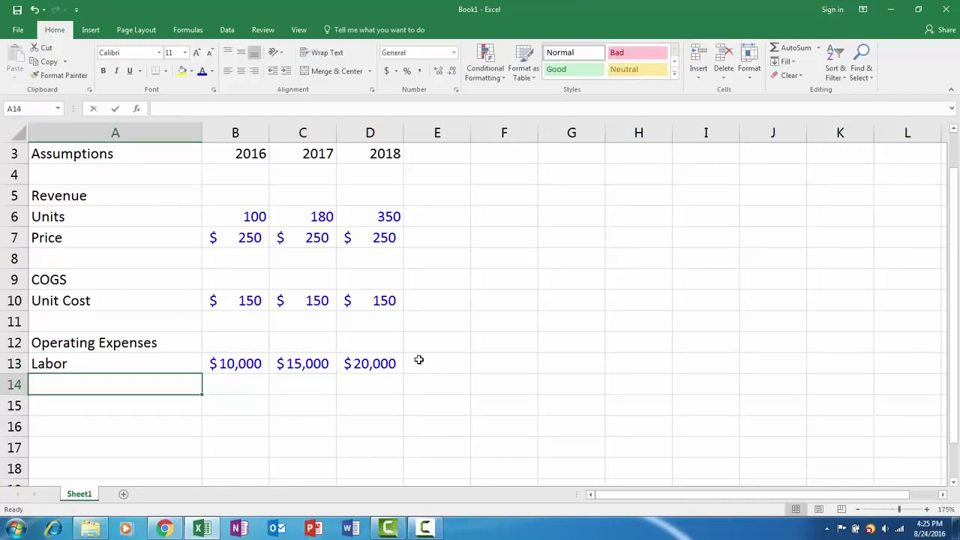
{"action": "type", "text": "Marketing"}
{"action": "key", "text": "Return"}
Step: Copy the 2016 labor cost in B13 into the 2016 Marketing cell B14
{"action": "key", "text": "Up"}
{"action": "key", "text": "Right"}
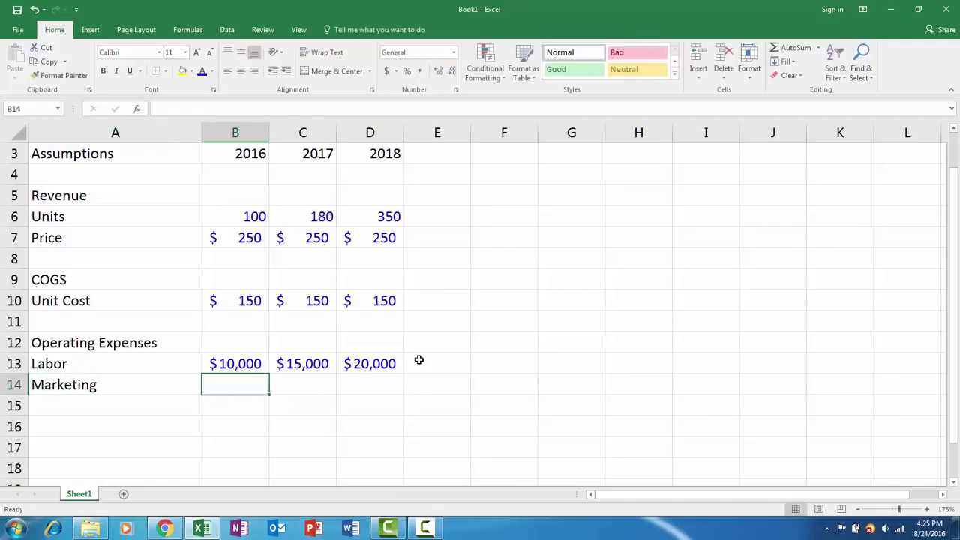
{"action": "key", "text": "Up"}
{"action": "key", "text": "ctrl+c"}
{"action": "key", "text": "Down"}
{"action": "key", "text": "ctrl+v"}
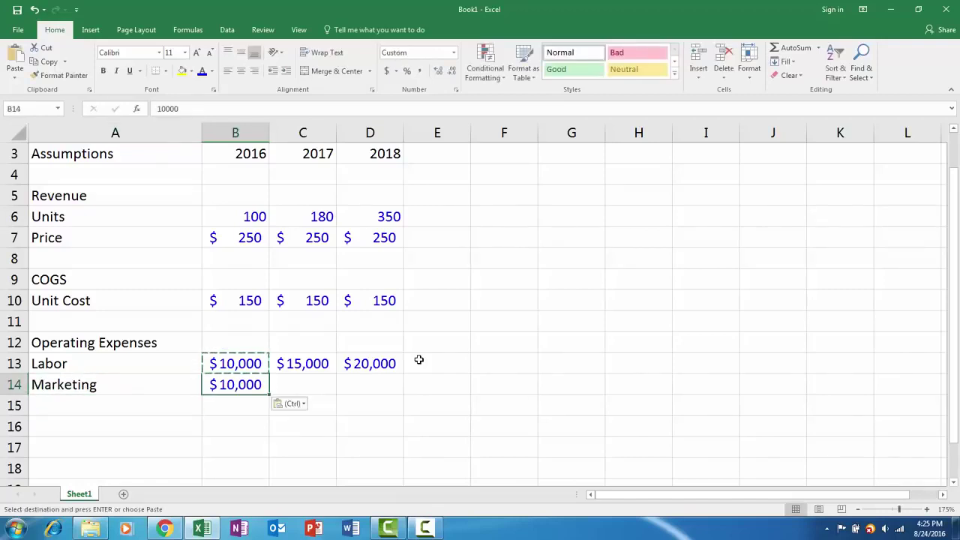
Step: Set the 2016 Marketing expense in B14 to 5000
{"action": "type", "text": "50000"}
{"action": "key", "text": "Return"}
{"action": "key", "text": "Up"}
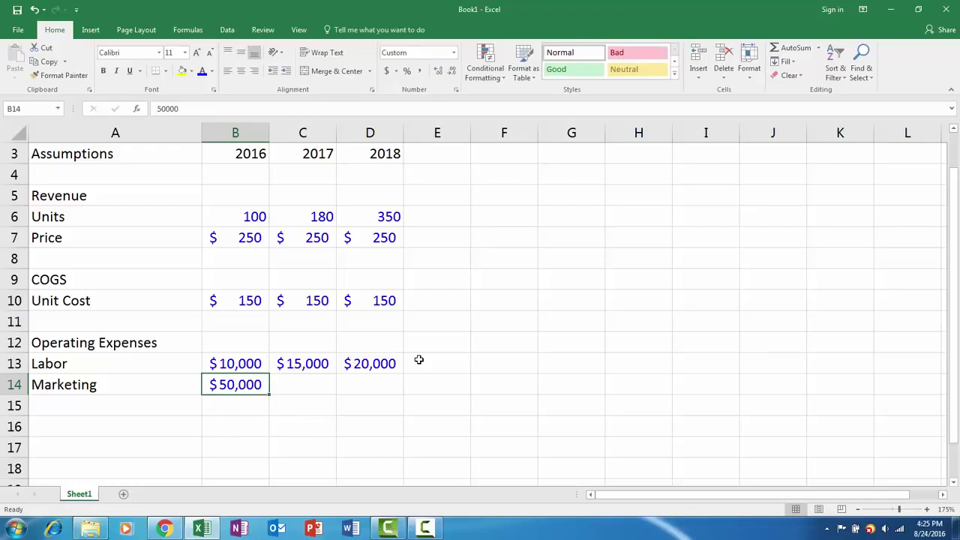
{"action": "type", "text": "5000"}
{"action": "key", "text": "ctrl+Return"}
Step: Copy the 2016 Marketing expense in B14 across to C14 and D14
{"action": "key", "text": "shift+Right"}
{"action": "key", "text": "shift+Left"}
{"action": "key", "text": "ctrl+c"}
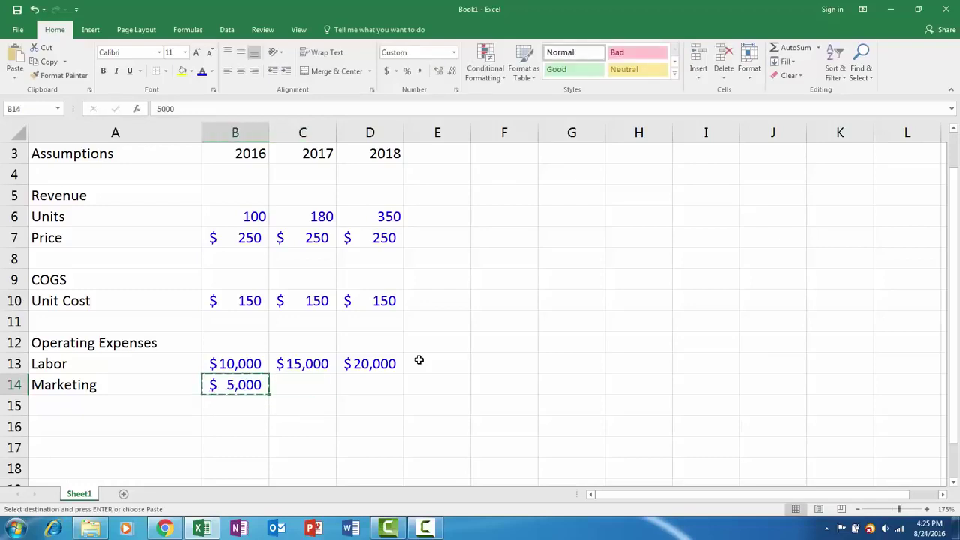
{"action": "key", "text": "shift+Right"}
{"action": "key", "text": "shift+Right"}
{"action": "key", "text": "ctrl+v"}
{"action": "key", "text": "shift+Left"}
{"action": "key", "text": "shift+Left"}
Step: Set the Marketing expense to 6,000 for 2017 in C14 and to 7,000 for 2018 in D14
{"action": "key", "text": "Right"}
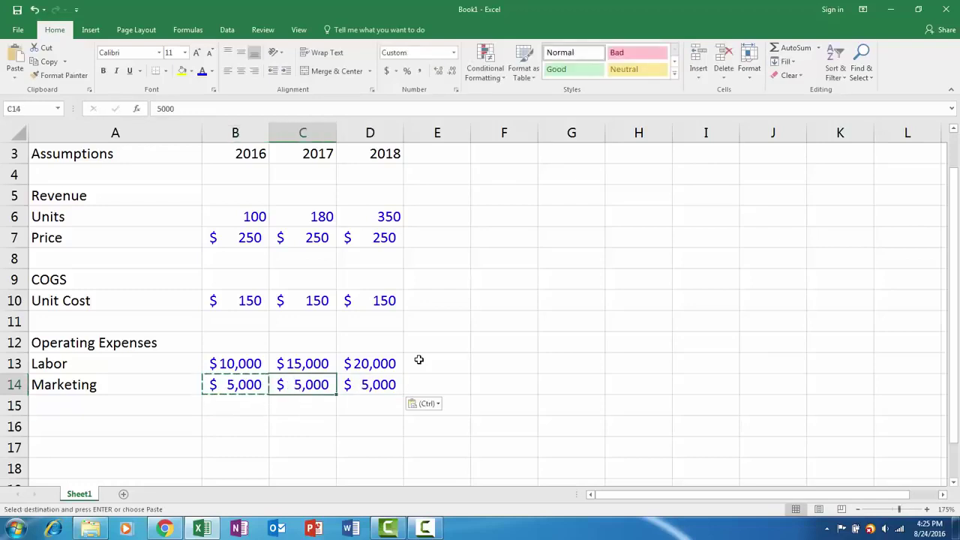
{"action": "type", "text": "6,000"}
{"action": "key", "text": "Tab"}
{"action": "type", "text": "7,00"}
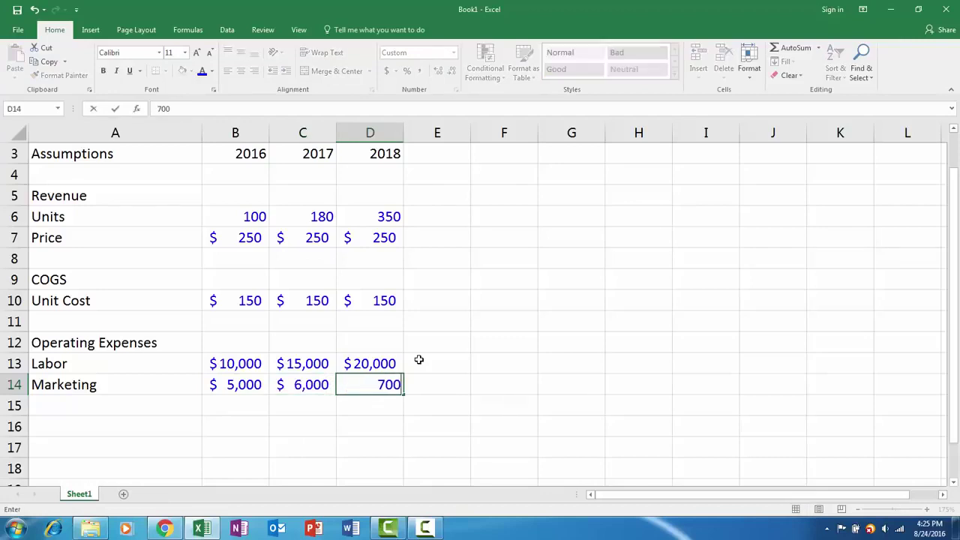
{"action": "type", "text": "0"}
{"action": "key", "text": "Return"}
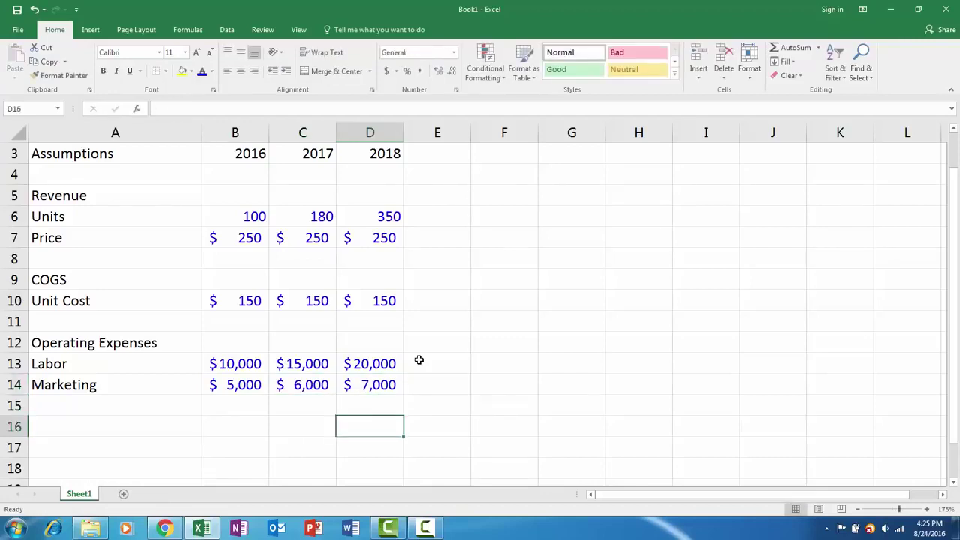
{"action": "key", "text": "Left"}
{"action": "key", "text": "Left"}
{"action": "key", "text": "Left"}
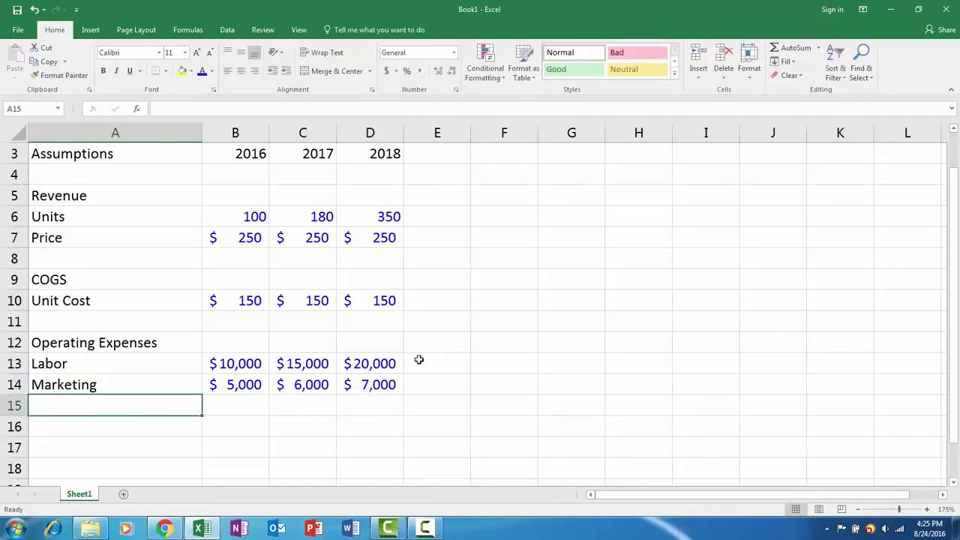
Step: Freeze panes at cell B4 with row 3 as the topmost visible row, locking the year headers and the label column
{"action": "scroll", "coordinate": [406, 309], "scroll_direction": "up", "scroll_amount": 1}
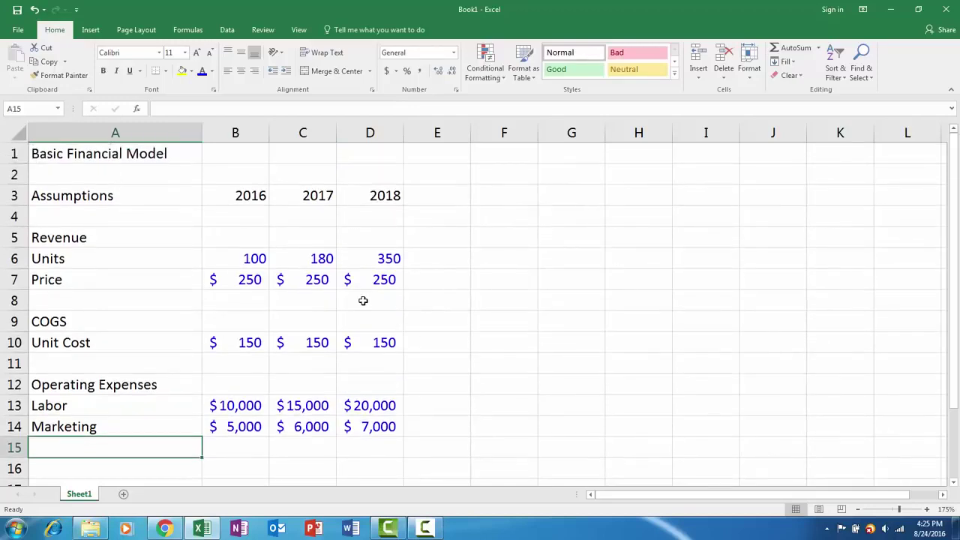
{"action": "left_click", "coordinate": [249, 218]}
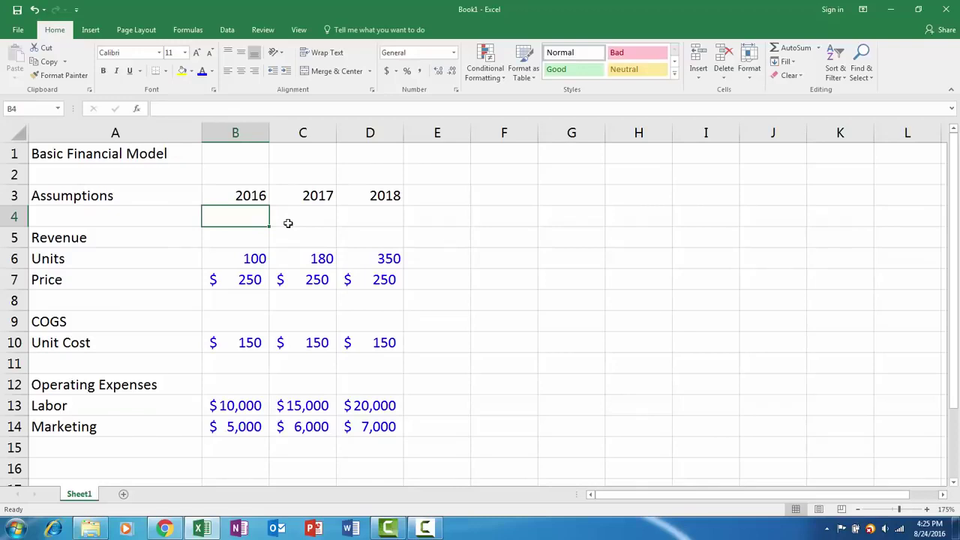
{"action": "left_click", "coordinate": [298, 30]}
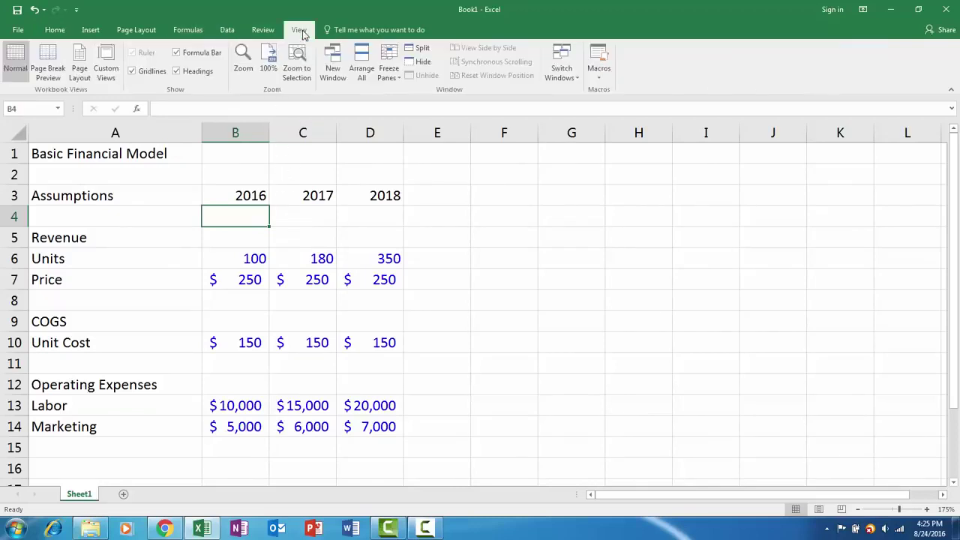
{"action": "left_click", "coordinate": [332, 251]}
{"action": "scroll", "coordinate": [330, 191], "scroll_direction": "down", "scroll_amount": 1}
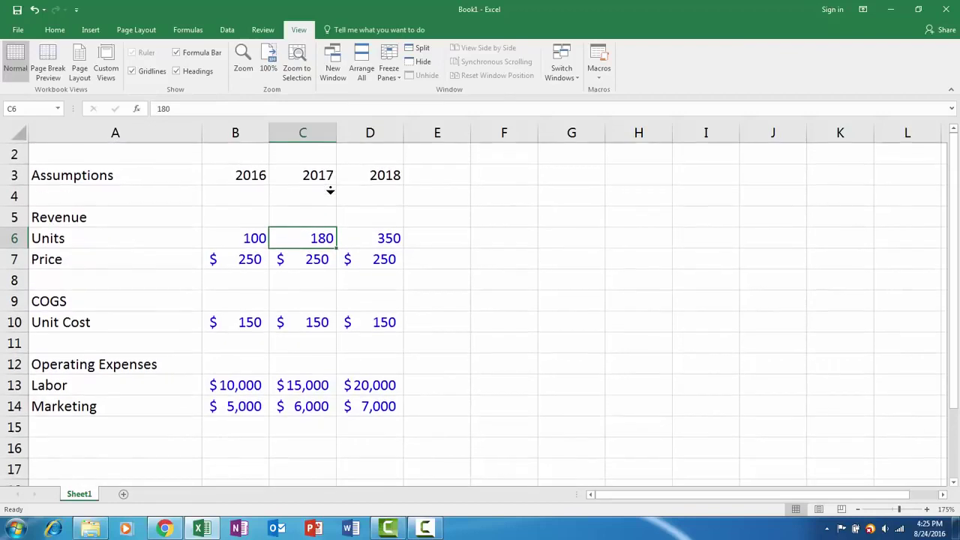
{"action": "left_click", "coordinate": [252, 152]}
{"action": "left_click", "coordinate": [307, 152]}
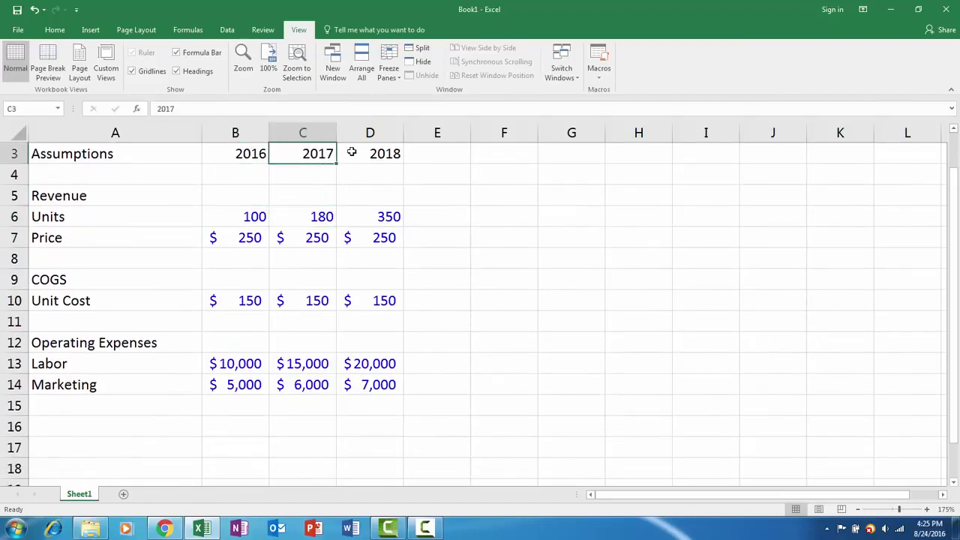
{"action": "left_click", "coordinate": [350, 152]}
{"action": "left_click", "coordinate": [328, 153]}
{"action": "left_click", "coordinate": [240, 153]}
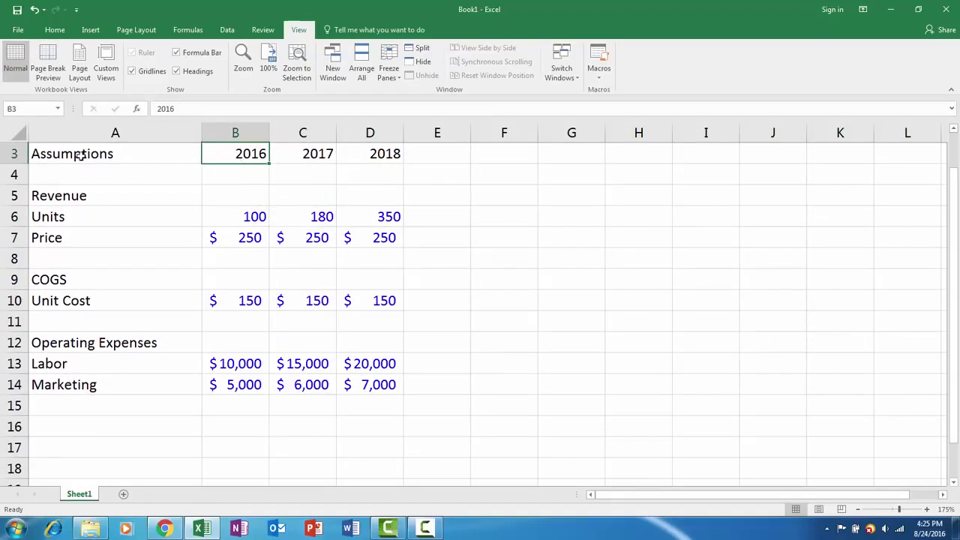
{"action": "left_click", "coordinate": [233, 171]}
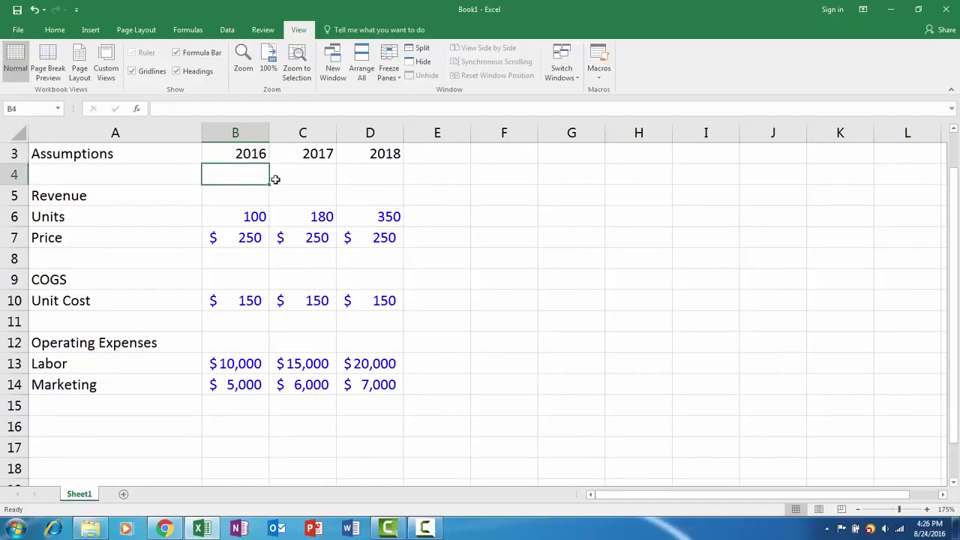
{"action": "left_click", "coordinate": [388, 69]}
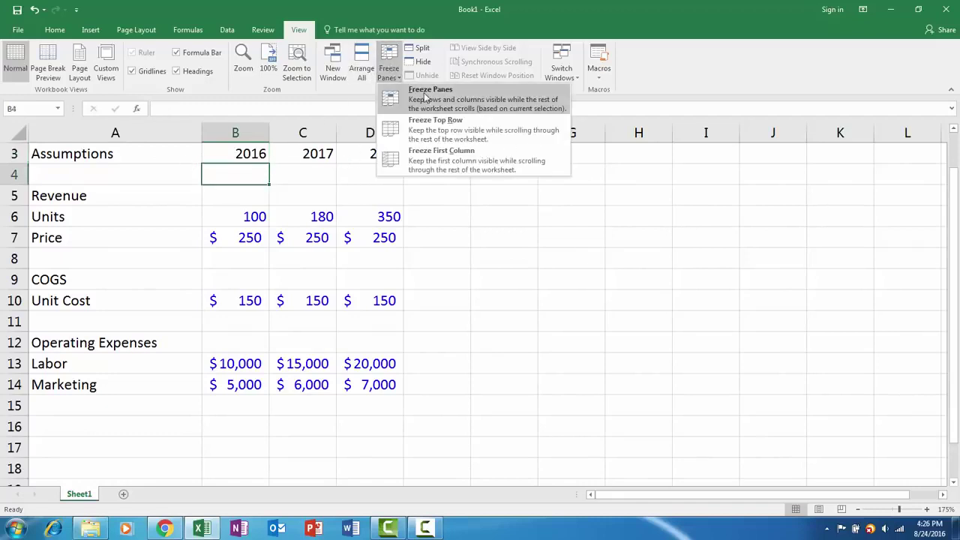
{"action": "left_click", "coordinate": [428, 100]}
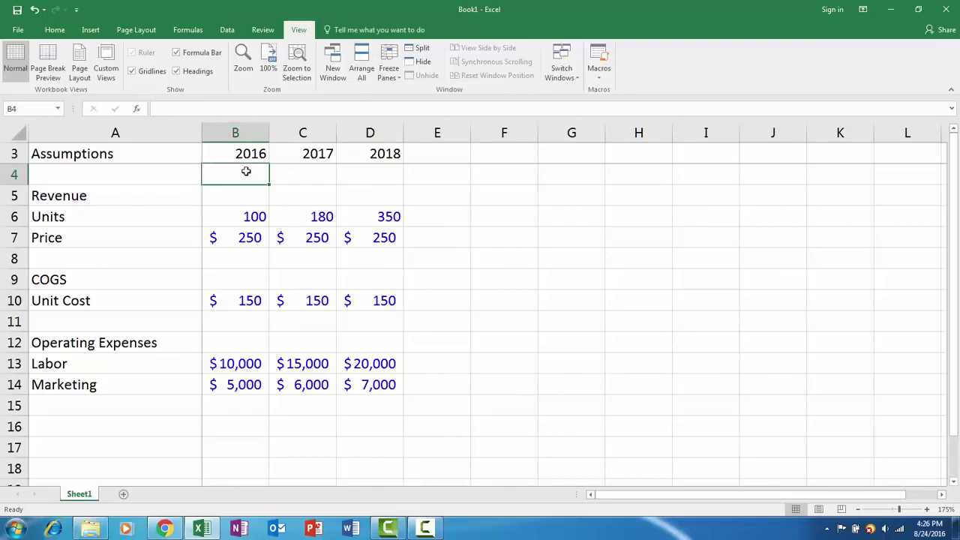
Step: Check how the frozen year header row and label column behave when moving through the worksheet vertically and horizontally
{"action": "scroll", "coordinate": [326, 188], "scroll_direction": "down", "scroll_amount": 3}
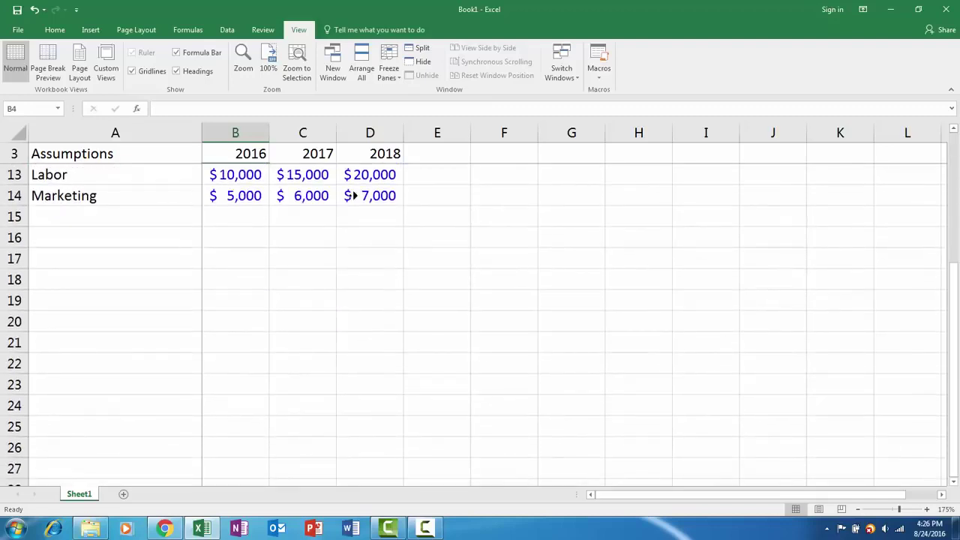
{"action": "scroll", "coordinate": [382, 207], "scroll_direction": "right", "scroll_amount": 1}
{"action": "scroll", "coordinate": [384, 270], "scroll_direction": "up", "scroll_amount": 3}
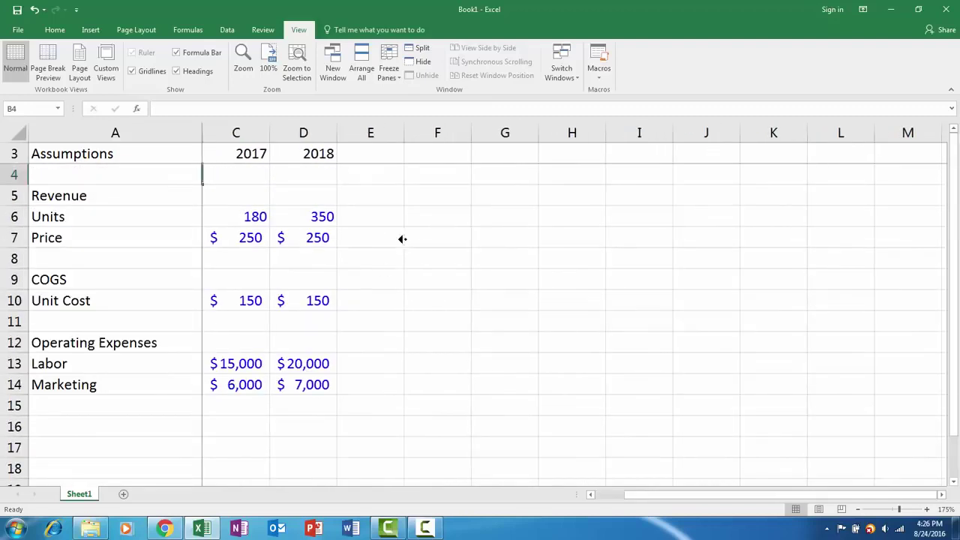
{"action": "scroll", "coordinate": [400, 237], "scroll_direction": "left", "scroll_amount": 1}
{"action": "scroll", "coordinate": [317, 278], "scroll_direction": "down", "scroll_amount": 1}
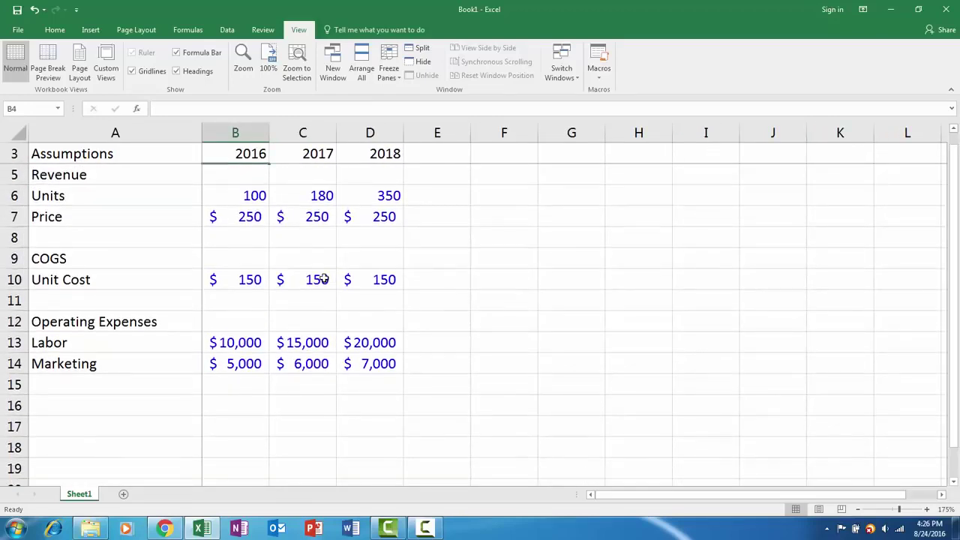
{"action": "scroll", "coordinate": [420, 272], "scroll_direction": "right", "scroll_amount": 1}
{"action": "scroll", "coordinate": [262, 243], "scroll_direction": "left", "scroll_amount": 1}
{"action": "scroll", "coordinate": [262, 243], "scroll_direction": "down", "scroll_amount": 1}
{"action": "scroll", "coordinate": [262, 243], "scroll_direction": "up", "scroll_amount": 1}
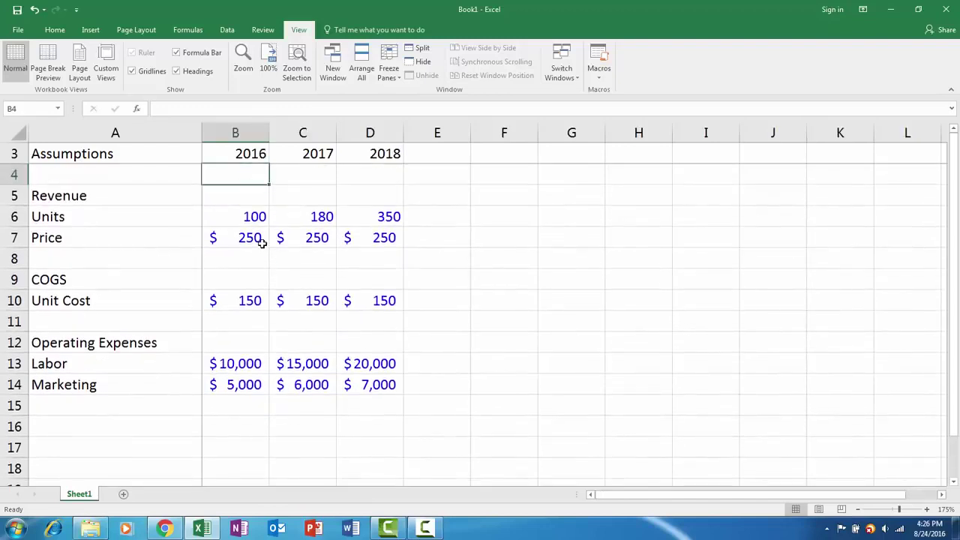
{"action": "scroll", "coordinate": [262, 242], "scroll_direction": "down", "scroll_amount": 6}
{"action": "scroll", "coordinate": [262, 243], "scroll_direction": "up", "scroll_amount": 6}
Step: Move the Assumptions label from A3 down to A4
{"action": "left_click", "coordinate": [167, 151]}
{"action": "key", "text": "ctrl+c"}
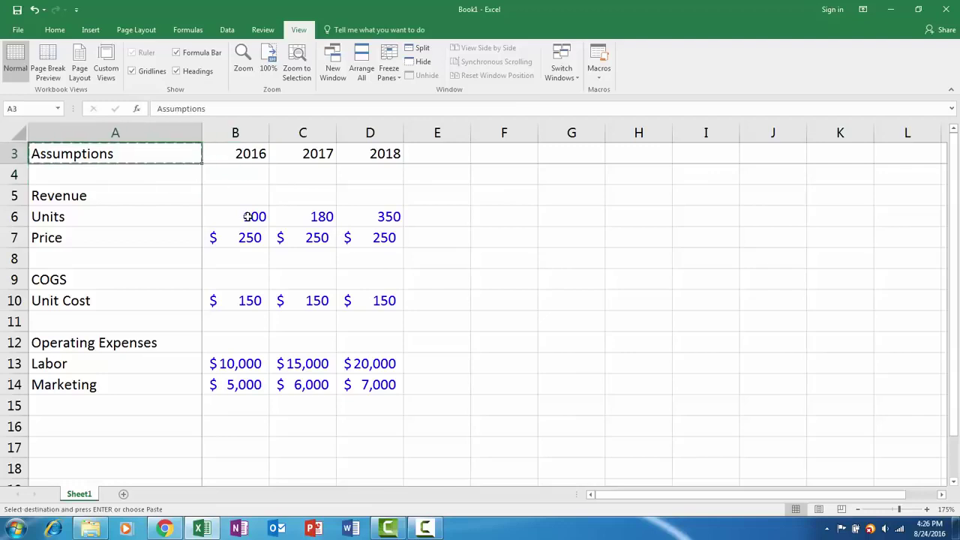
{"action": "key", "text": "Down"}
{"action": "key", "text": "Return"}
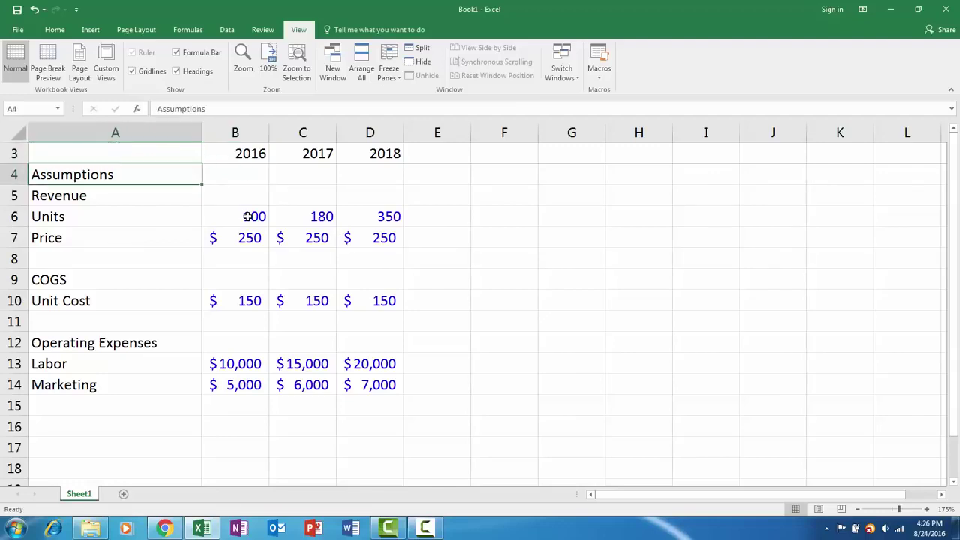
Step: Add the heading Income Statement in A16, below the operating expenses
{"action": "key", "text": "Down"}
{"action": "key", "text": "Down"}
{"action": "key", "text": "Down"}
{"action": "key", "text": "Down"}
{"action": "key", "text": "Down"}
{"action": "key", "text": "Down"}
{"action": "key", "text": "Down"}
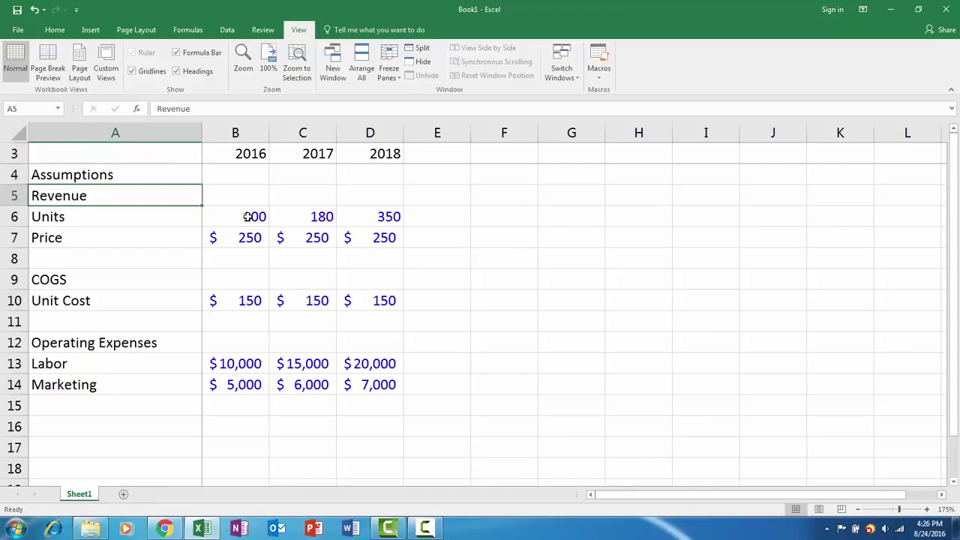
{"action": "key", "text": "Down"}
{"action": "key", "text": "Down"}
{"action": "key", "text": "Down"}
{"action": "key", "text": "Down"}
{"action": "key", "text": "Down"}
{"action": "key", "text": "Down"}
{"action": "key", "text": "Down"}
{"action": "key", "text": "Down"}
{"action": "key", "text": "Down"}
{"action": "key", "text": "Up"}
{"action": "key", "text": "Up"}
{"action": "key", "text": "Up"}
{"action": "key", "text": "Up"}
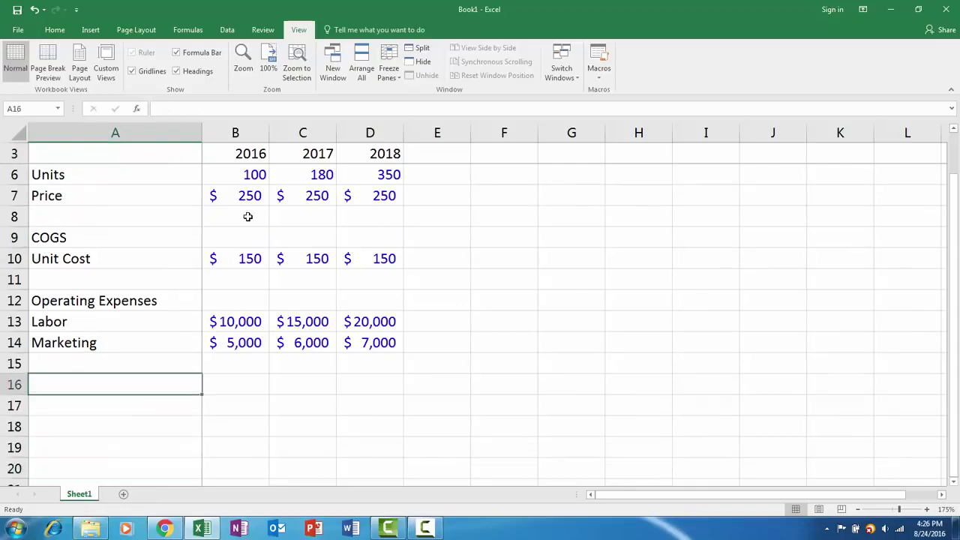
{"action": "type", "text": "Income Sxt"}
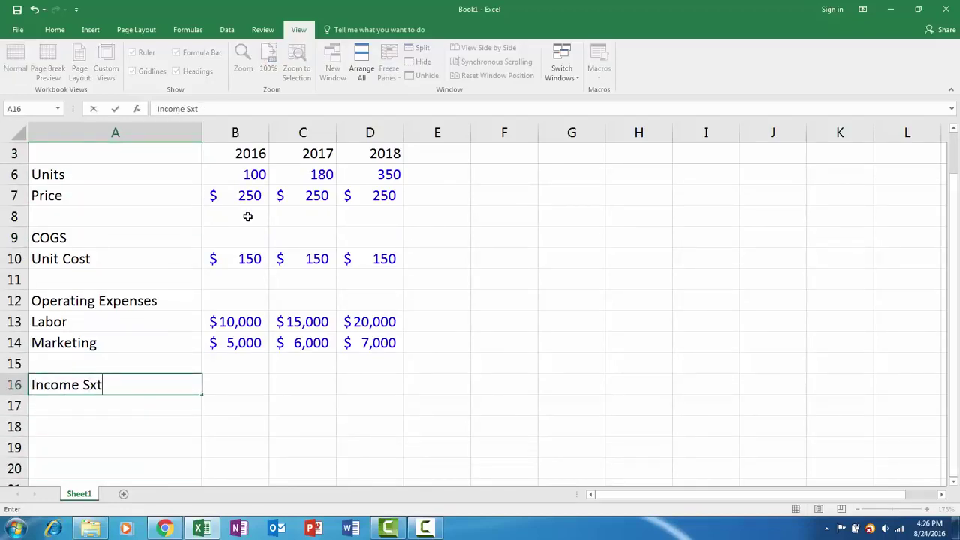
{"action": "key", "text": "BackSpace"}
{"action": "key", "text": "BackSpace"}
{"action": "type", "text": "tateme"}
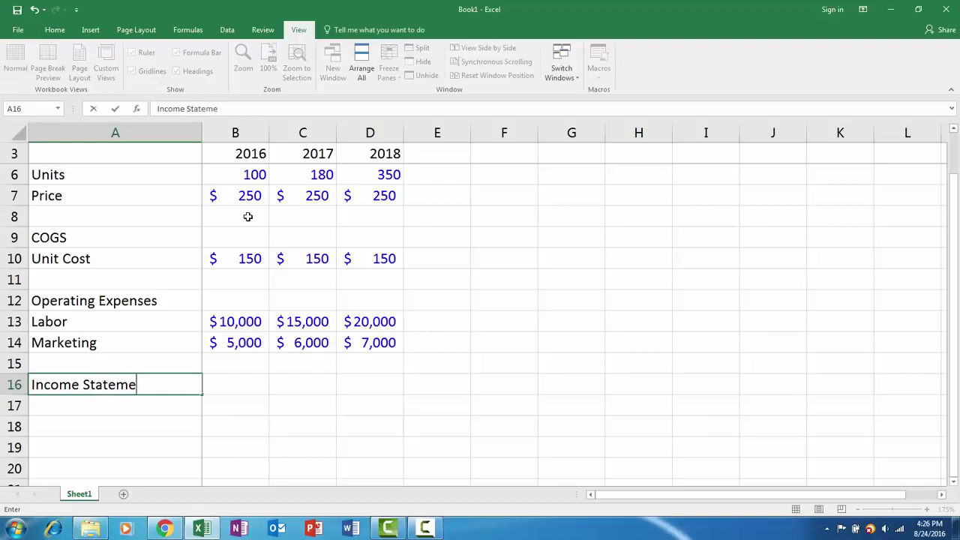
{"action": "key", "text": "Return"}
{"action": "key", "text": "Return"}
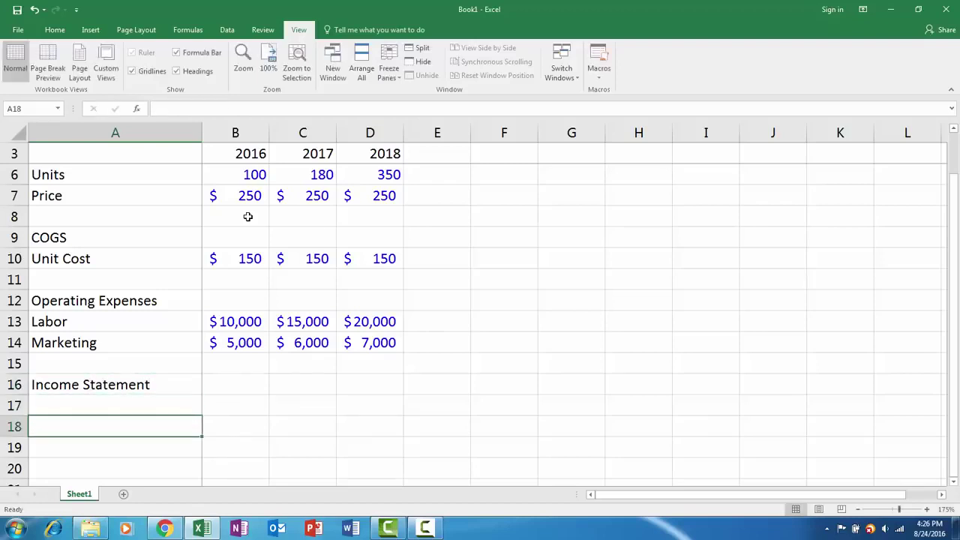
Step: Add the label Net Revenue in A18 under the Income Statement heading
{"action": "type", "text": "Net Revenue"}
{"action": "key", "text": "Return"}
{"action": "key", "text": "Return"}
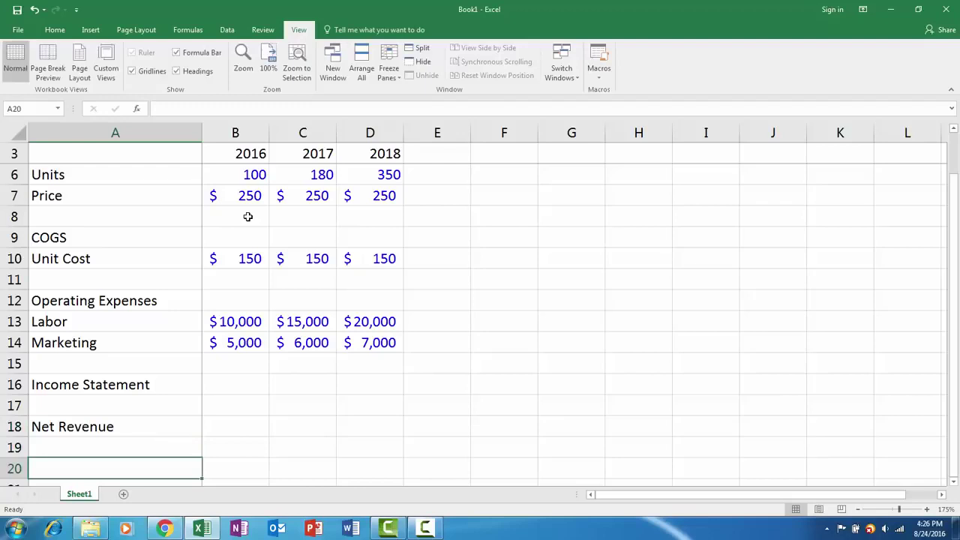
Step: Calculate the 2016 Net Revenue in B18 as units times price with the formula =B6*B7
{"action": "key", "text": "Up"}
{"action": "key", "text": "Up"}
{"action": "key", "text": "Right"}
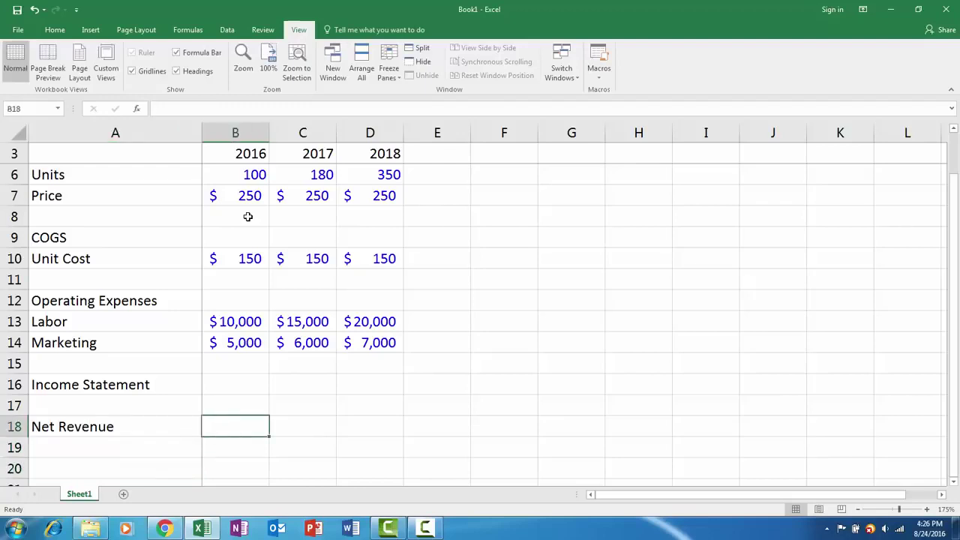
{"action": "type", "text": "="}
{"action": "scroll", "coordinate": [253, 215], "scroll_direction": "up", "scroll_amount": 1}
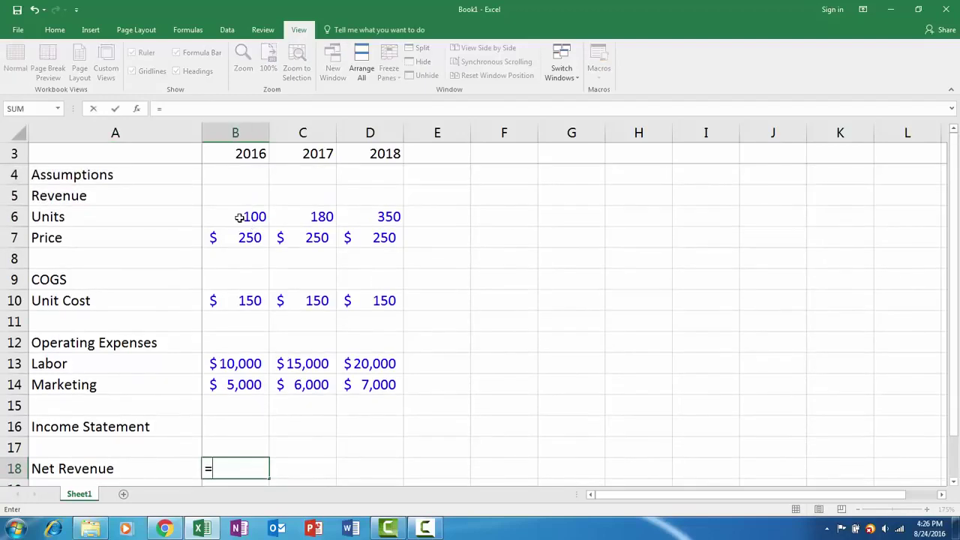
{"action": "left_click", "coordinate": [234, 218]}
{"action": "type", "text": "*"}
{"action": "left_click", "coordinate": [238, 237]}
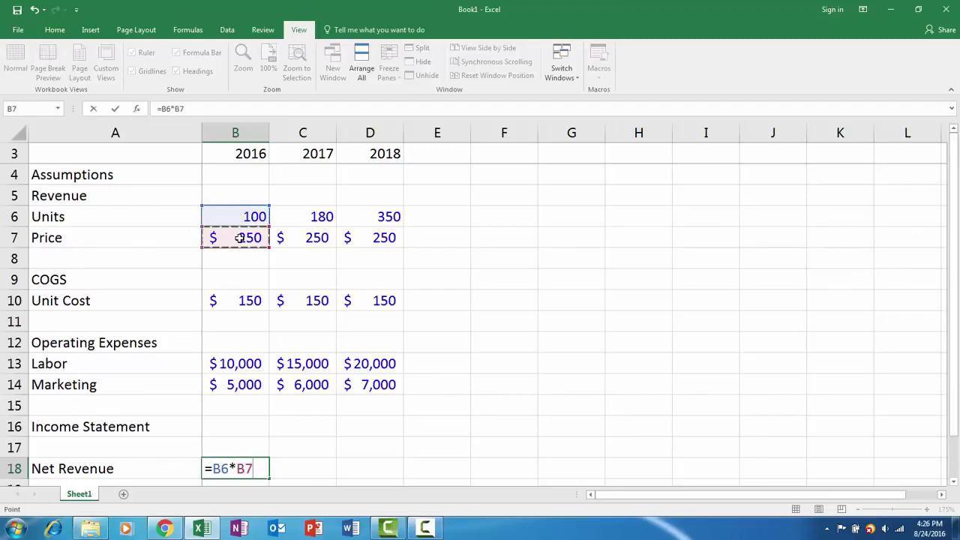
{"action": "key", "text": "Return"}
Step: Copy the Net Revenue formula in B18 across to the 2017 and 2018 columns, C18 and D18
{"action": "key", "text": "Up"}
{"action": "key", "text": "ctrl+c"}
{"action": "key", "text": "shift+Right"}
{"action": "key", "text": "shift+Right"}
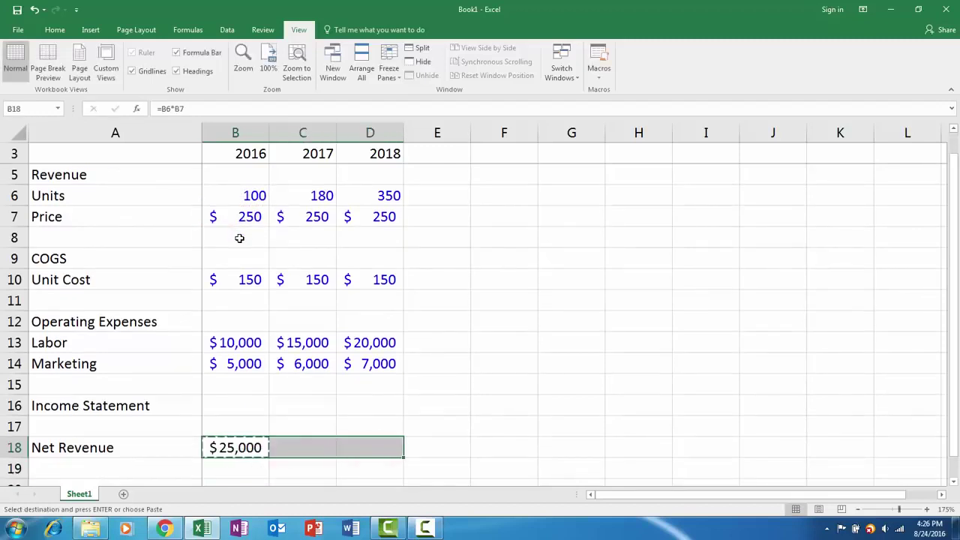
{"action": "key", "text": "ctrl+v"}
{"action": "key", "text": "Down"}
{"action": "key", "text": "Up"}
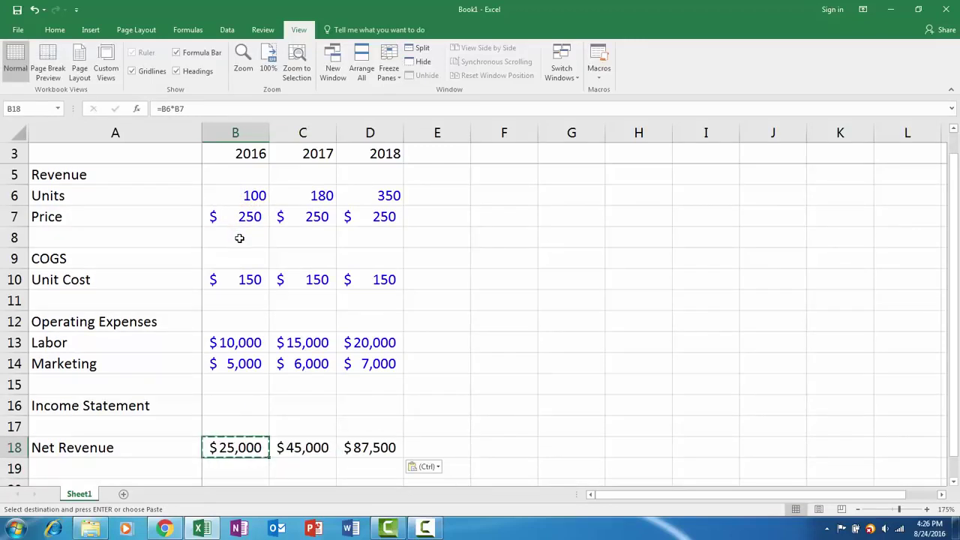
{"action": "key", "text": "Escape"}
Step: Add the label COGS in A20 below Net Revenue and select its 2016 cell B20
{"action": "key", "text": "Down"}
{"action": "key", "text": "Down"}
{"action": "key", "text": "Left"}
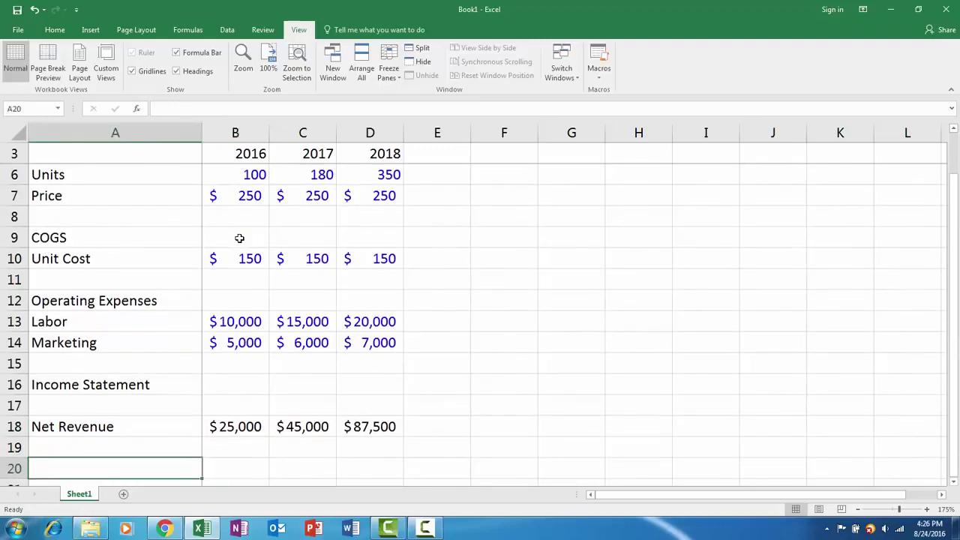
{"action": "type", "text": "COGS"}
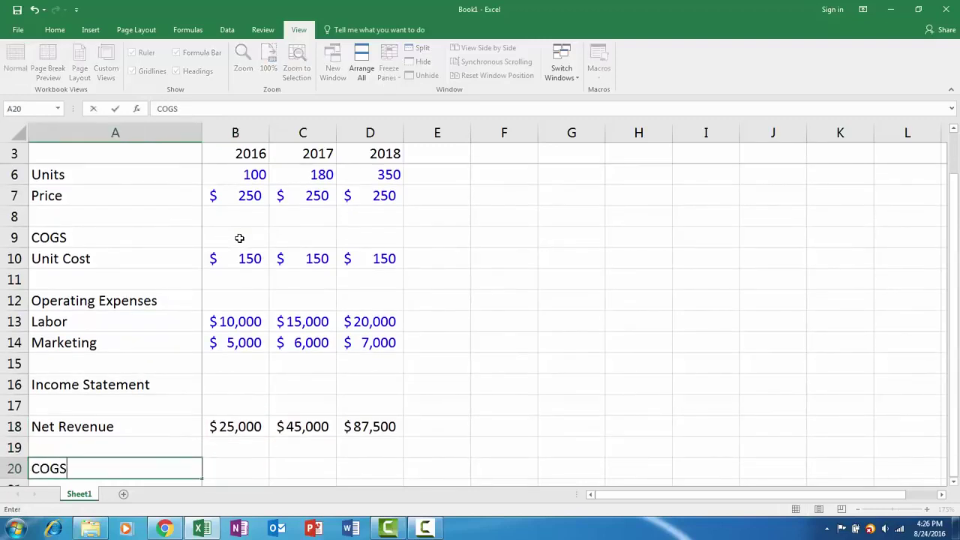
{"action": "key", "text": "Return"}
{"action": "key", "text": "Up"}
{"action": "key", "text": "Right"}
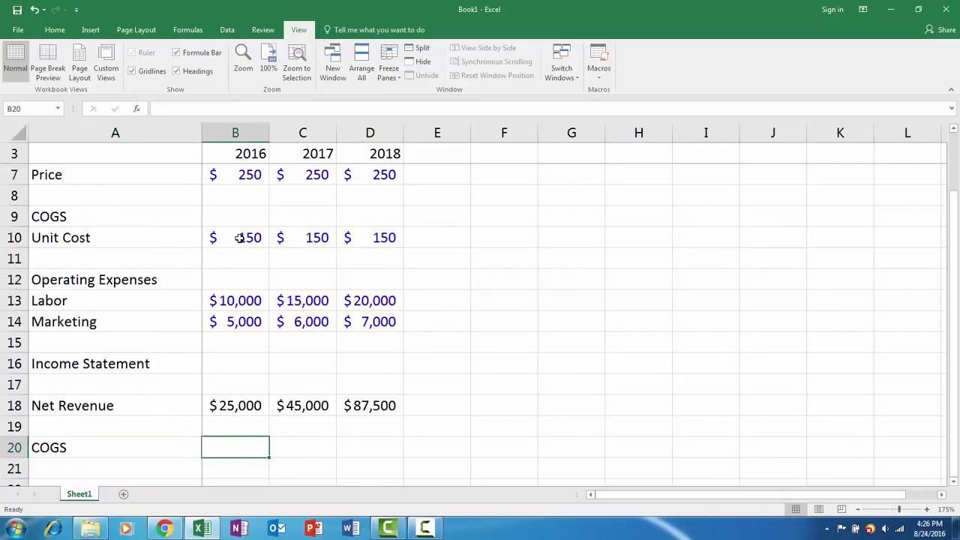
Step: Calculate the 2016 COGS in B20 as units times unit cost with the formula =B6*B10
{"action": "type", "text": "="}
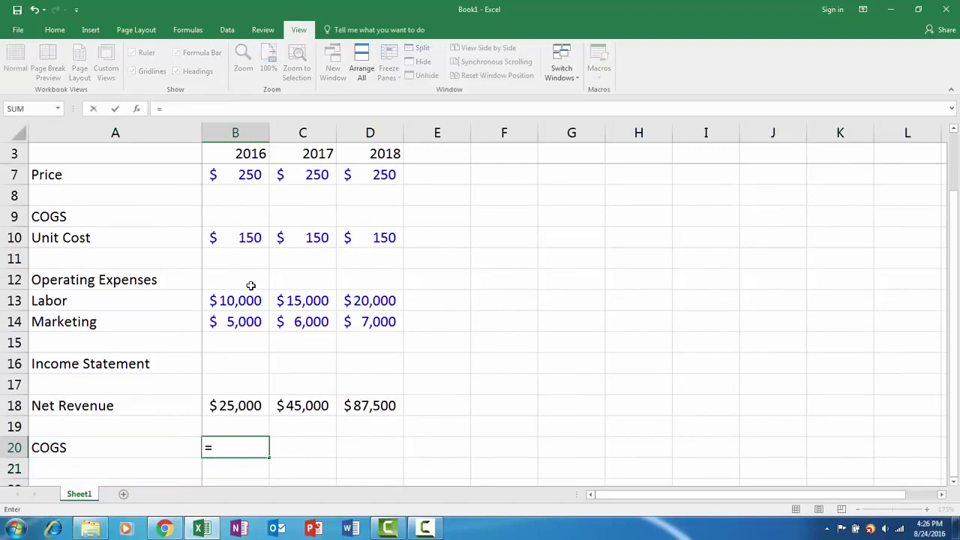
{"action": "scroll", "coordinate": [250, 285], "scroll_direction": "up", "scroll_amount": 1}
{"action": "left_click", "coordinate": [233, 214]}
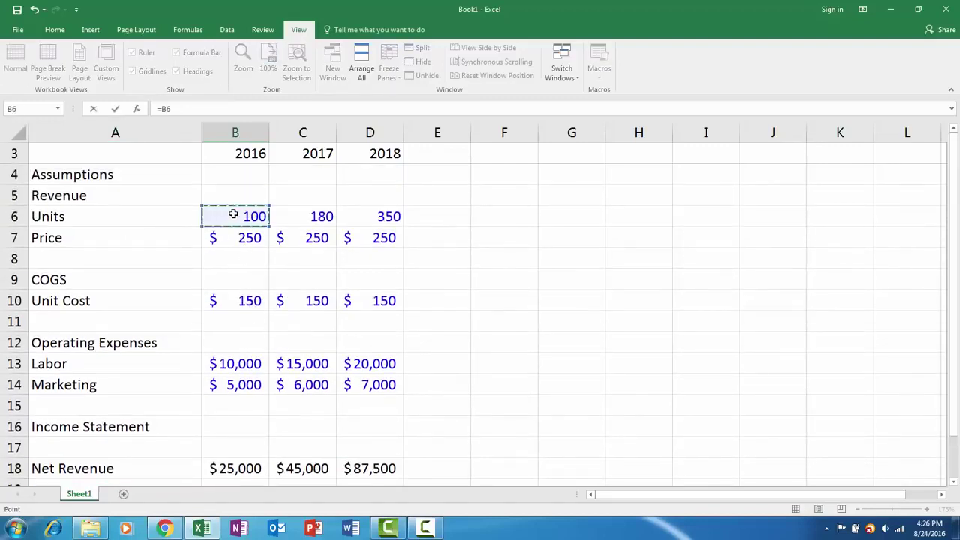
{"action": "type", "text": "*"}
{"action": "left_click", "coordinate": [246, 301]}
{"action": "key", "text": "ctrl+Return"}
{"action": "scroll", "coordinate": [251, 307], "scroll_direction": "down", "scroll_amount": 1}
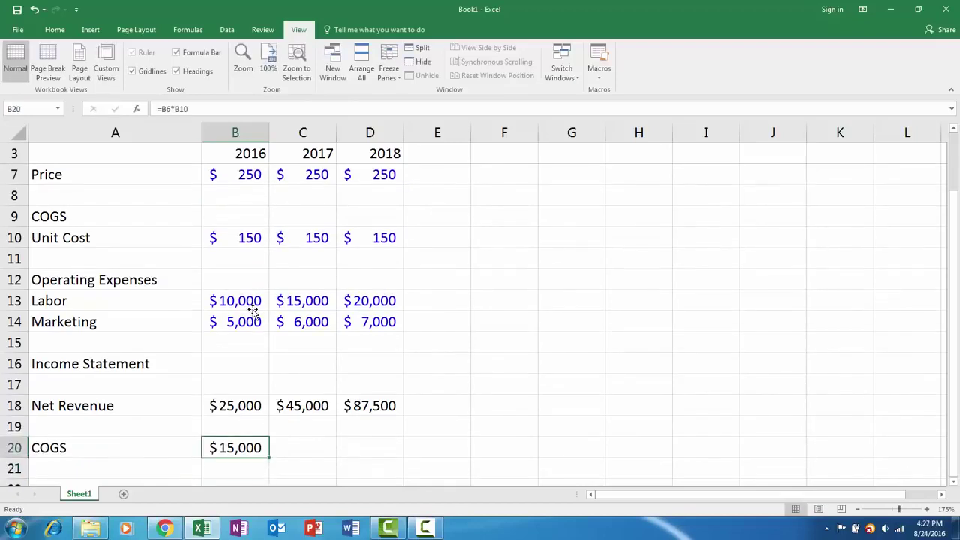
Step: Copy the COGS formula in B20 across to the 2017 and 2018 columns, C20 and D20
{"action": "key", "text": "ctrl+c"}
{"action": "key", "text": "shift+Right"}
{"action": "key", "text": "shift+Right"}
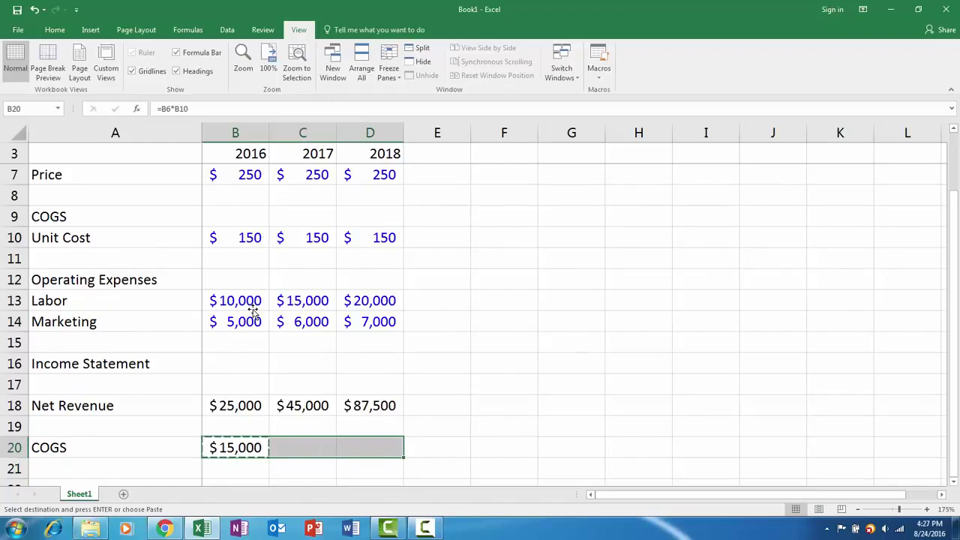
{"action": "key", "text": "ctrl+v"}
Step: Add the label Gross Profit in A22 below COGS
{"action": "key", "text": "Down"}
{"action": "key", "text": "Down"}
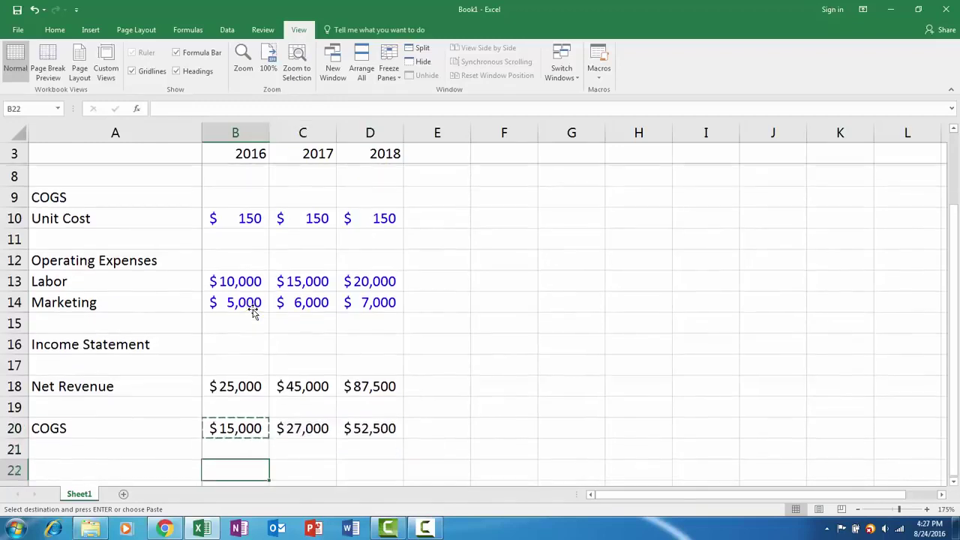
{"action": "key", "text": "Left"}
{"action": "type", "text": "Gro"}
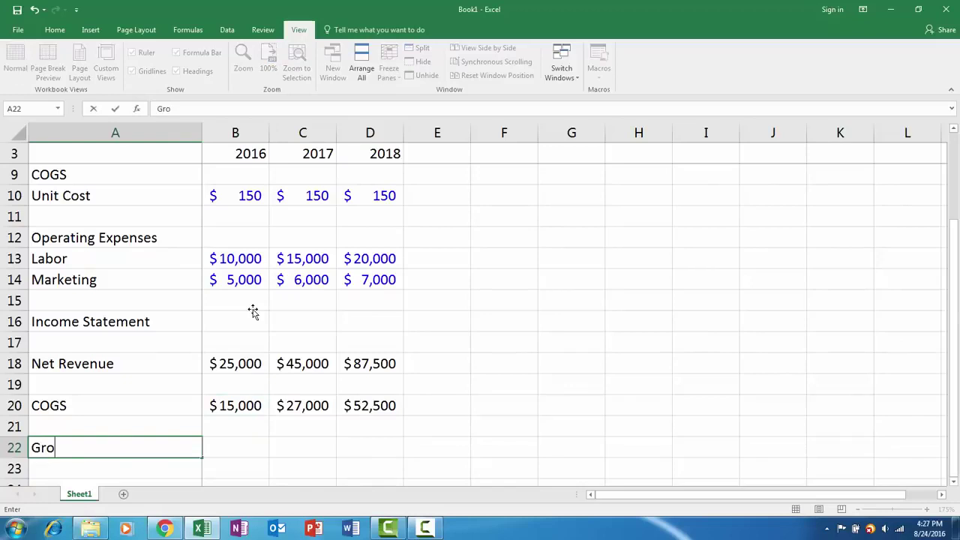
{"action": "type", "text": "ss Profit"}
{"action": "key", "text": "Tab"}
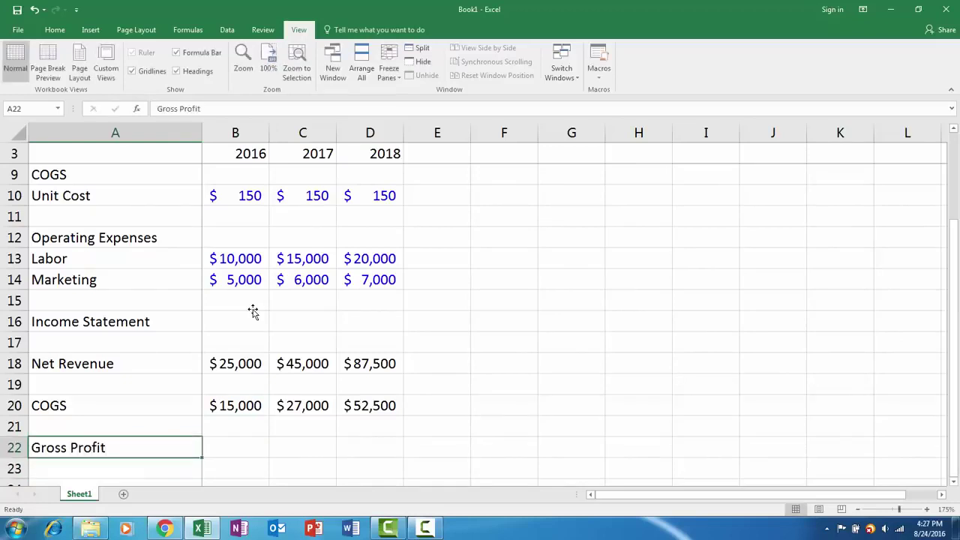
Step: Calculate the 2016 Gross Profit in B22 as net revenue minus COGS with the formula =B18-B20
{"action": "type", "text": "="}
{"action": "key", "text": "Up"}
{"action": "key", "text": "Up"}
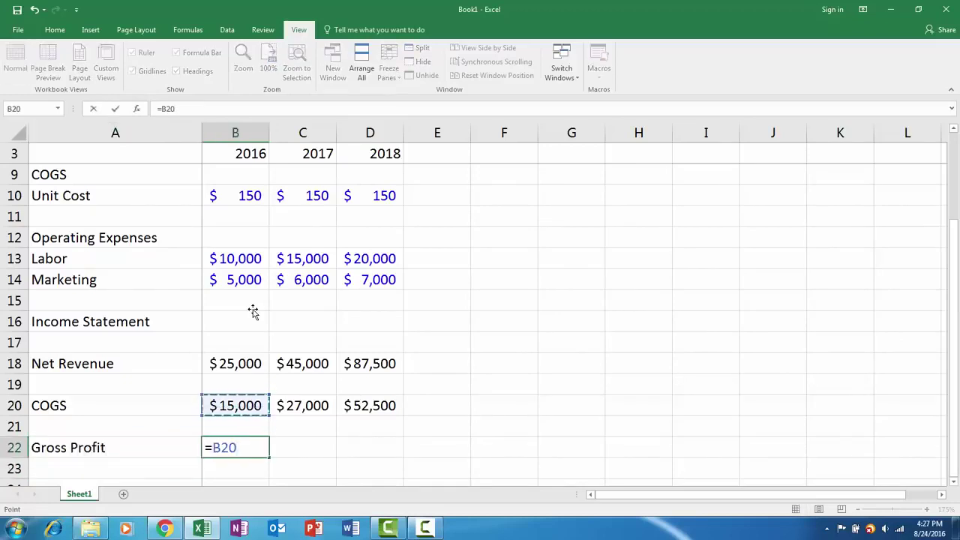
{"action": "key", "text": "Up"}
{"action": "key", "text": "Up"}
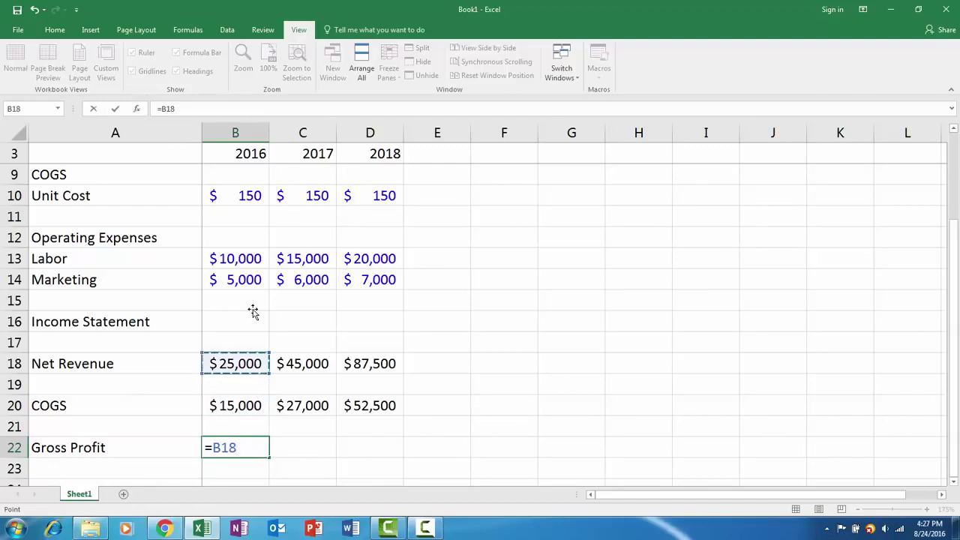
{"action": "type", "text": "-+"}
{"action": "key", "text": "Up"}
{"action": "key", "text": "Up"}
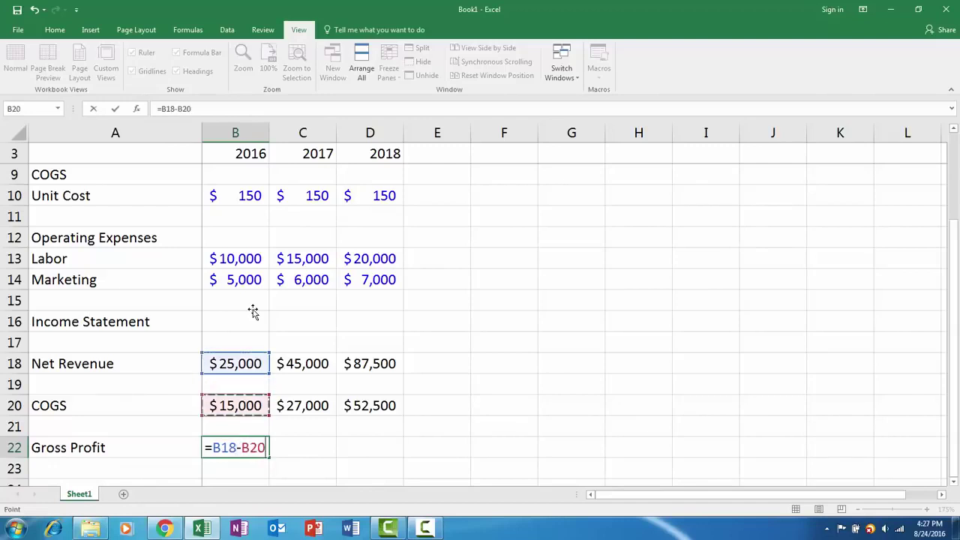
{"action": "key", "text": "Return"}
{"action": "key", "text": "Up"}
{"action": "key", "text": "ctrl+c"}
{"action": "key", "text": "shift+Right"}
{"action": "key", "text": "shift+Right"}
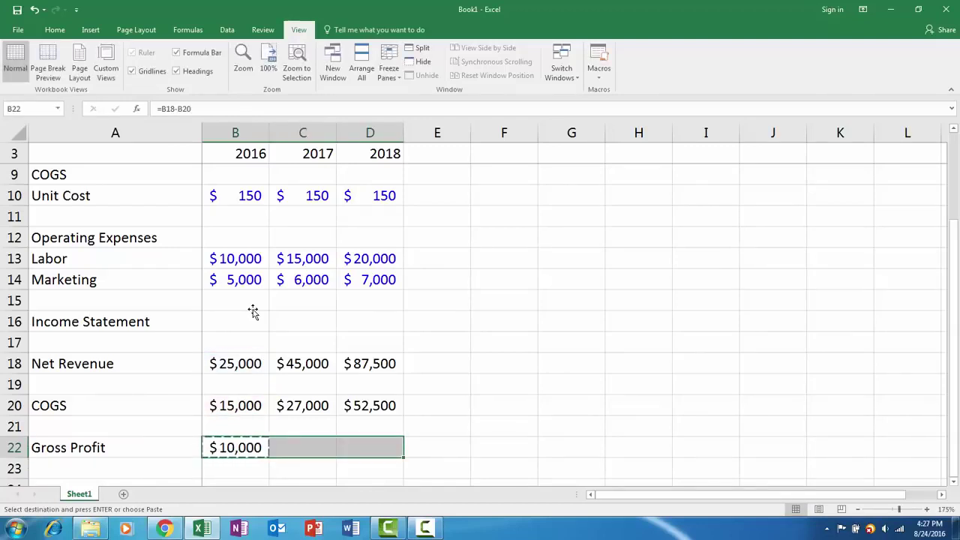
{"action": "key", "text": "ctrl+b"}
{"action": "key", "text": "shift+Left"}
{"action": "key", "text": "shift+Left"}
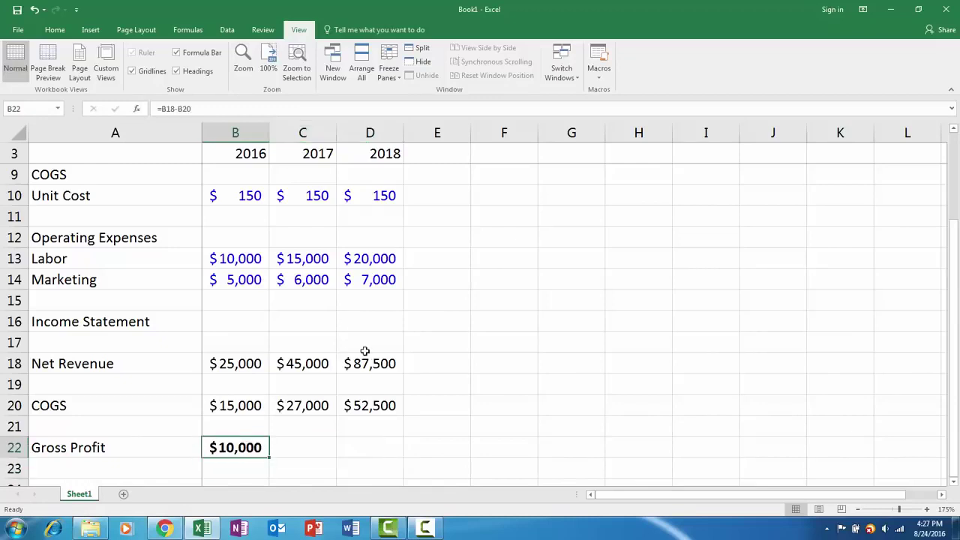
Step: Copy the Gross Profit formula in B22 across to the 2017 and 2018 columns, C22 and D22
{"action": "key", "text": "ctrl+c"}
{"action": "key", "text": "shift+Right"}
{"action": "key", "text": "shift+Right"}
{"action": "key", "text": "ctrl+v"}
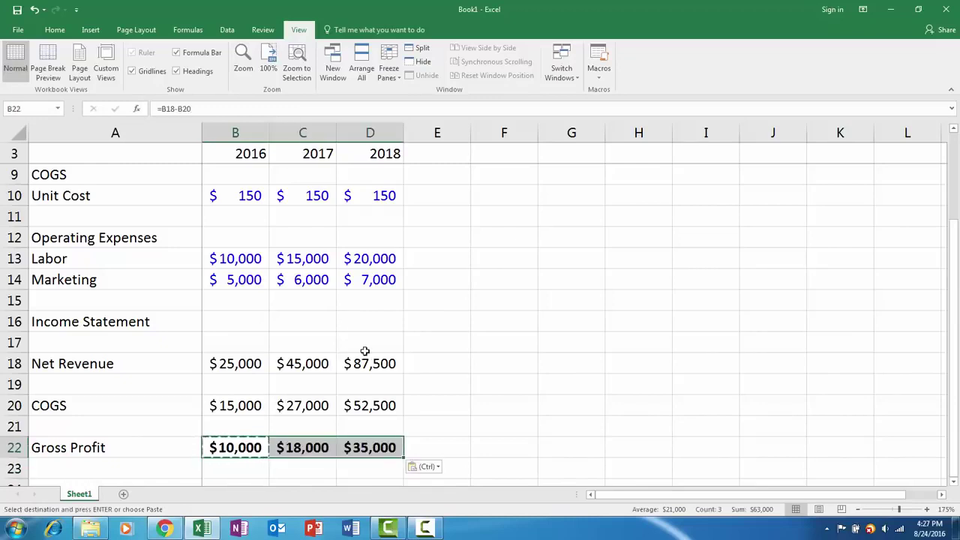
Step: Remove the bold formatting from the Gross Profit values in B22:D22
{"action": "key", "text": "Escape"}
{"action": "key", "text": "Down"}
{"action": "key", "text": "Down"}
{"action": "key", "text": "Up"}
{"action": "key", "text": "Up"}
{"action": "key", "text": "shift+Right"}
{"action": "key", "text": "shift+Right"}
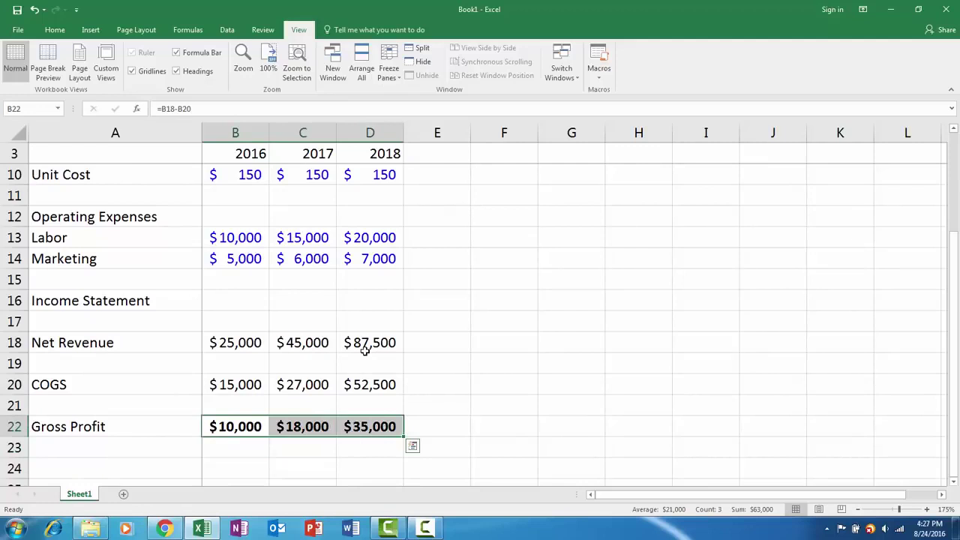
{"action": "key", "text": "ctrl+b"}
Step: Add the label GP % in A23 directly below Gross Profit
{"action": "key", "text": "Down"}
{"action": "key", "text": "Left"}
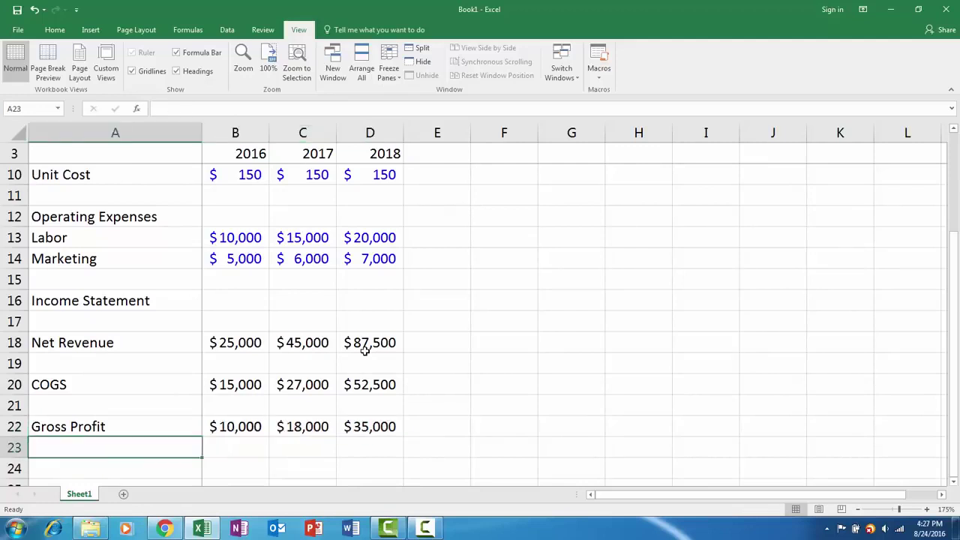
{"action": "type", "text": "GP %"}
{"action": "key", "text": "Return"}
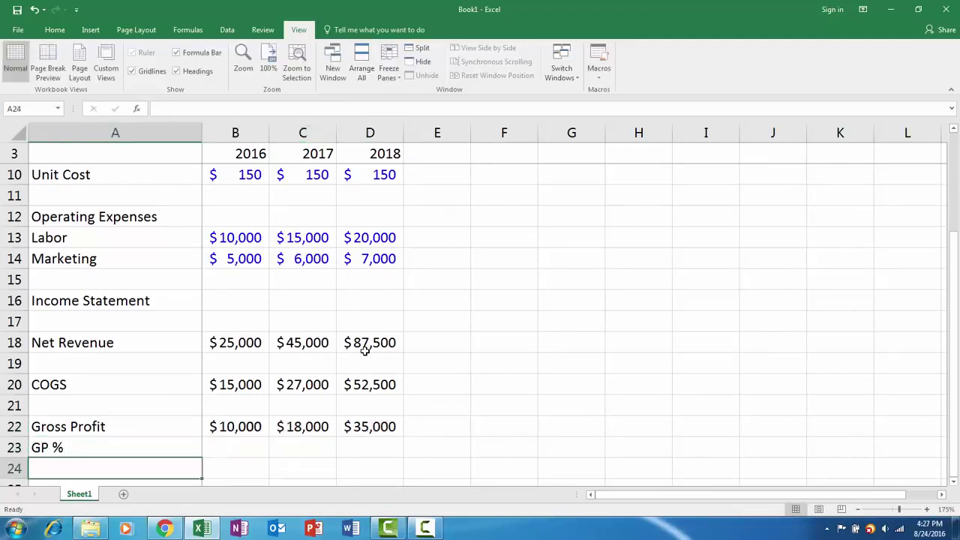
Step: Calculate the 2016 GP % in B23 as gross profit divided by net revenue with the formula =B22/B18
{"action": "key", "text": "Up"}
{"action": "key", "text": "shift+space"}
{"action": "key", "text": "Right"}
{"action": "key", "text": "Right"}
{"action": "key", "text": "Left"}
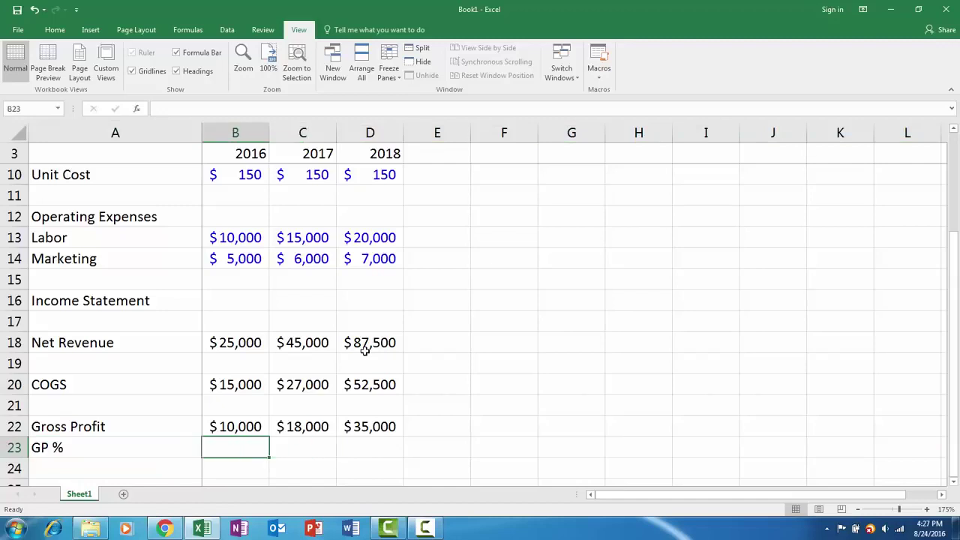
{"action": "type", "text": "="}
{"action": "key", "text": "Up"}
{"action": "type", "text": "/"}
{"action": "key", "text": "Up"}
{"action": "key", "text": "Up"}
{"action": "key", "text": "Up"}
{"action": "key", "text": "Up"}
{"action": "key", "text": "Up"}
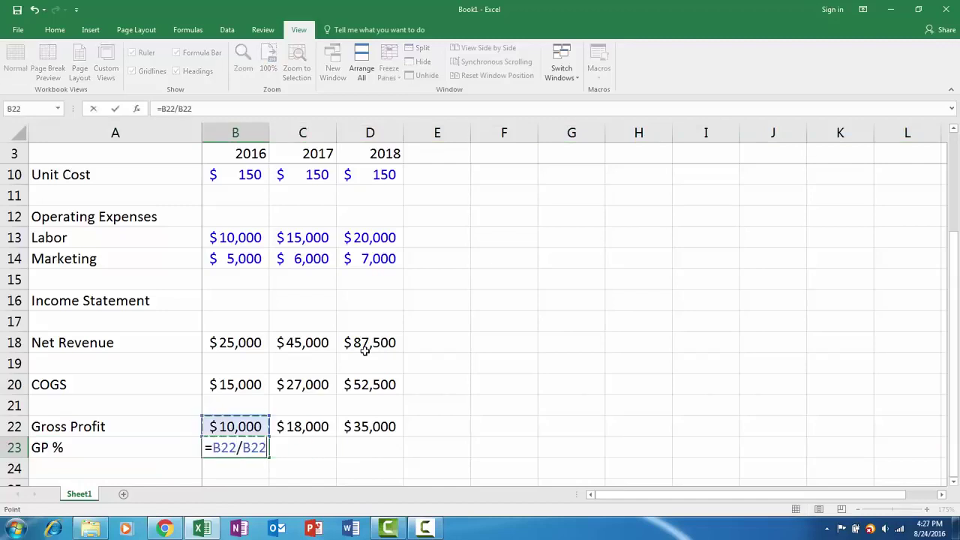
{"action": "key", "text": "ctrl+Return"}
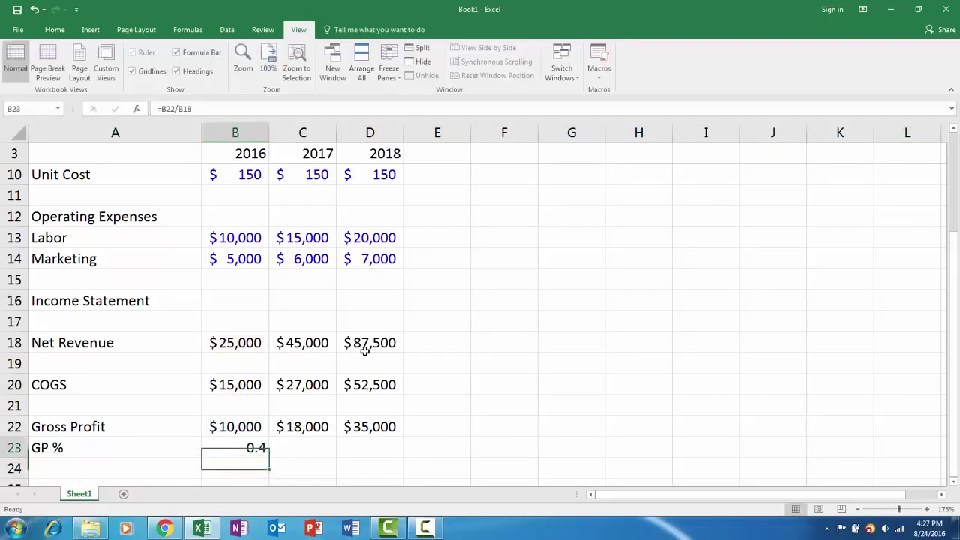
Step: Format the 2016 GP % in B23 as a percentage and copy it across to C23 and D23
{"action": "left_click", "coordinate": [65, 27]}
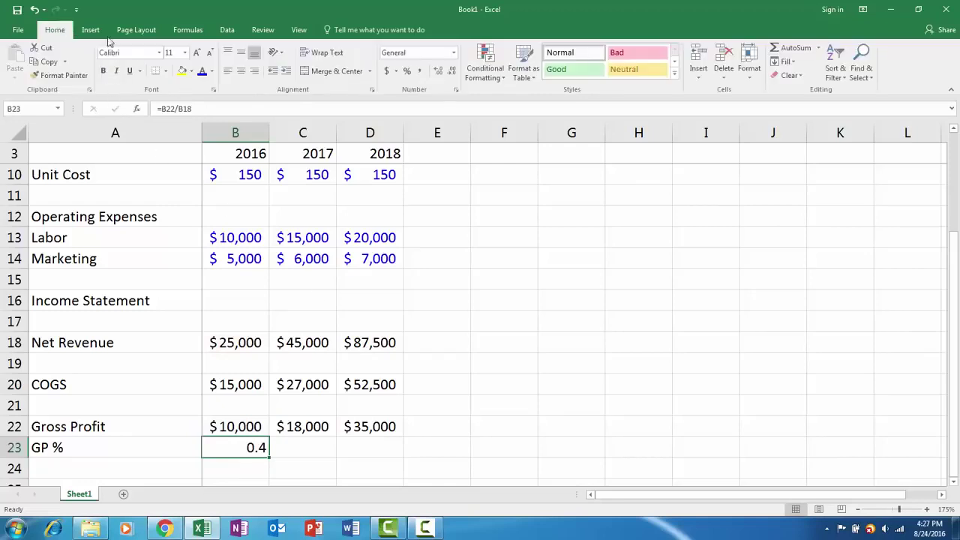
{"action": "left_click", "coordinate": [405, 72]}
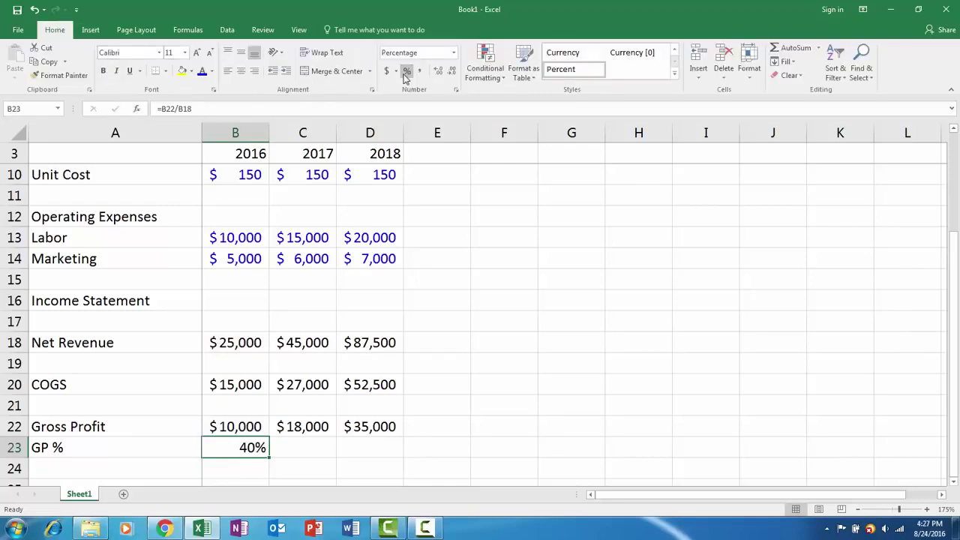
{"action": "key", "text": "ctrl+c"}
{"action": "key", "text": "shift+Right"}
{"action": "key", "text": "shift+Right"}
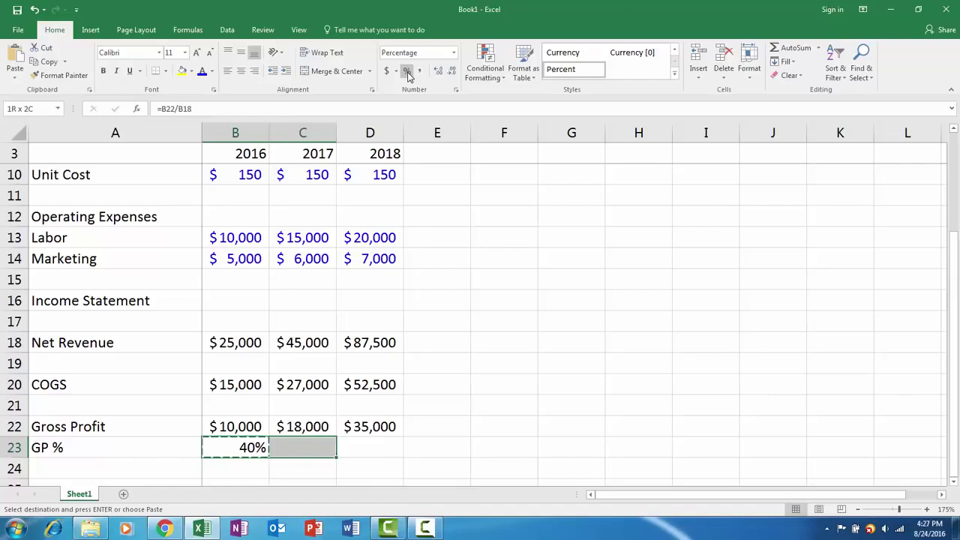
{"action": "key", "text": "ctrl+v"}
{"action": "key", "text": "Down"}
{"action": "key", "text": "Escape"}
Step: Show the GP % values in B23:D23 with one decimal place
{"action": "key", "text": "Up"}
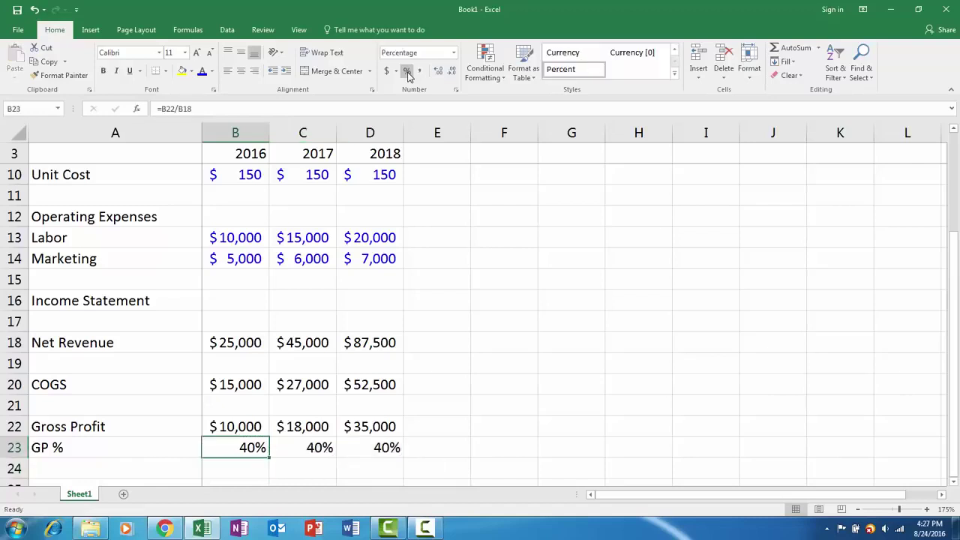
{"action": "key", "text": "shift+Right"}
{"action": "key", "text": "shift+Right"}
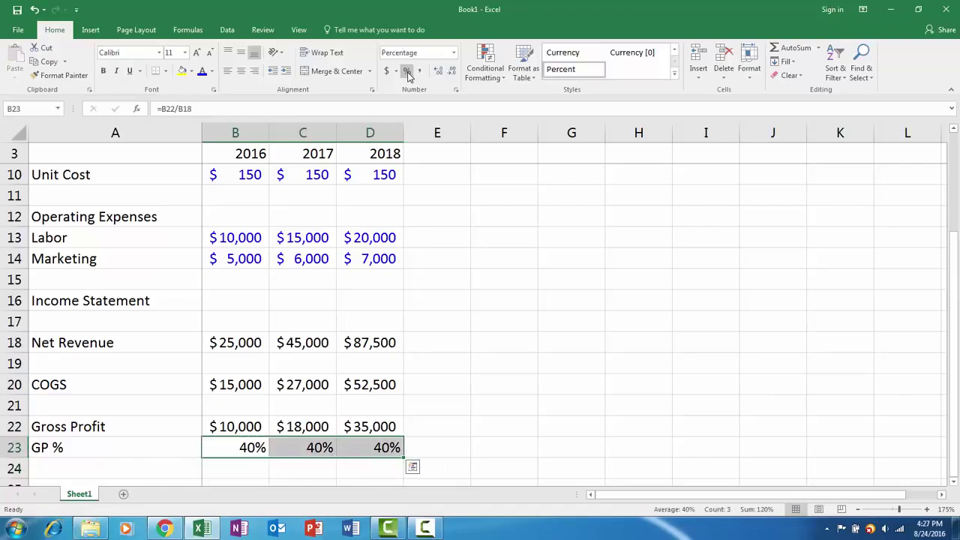
{"action": "key", "text": "alt+h"}
{"action": "key", "text": "0"}
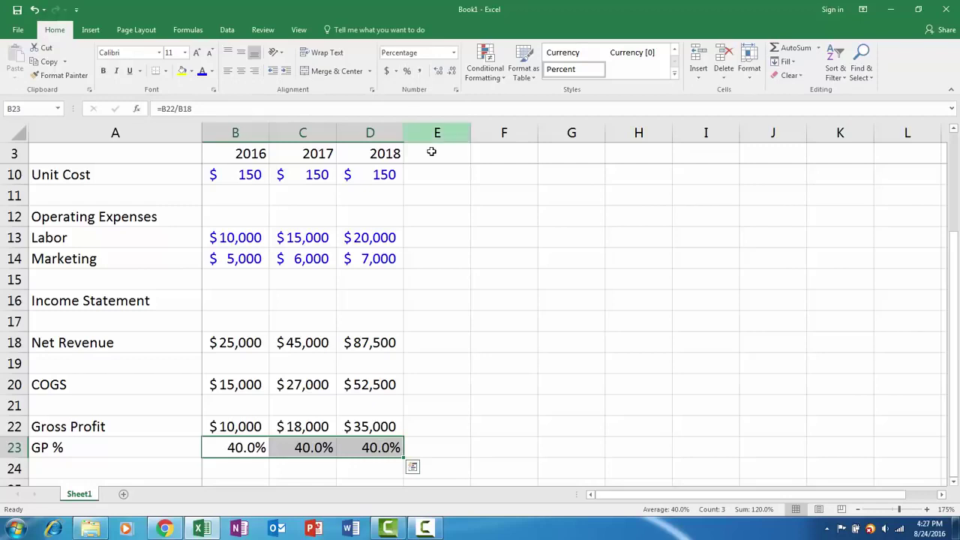
{"action": "scroll", "coordinate": [326, 237], "scroll_direction": "up", "scroll_amount": 2}
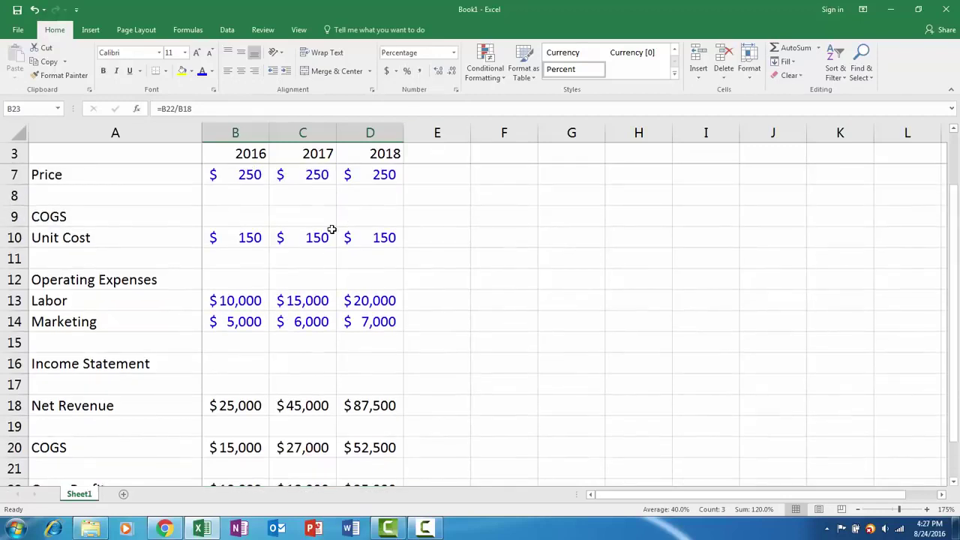
{"action": "left_click", "coordinate": [349, 237]}
{"action": "left_click", "coordinate": [379, 301]}
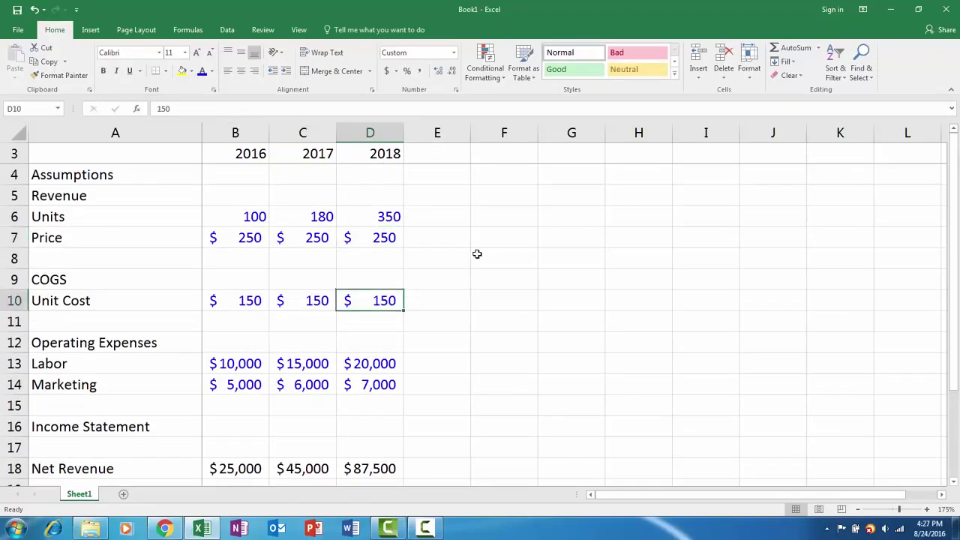
{"action": "scroll", "coordinate": [476, 255], "scroll_direction": "down", "scroll_amount": 3}
{"action": "scroll", "coordinate": [412, 292], "scroll_direction": "down", "scroll_amount": 2}
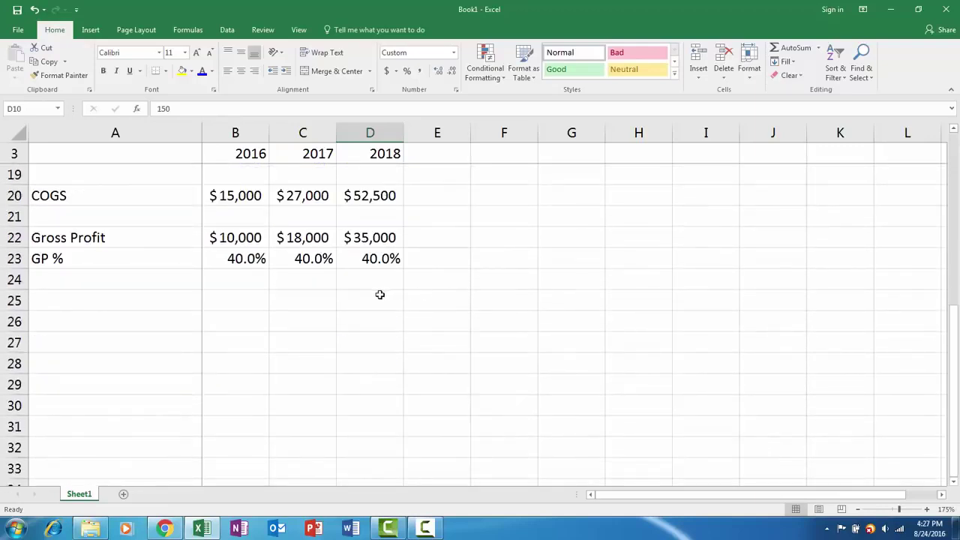
Step: Add the heading Operating Expenses in A25 below the GP % line of the income statement
{"action": "scroll", "coordinate": [360, 307], "scroll_direction": "up", "scroll_amount": 1}
{"action": "left_click", "coordinate": [143, 362]}
{"action": "type", "text": "Op"}
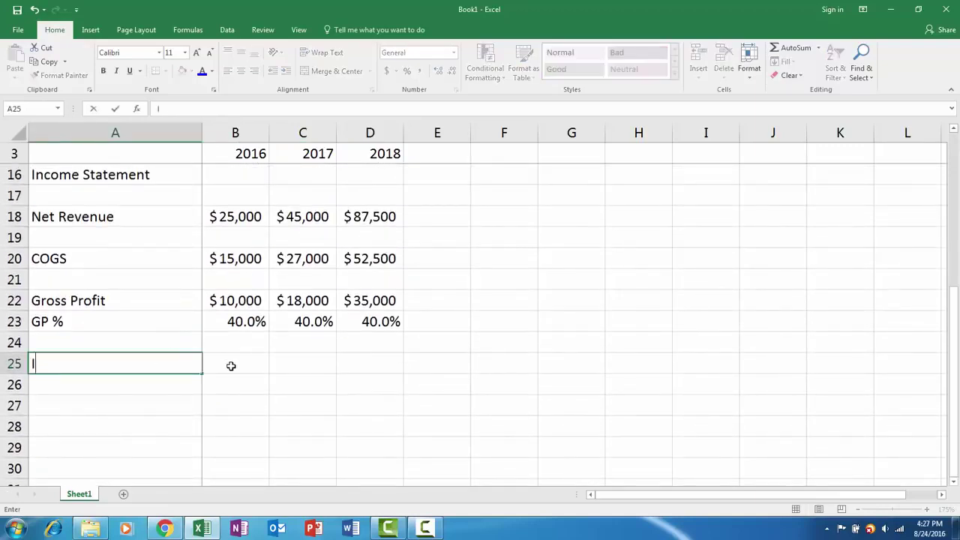
{"action": "type", "text": "erating "}
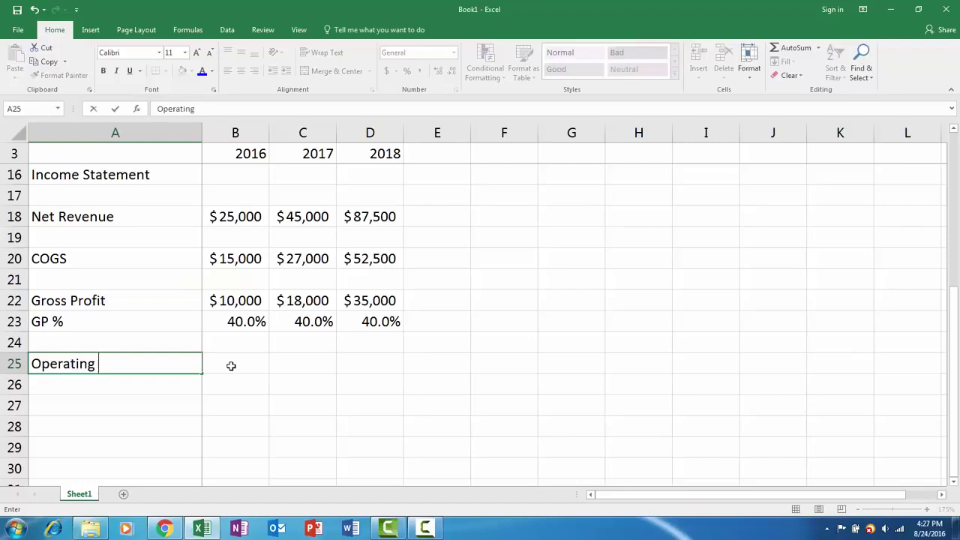
{"action": "type", "text": "Expenses"}
{"action": "key", "text": "Return"}
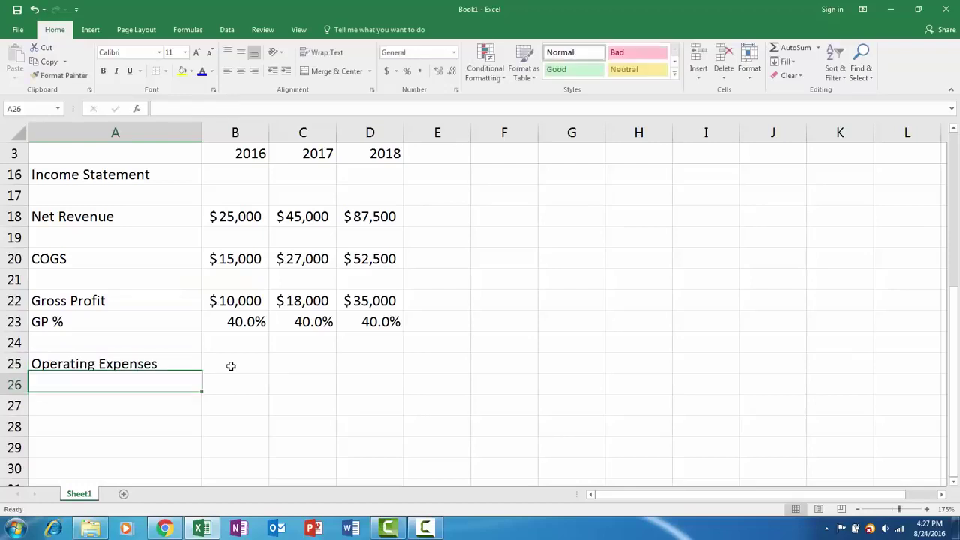
Step: Link A26 to the Labor label in the assumptions with the formula =A13
{"action": "key", "text": "Up"}
{"action": "key", "text": "Down"}
{"action": "type", "text": "="}
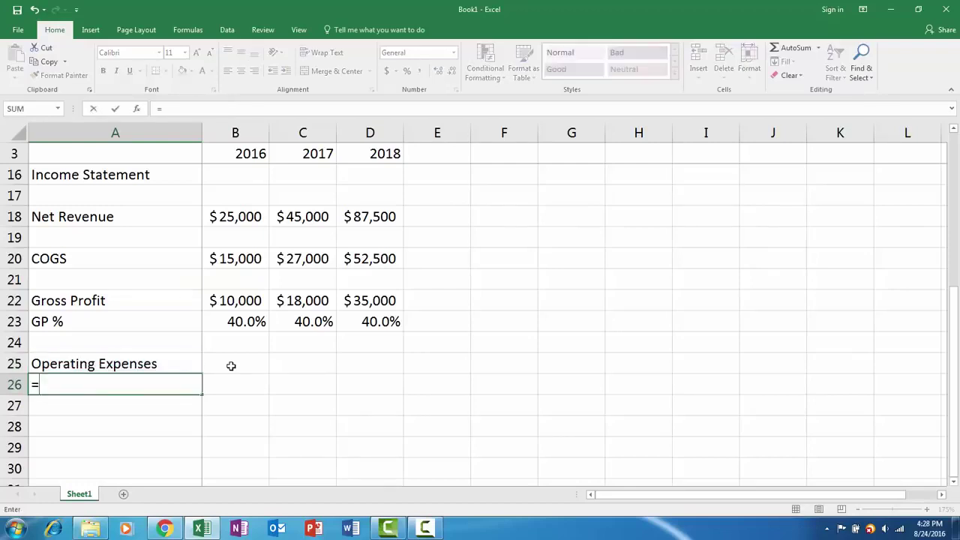
{"action": "key", "text": "Up"}
{"action": "key", "text": "Up"}
{"action": "key", "text": "Up"}
{"action": "key", "text": "Up"}
{"action": "key", "text": "Up"}
{"action": "key", "text": "Up"}
{"action": "key", "text": "Up"}
{"action": "key", "text": "Up"}
{"action": "key", "text": "Up"}
{"action": "key", "text": "Up"}
{"action": "key", "text": "Up"}
{"action": "key", "text": "Up"}
{"action": "key", "text": "Up"}
{"action": "key", "text": "Up"}
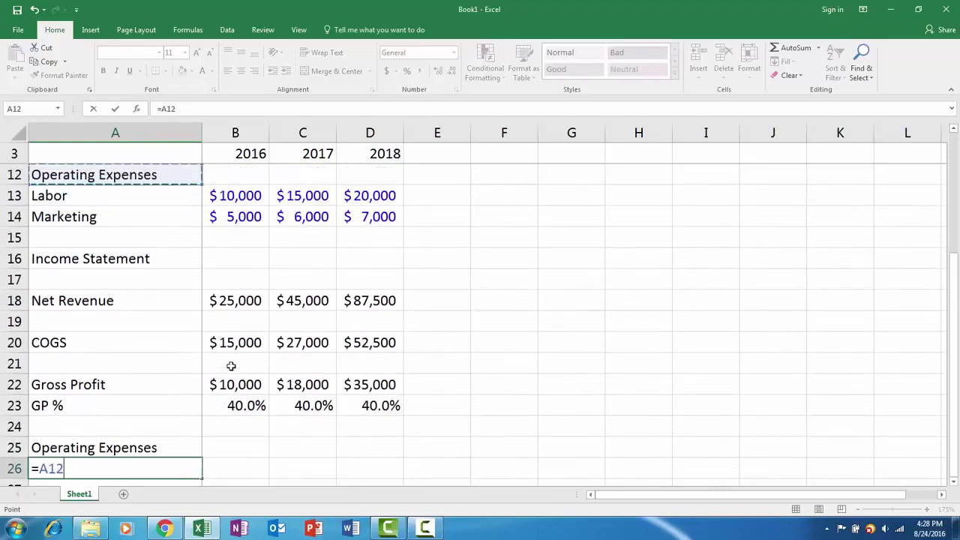
{"action": "key", "text": "Down"}
{"action": "key", "text": "Return"}
Step: Copy the label link in A26 down to A27 for Marketing and select both label cells, A26:A27
{"action": "key", "text": "Up"}
{"action": "key", "text": "ctrl+c"}
{"action": "key", "text": "Down"}
{"action": "key", "text": "ctrl+v"}
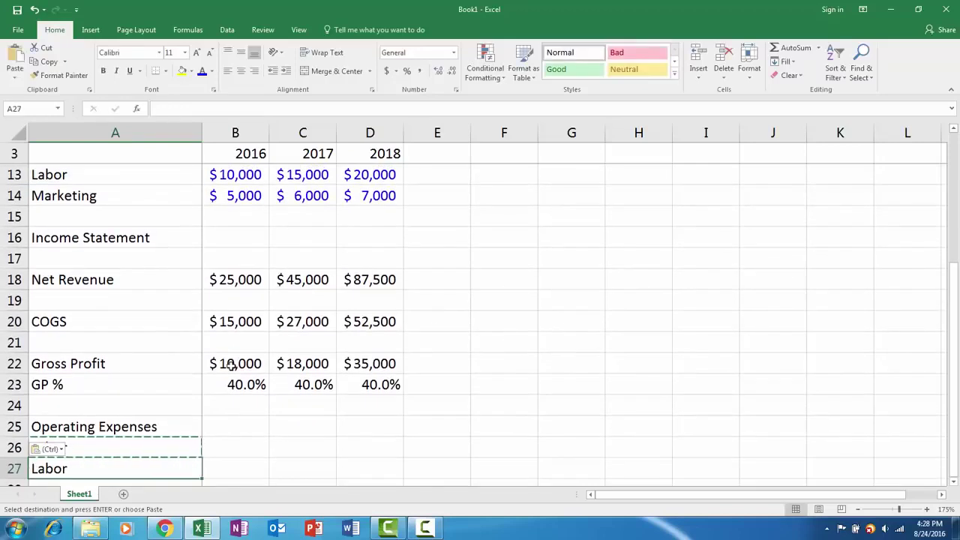
{"action": "key", "text": "Up"}
{"action": "key", "text": "shift+Down"}
{"action": "scroll", "coordinate": [285, 319], "scroll_direction": "down", "scroll_amount": 1}
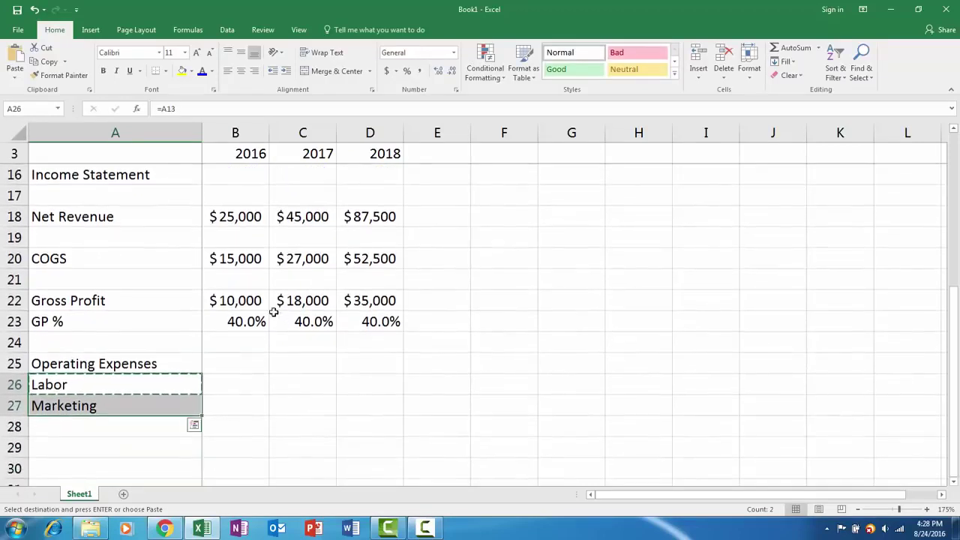
Step: Indent the Labor and Marketing labels in A26:A27 one level under the Operating Expenses heading
{"action": "left_click", "coordinate": [287, 71]}
{"action": "left_click", "coordinate": [142, 390]}
{"action": "key", "text": "Down"}
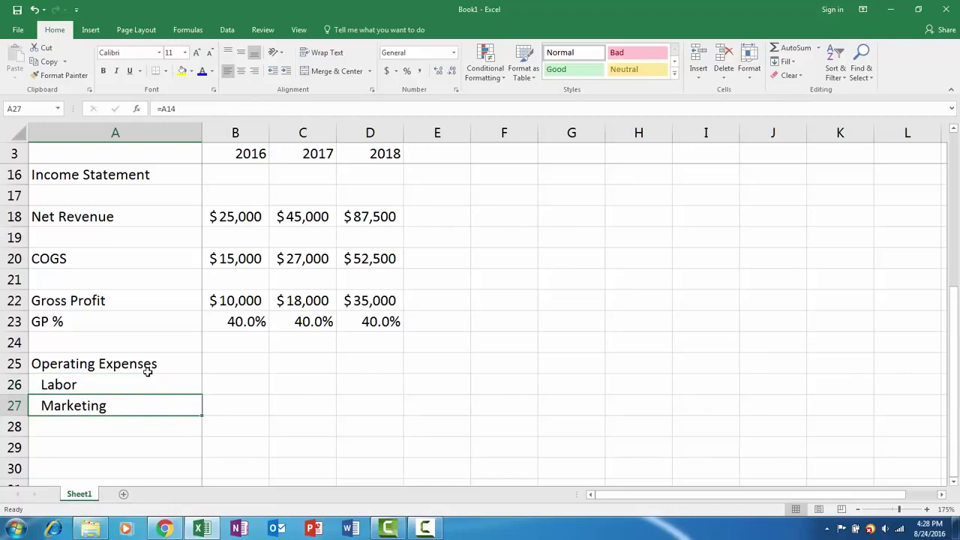
{"action": "left_click", "coordinate": [148, 371]}
{"action": "left_click", "coordinate": [152, 381]}
Step: Link the 2016 Labor expense in B26 to the Labor assumption with the formula =B13
{"action": "left_click", "coordinate": [230, 379]}
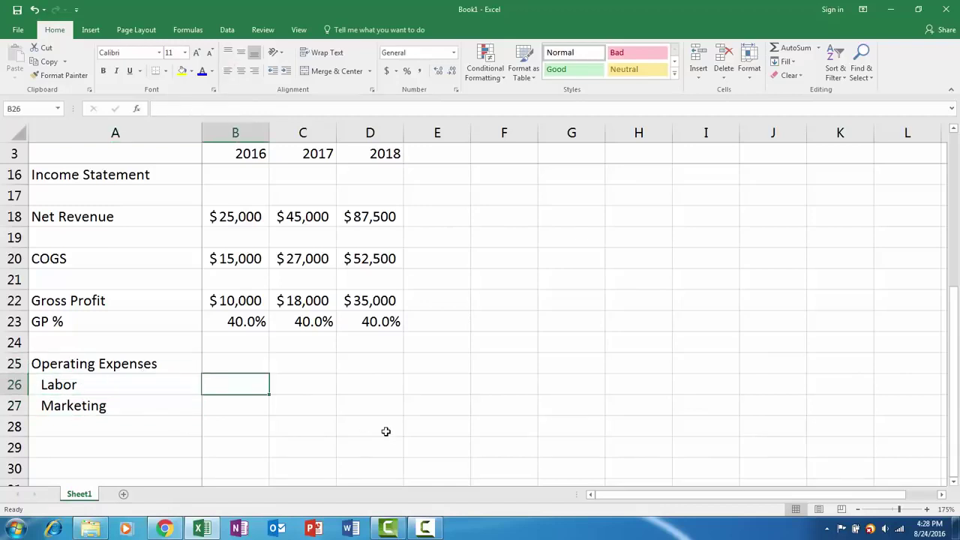
{"action": "type", "text": "="}
{"action": "key", "text": "Up"}
{"action": "key", "text": "Up"}
{"action": "key", "text": "Up"}
{"action": "key", "text": "Up"}
{"action": "key", "text": "Up"}
{"action": "key", "text": "Up"}
{"action": "key", "text": "Up"}
{"action": "key", "text": "Up"}
{"action": "key", "text": "Up"}
{"action": "key", "text": "Up"}
{"action": "key", "text": "Up"}
{"action": "key", "text": "Up"}
{"action": "key", "text": "Up"}
{"action": "key", "text": "Up"}
{"action": "key", "text": "Up"}
{"action": "key", "text": "Up"}
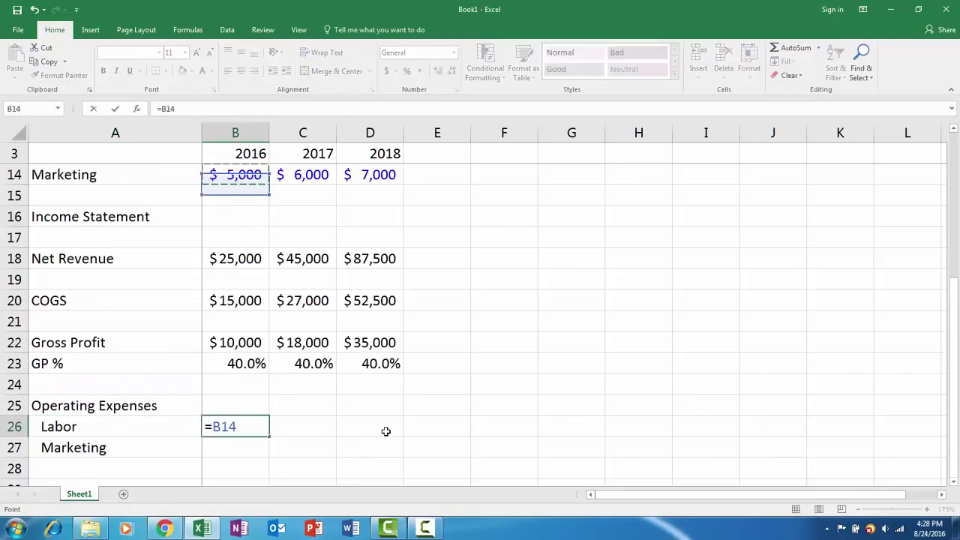
{"action": "key", "text": "Down"}
{"action": "key", "text": "Down"}
{"action": "key", "text": "Down"}
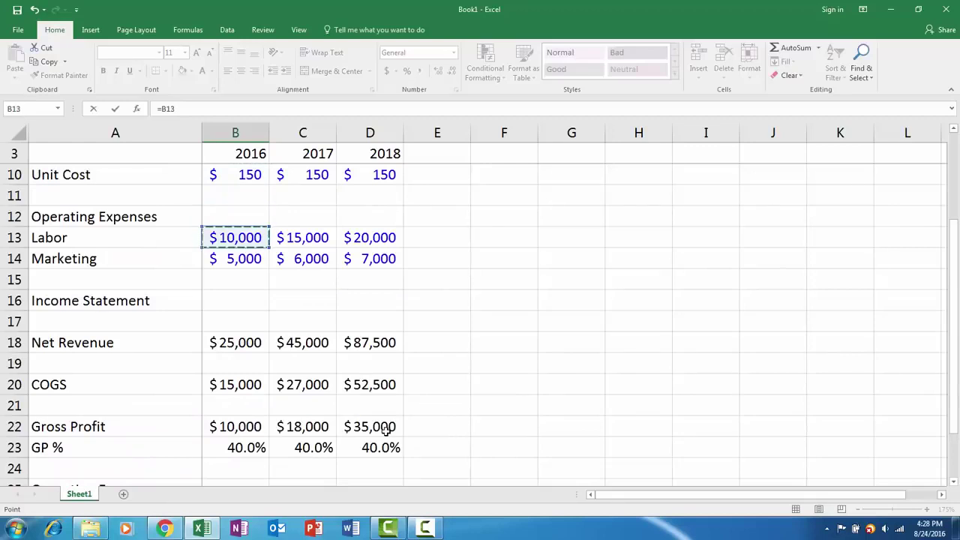
{"action": "key", "text": "ctrl+Return"}
Step: Copy the link formula in B26 to the rest of B26:D27, covering Labor and Marketing for all three years
{"action": "key", "text": "ctrl+c"}
{"action": "key", "text": "shift+Down"}
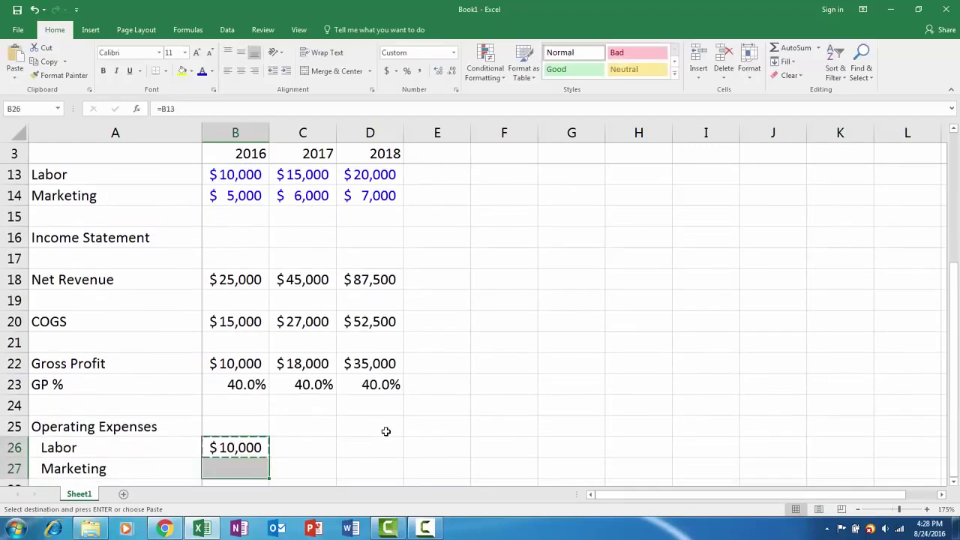
{"action": "key", "text": "ctrl+v"}
{"action": "key", "text": "shift+Right"}
{"action": "key", "text": "shift+Right"}
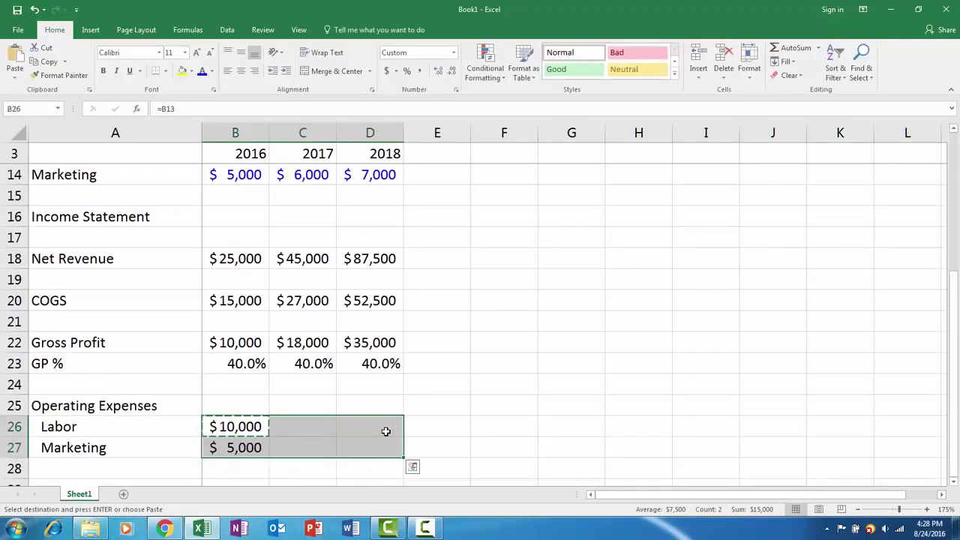
{"action": "key", "text": "ctrl+v"}
{"action": "scroll", "coordinate": [409, 373], "scroll_direction": "up", "scroll_amount": 1}
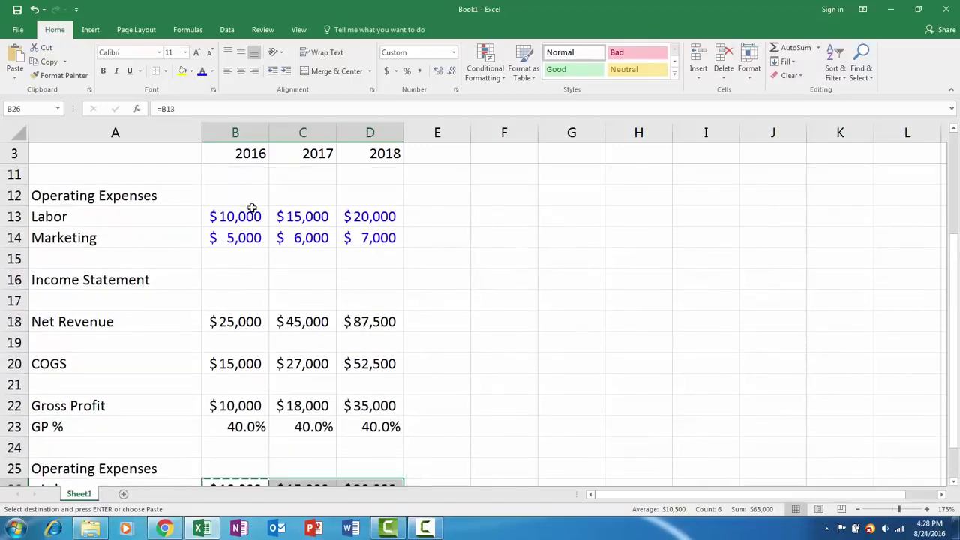
{"action": "scroll", "coordinate": [431, 271], "scroll_direction": "down", "scroll_amount": 2}
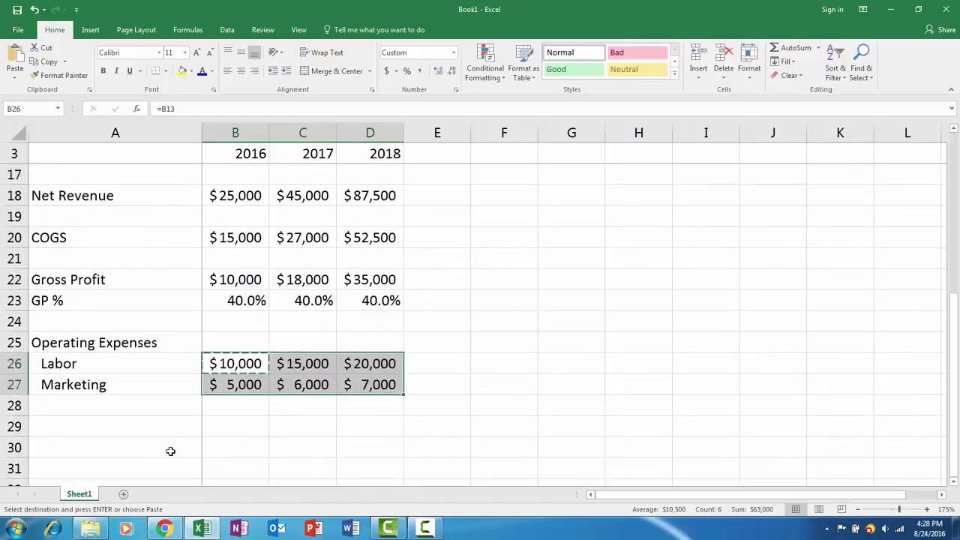
Step: Enter the label Operating Income in A29, leaving a blank row below Marketing
{"action": "left_click", "coordinate": [144, 422]}
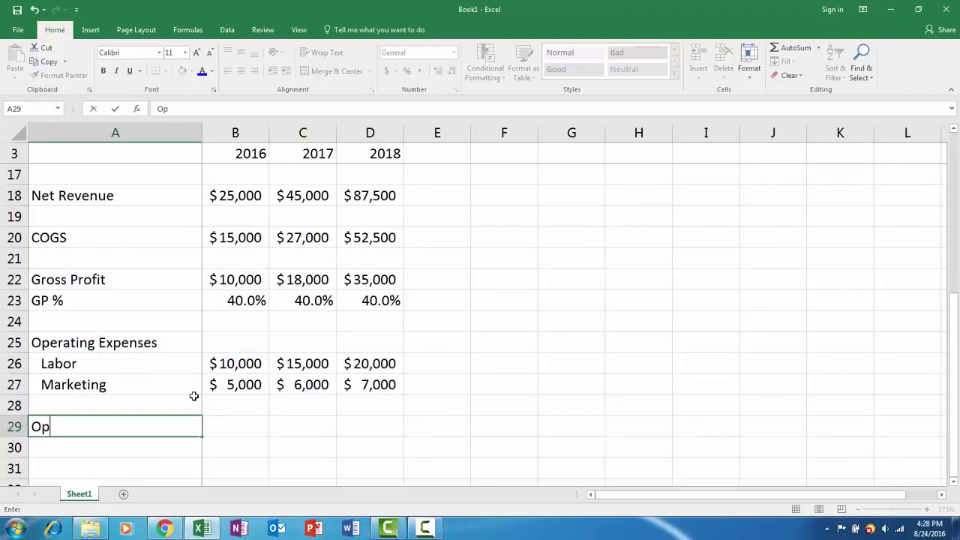
{"action": "type", "text": "erating"}
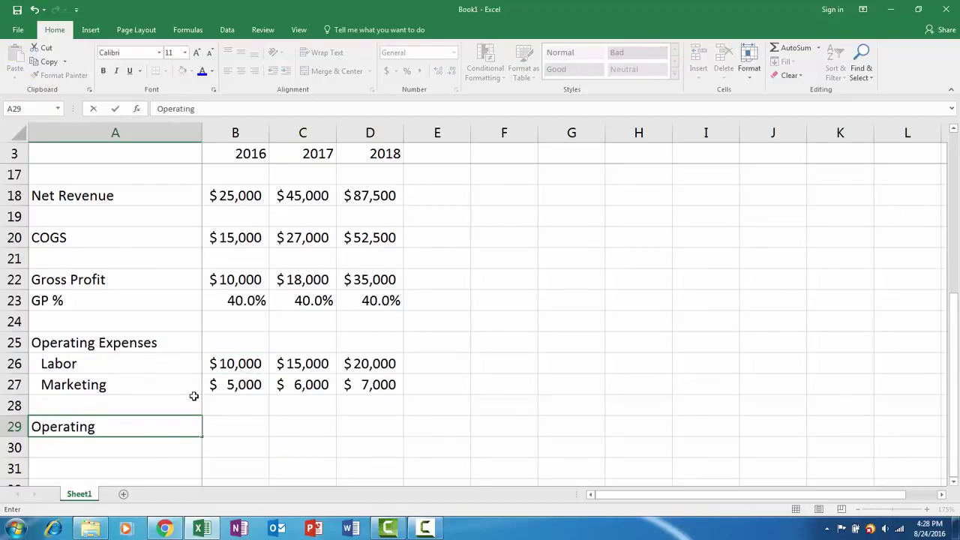
{"action": "type", "text": " Income"}
{"action": "key", "text": "Return"}
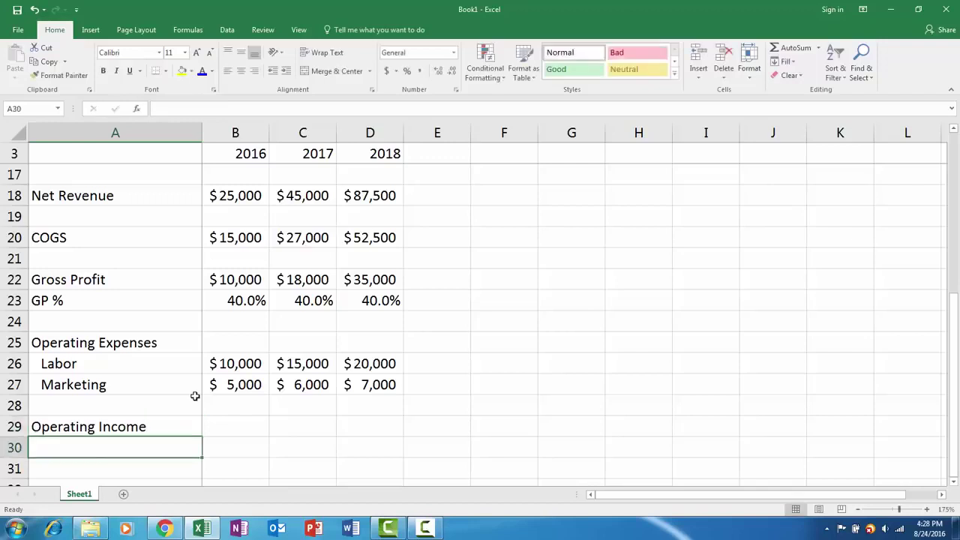
{"action": "key", "text": "Up"}
{"action": "key", "text": "Up"}
{"action": "key", "text": "Right"}
{"action": "key", "text": "Down"}
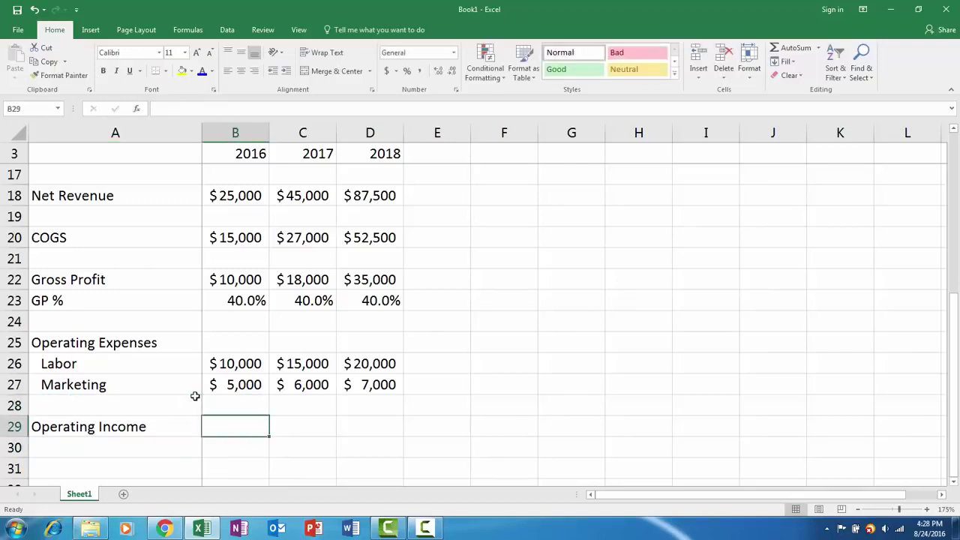
{"action": "key", "text": "Up"}
{"action": "key", "text": "Up"}
{"action": "key", "text": "shift+space"}
{"action": "key", "text": "alt"}
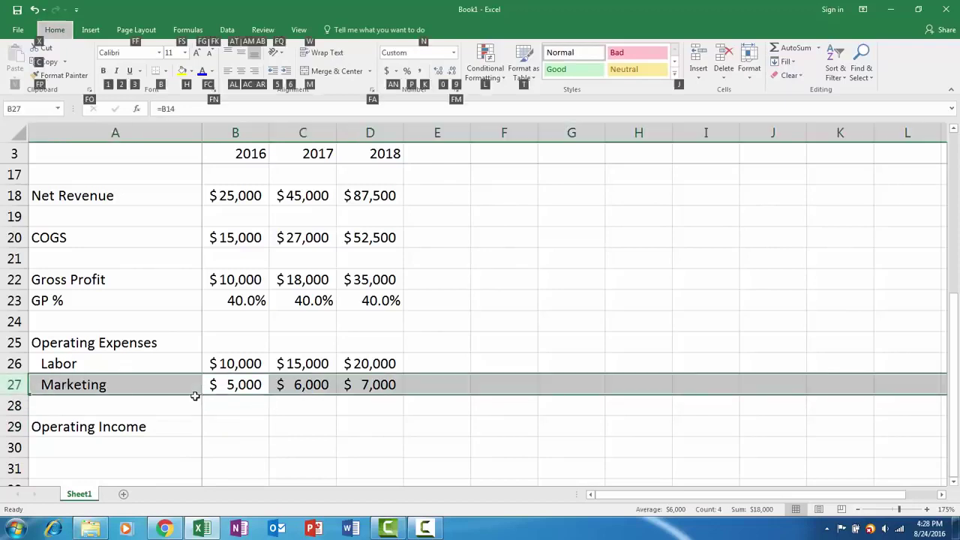
{"action": "key", "text": "i"}
{"action": "key", "text": "r"}
{"action": "key", "text": "Down"}
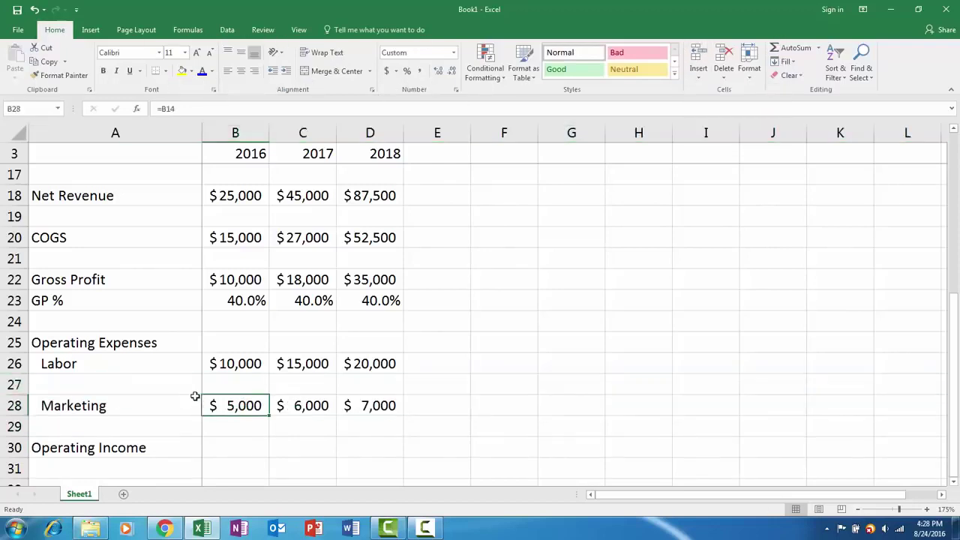
{"action": "key", "text": "ctrl+z"}
Step: Insert a blank row at row 28, directly below the Marketing expense line
{"action": "key", "text": "shift+space"}
{"action": "key", "text": "alt"}
{"action": "key", "text": "i"}
{"action": "key", "text": "r"}
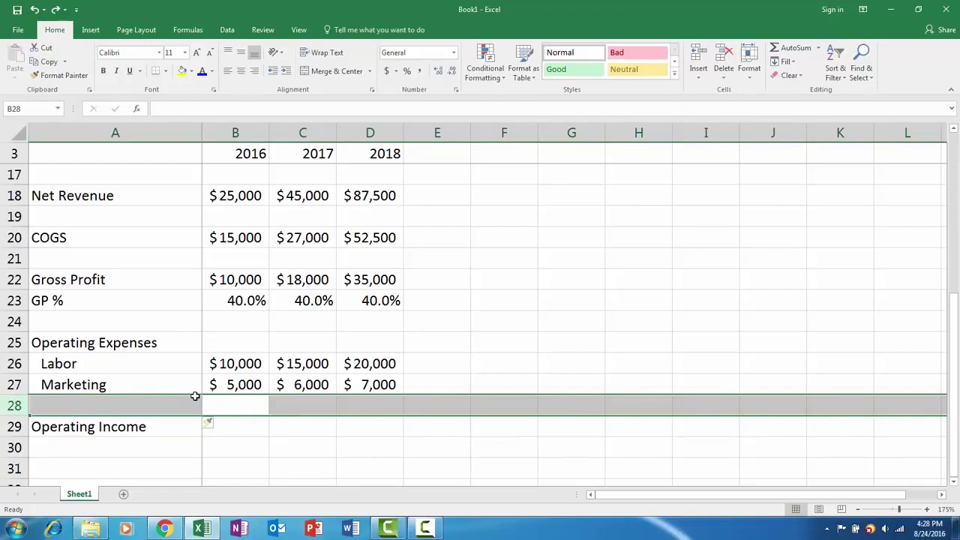
Step: Enter the label Total in A28 and remove its indent
{"action": "left_click", "coordinate": [195, 396]}
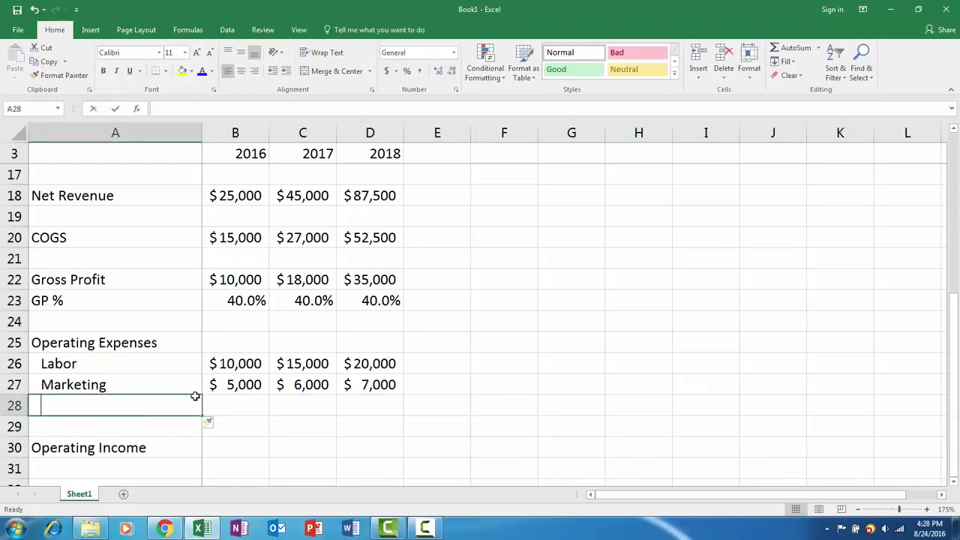
{"action": "type", "text": "Total"}
{"action": "key", "text": "Return"}
{"action": "key", "text": "Up"}
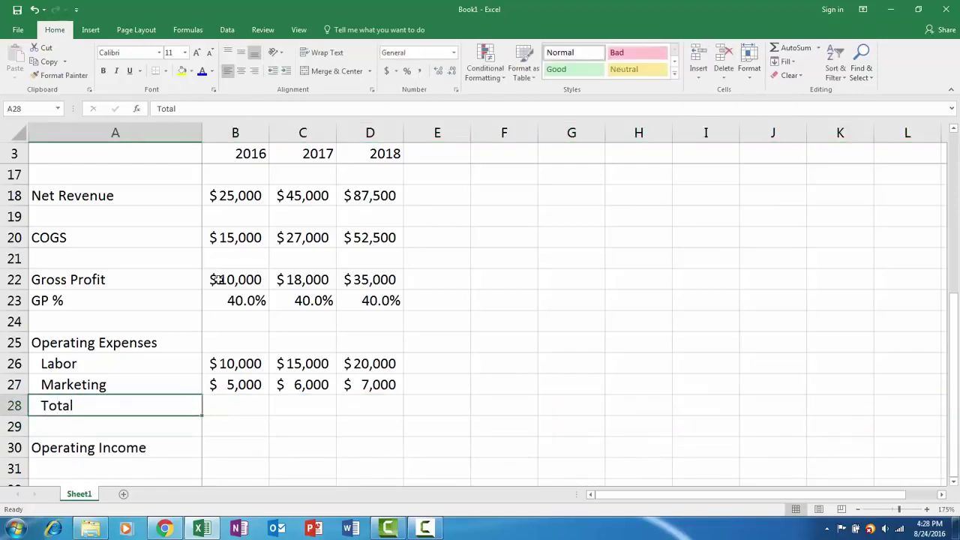
{"action": "left_click", "coordinate": [272, 70]}
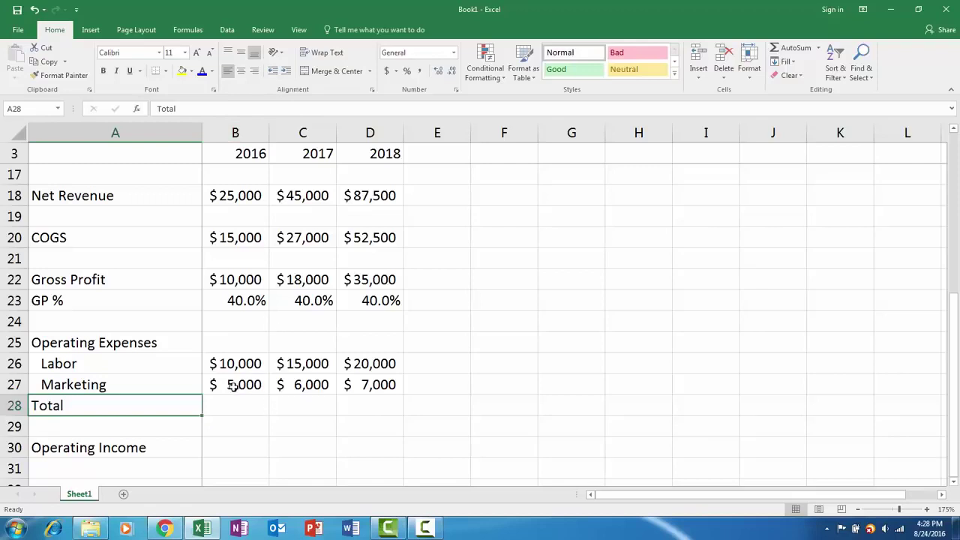
Step: Add a bottom border to the Marketing values in B27:D27
{"action": "left_click_drag", "start_coordinate": [233, 386], "coordinate": [388, 385]}
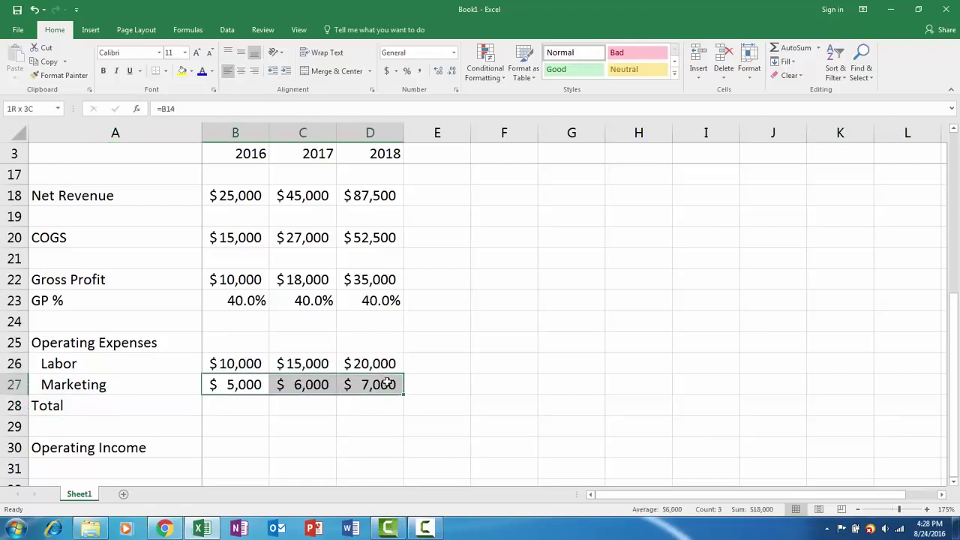
{"action": "left_click", "coordinate": [166, 71]}
{"action": "left_click", "coordinate": [191, 97]}
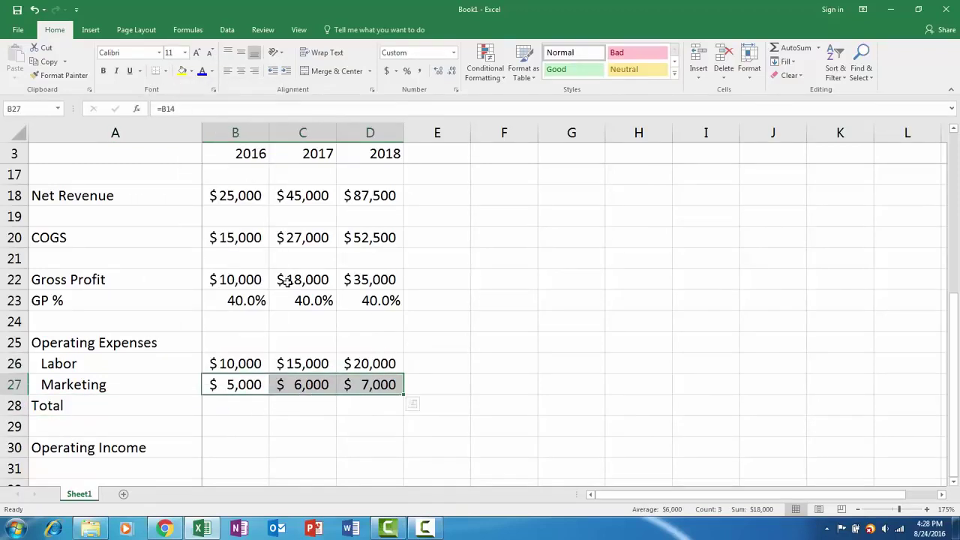
Step: Total the 2016 operating expenses in B28 with the formula =SUM(B26:B27)
{"action": "key", "text": "Down"}
{"action": "type", "text": "=sum("}
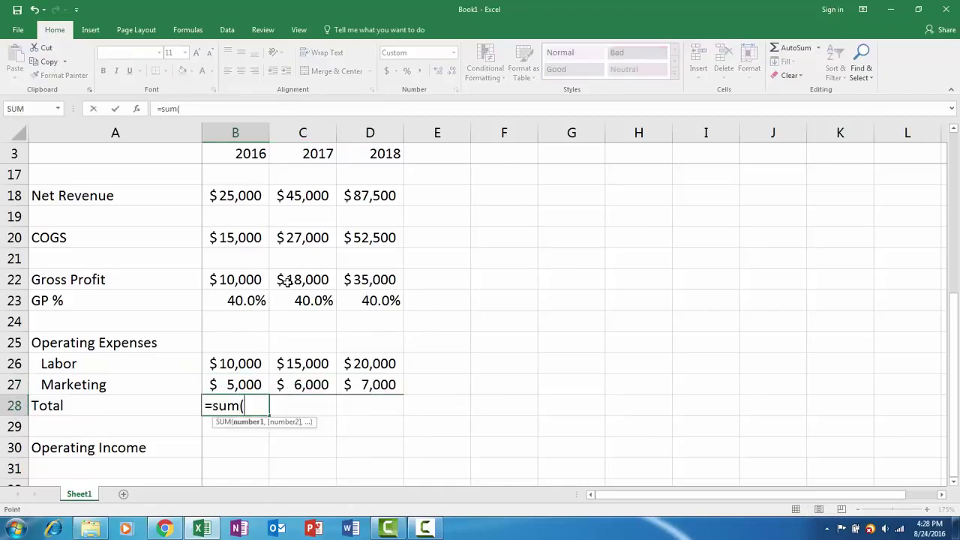
{"action": "key", "text": "Up"}
{"action": "key", "text": "Up"}
{"action": "key", "text": "Down"}
{"action": "key", "text": "shift+Up"}
{"action": "key", "text": "Return"}
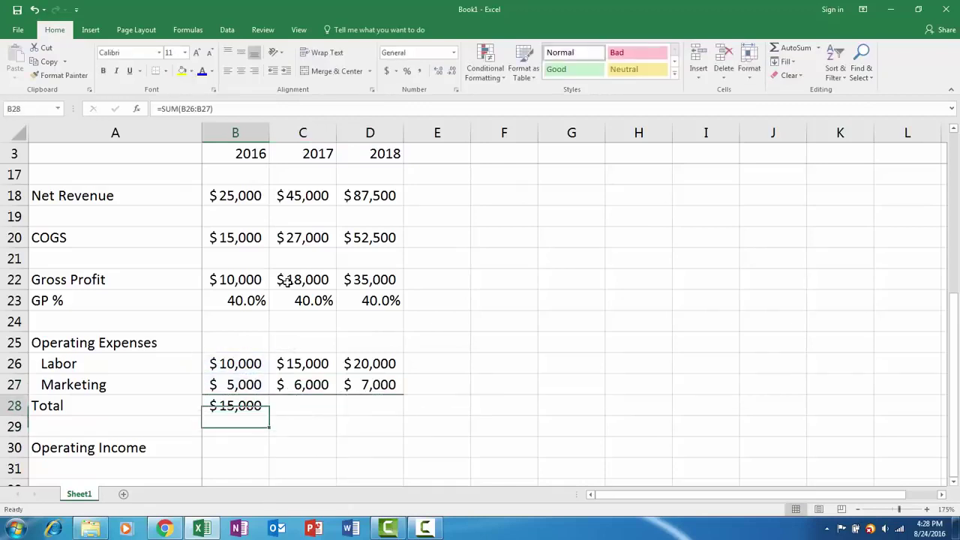
Step: Copy the operating expense total in B28 across to C28:D28
{"action": "key", "text": "Up"}
{"action": "key", "text": "ctrl+c"}
{"action": "key", "text": "shift+Right"}
{"action": "key", "text": "shift+Right"}
{"action": "key", "text": "ctrl+v"}
Step: Calculate the 2016 Operating Income in B30 as gross profit less total operating expenses with =B22-B28
{"action": "key", "text": "Down"}
{"action": "key", "text": "Down"}
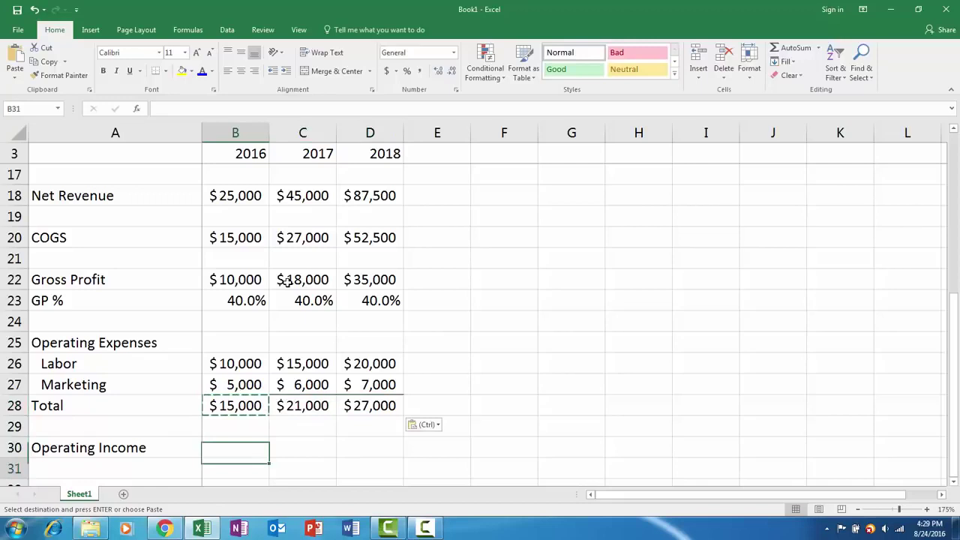
{"action": "type", "text": "="}
{"action": "key", "text": "Up"}
{"action": "key", "text": "Up"}
{"action": "key", "text": "Up"}
{"action": "key", "text": "Up"}
{"action": "key", "text": "Up"}
{"action": "key", "text": "Up"}
{"action": "key", "text": "Up"}
{"action": "key", "text": "Up"}
{"action": "key", "text": "Up"}
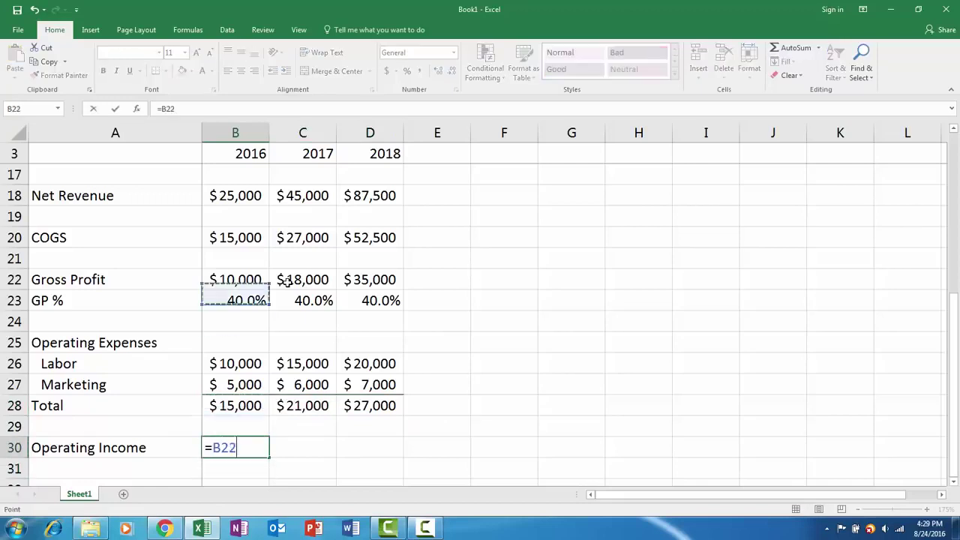
{"action": "key", "text": "Down"}
{"action": "type", "text": "-"}
{"action": "key", "text": "Up"}
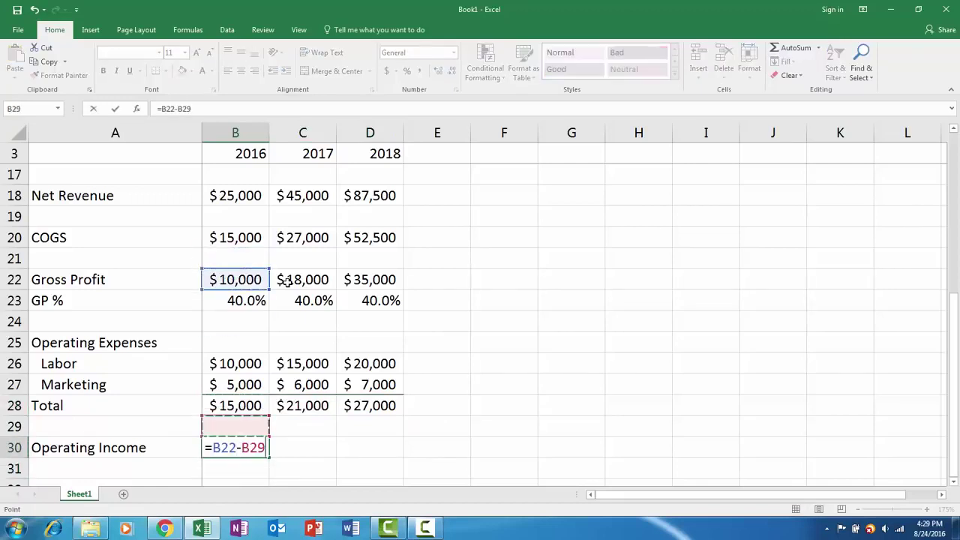
{"action": "key", "text": "Up"}
{"action": "key", "text": "ctrl+Return"}
Step: Copy the Operating Income formula in B30 across to C30:D30 and check the result for each year
{"action": "key", "text": "ctrl+c"}
{"action": "key", "text": "shift+Right"}
{"action": "key", "text": "shift+Right"}
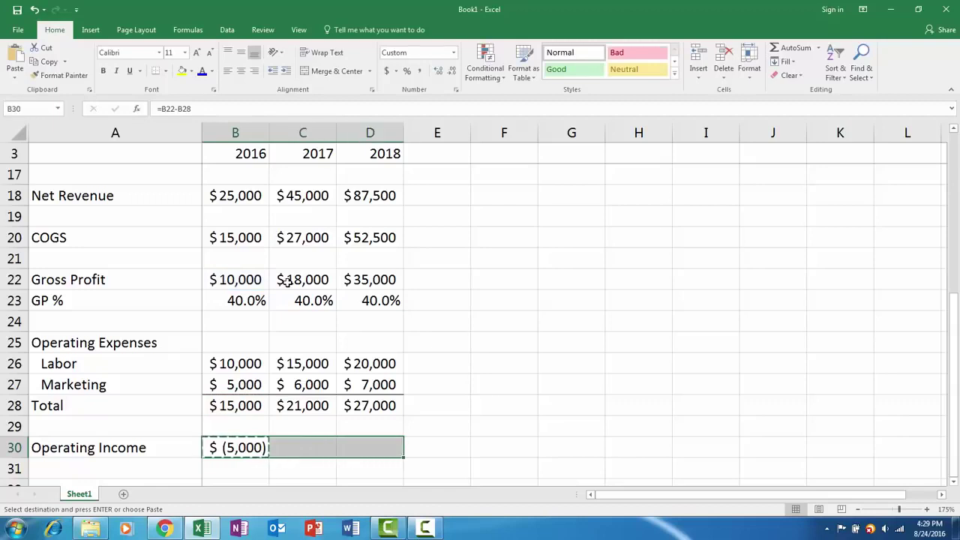
{"action": "key", "text": "ctrl+v"}
{"action": "key", "text": "Right"}
{"action": "key", "text": "Right"}
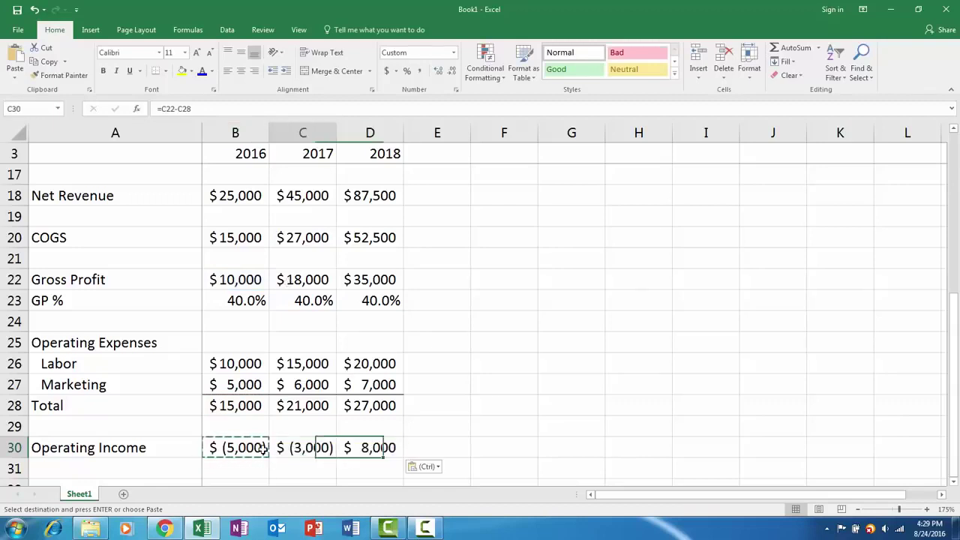
{"action": "key", "text": "Left"}
{"action": "key", "text": "Left"}
{"action": "key", "text": "Escape"}
{"action": "left_click", "coordinate": [375, 447]}
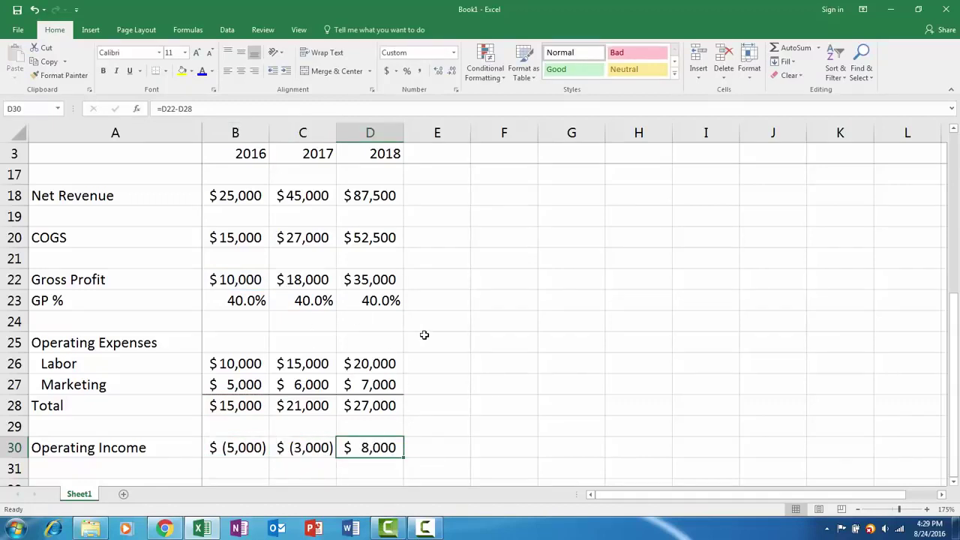
Step: Enter the label Operating Margin % in A31 below Operating Income
{"action": "scroll", "coordinate": [410, 333], "scroll_direction": "down", "scroll_amount": 1}
{"action": "left_click", "coordinate": [137, 404]}
{"action": "left_click", "coordinate": [138, 238]}
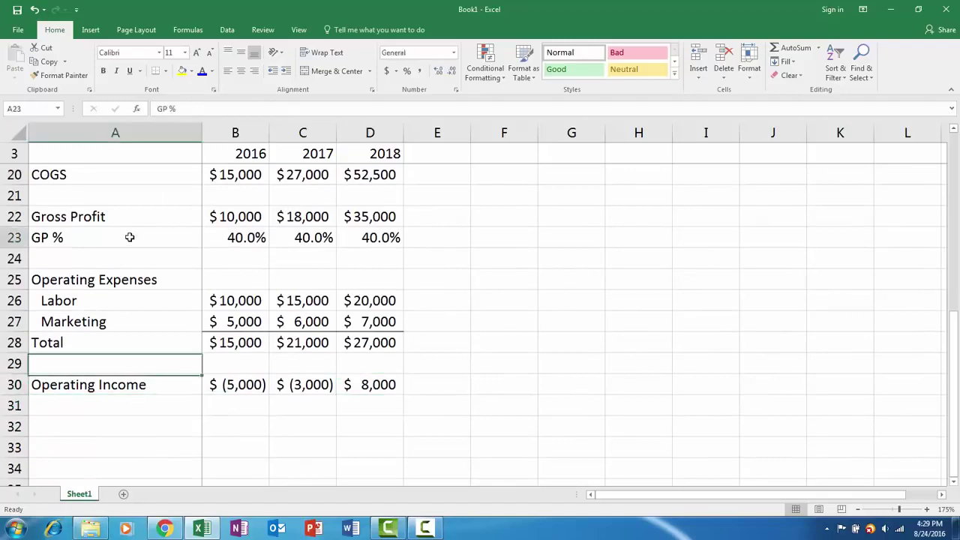
{"action": "left_click", "coordinate": [112, 414]}
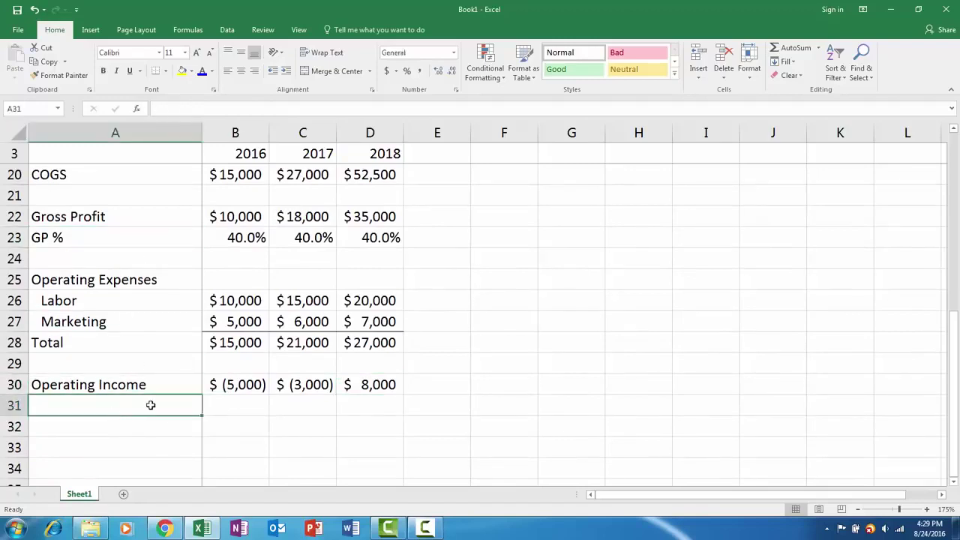
{"action": "type", "text": "Ope"}
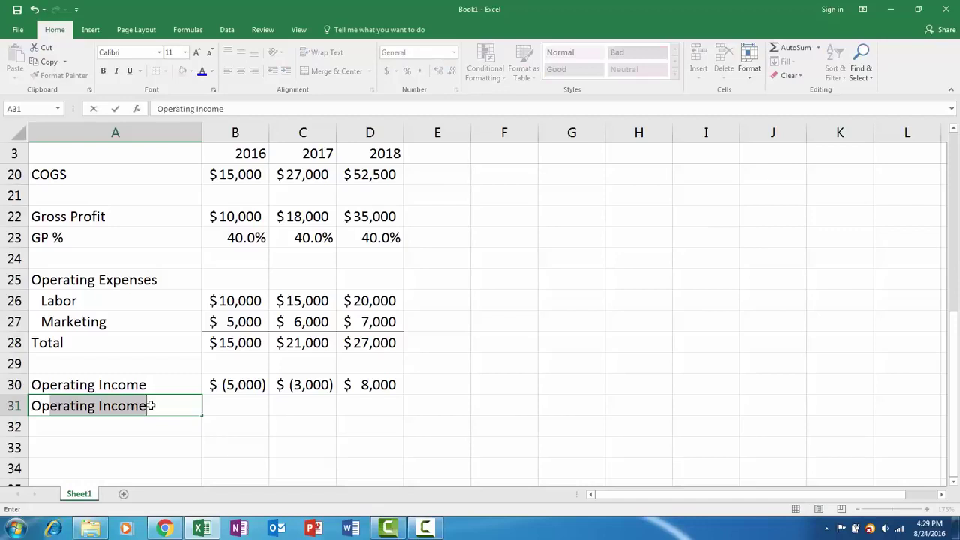
{"action": "type", "text": "rating Mar"}
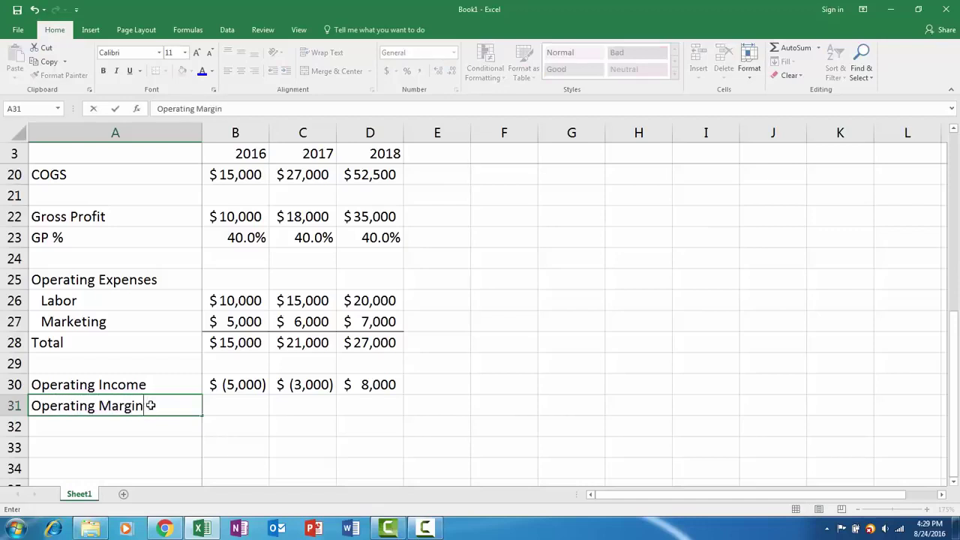
{"action": "type", "text": "gin"}
{"action": "key", "text": "Return"}
{"action": "left_click", "coordinate": [150, 405]}
{"action": "double_click", "coordinate": [150, 405]}
{"action": "type", "text": "%"}
{"action": "key", "text": "Return"}
Step: Italicize the entire Operating Margin % row, row 31
{"action": "left_click", "coordinate": [152, 405]}
{"action": "key", "text": "shift+space"}
{"action": "key", "text": "ctrl+i"}
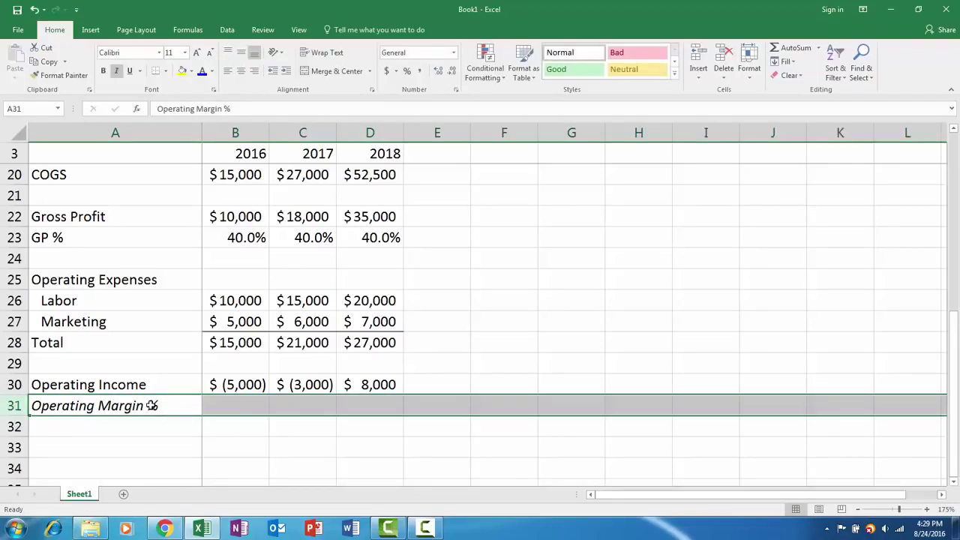
Step: Calculate the 2016 Operating Margin % in B31 as operating income divided by net revenue with =B30/B18
{"action": "key", "text": "Right"}
{"action": "type", "text": "="}
{"action": "key", "text": "Up"}
{"action": "type", "text": "/"}
{"action": "key", "text": "Up"}
{"action": "key", "text": "Up"}
{"action": "key", "text": "Up"}
{"action": "key", "text": "Up"}
{"action": "key", "text": "Up"}
{"action": "key", "text": "Up"}
{"action": "key", "text": "Up"}
{"action": "key", "text": "Up"}
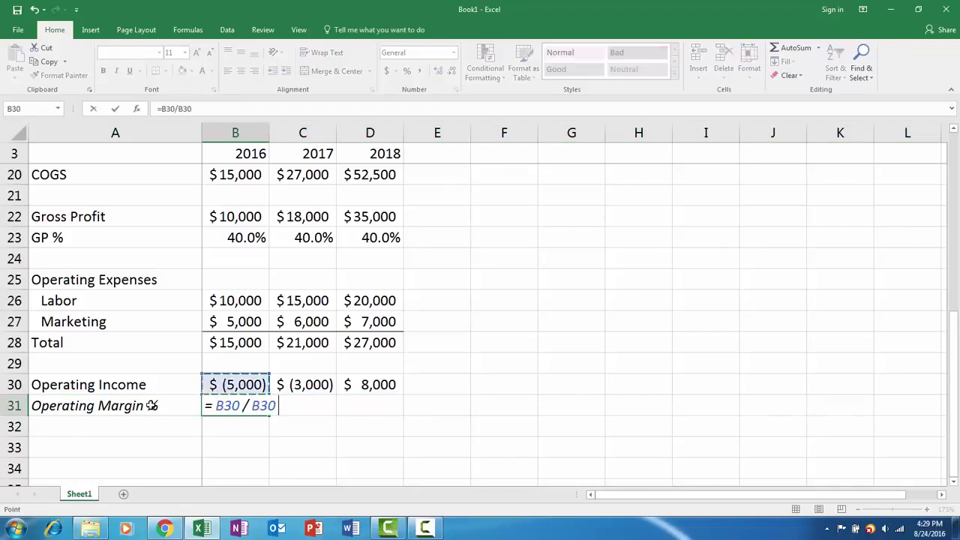
{"action": "key", "text": "Up"}
{"action": "key", "text": "Up"}
{"action": "key", "text": "Up"}
{"action": "key", "text": "Up"}
{"action": "key", "text": "Up"}
{"action": "key", "text": "Up"}
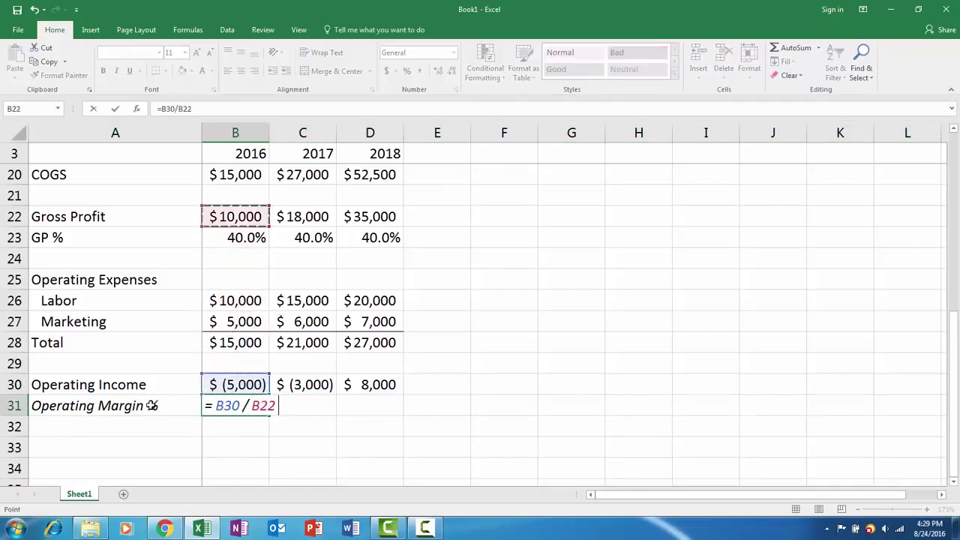
{"action": "key", "text": "Down"}
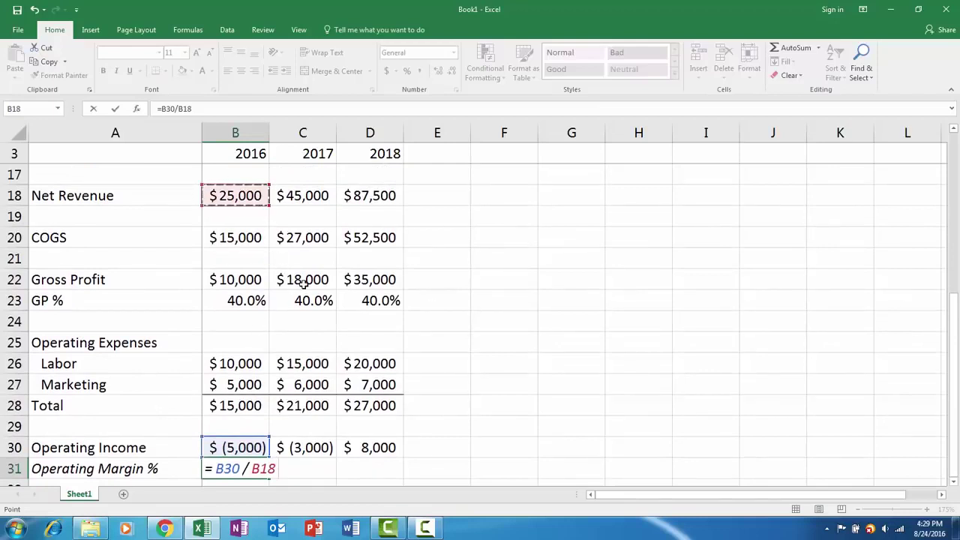
{"action": "key", "text": "ctrl+Return"}
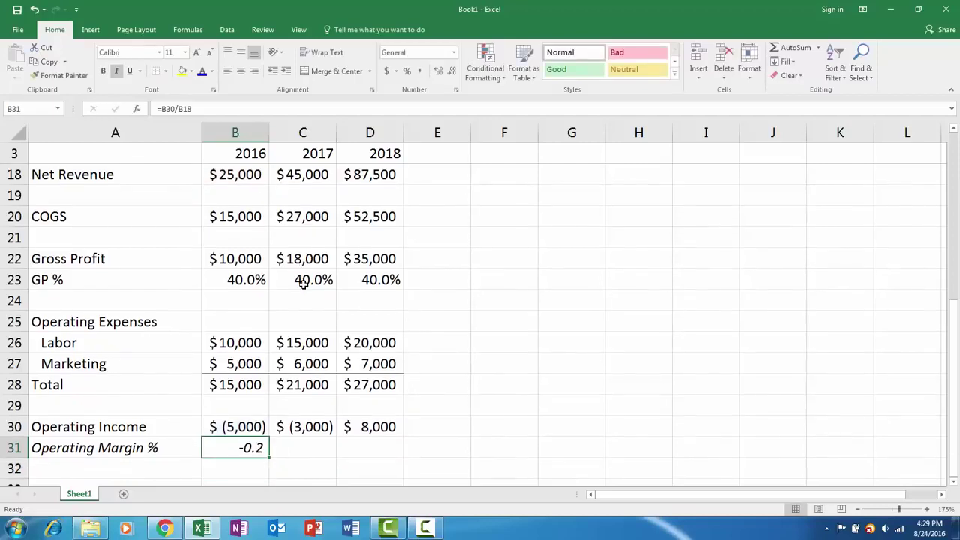
Step: Format the 2016 Operating Margin % in B31 as a percentage and copy it across to C31:D31
{"action": "key", "text": "alt+h"}
{"action": "key", "text": "p"}
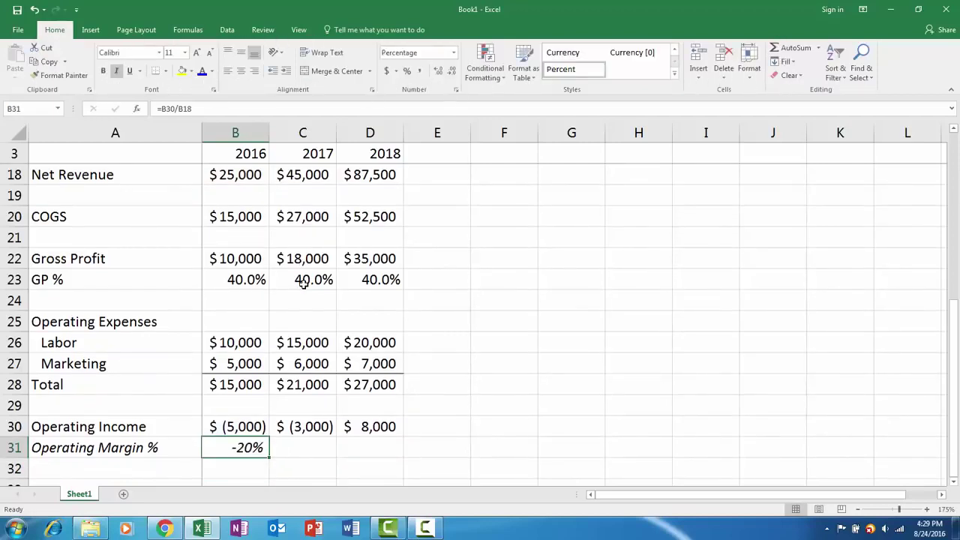
{"action": "key", "text": "ctrl+c"}
{"action": "key", "text": "shift+Right"}
{"action": "key", "text": "shift+Right"}
{"action": "key", "text": "ctrl+v"}
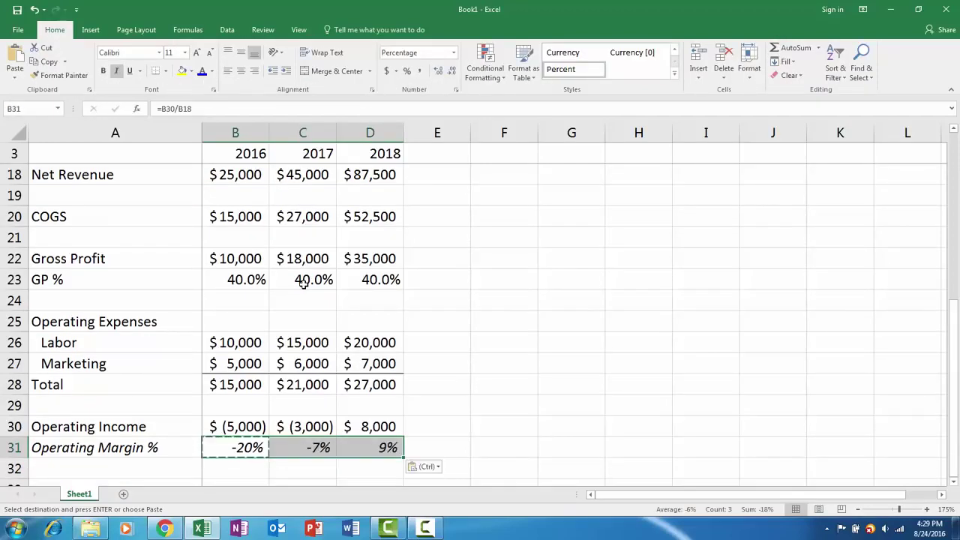
{"action": "key", "text": "Down"}
{"action": "key", "text": "Up"}
{"action": "key", "text": "Up"}
{"action": "key", "text": "Escape"}
Step: Check the Operating Margin % formulas in row 31 against the operating income in the row above
{"action": "key", "text": "Down"}
{"action": "key", "text": "Right"}
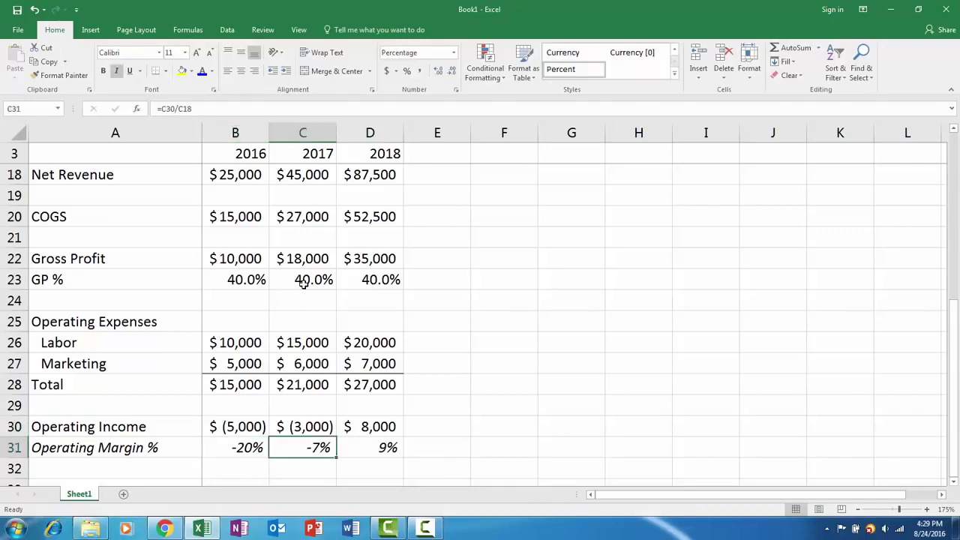
{"action": "key", "text": "Right"}
{"action": "key", "text": "Left"}
{"action": "scroll", "coordinate": [235, 372], "scroll_direction": "down", "scroll_amount": 1}
{"action": "left_click", "coordinate": [235, 367]}
{"action": "left_click", "coordinate": [236, 385]}
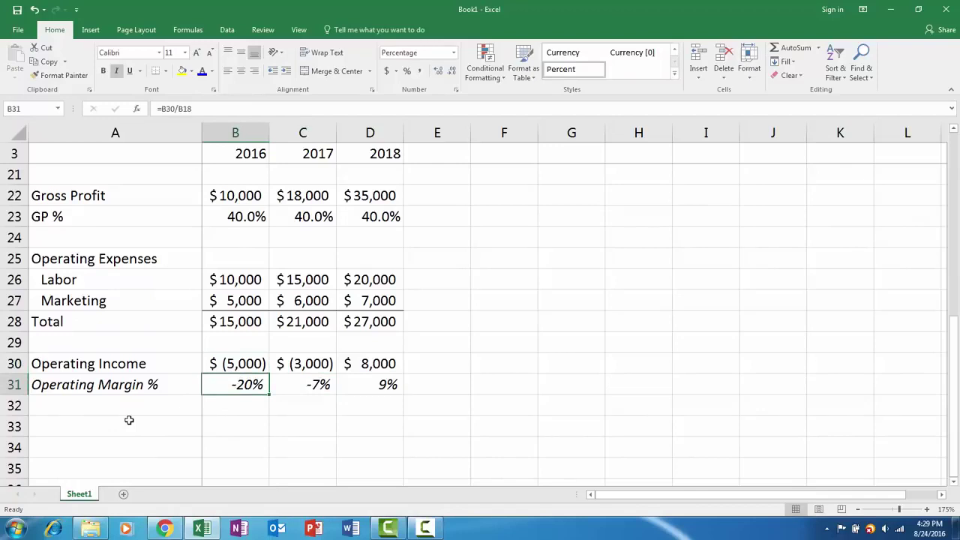
Step: Enter the label Tax in A33, below the Operating Margin % row
{"action": "left_click", "coordinate": [138, 421]}
{"action": "type", "text": "Tax"}
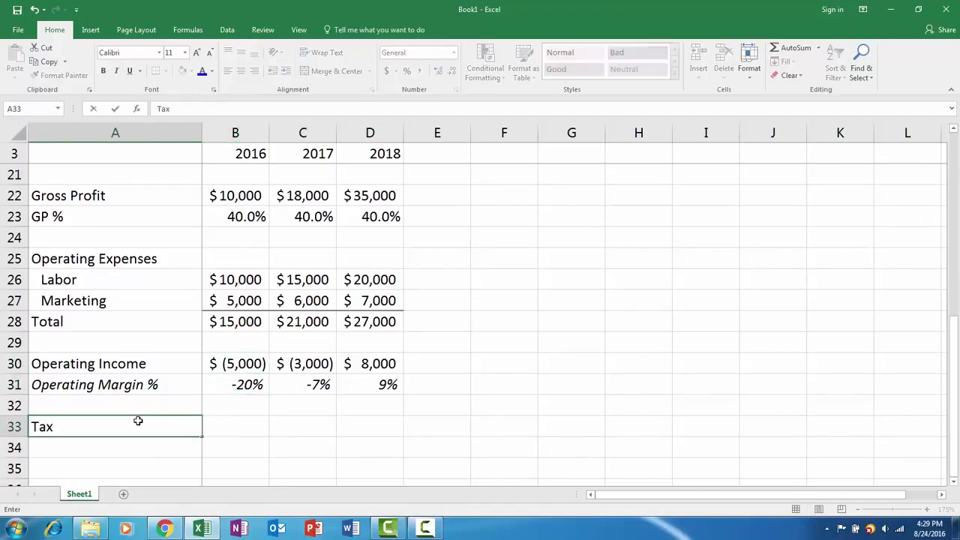
{"action": "left_click", "coordinate": [238, 429]}
Step: Make the Assumptions heading in A4 bold
{"action": "scroll", "coordinate": [235, 388], "scroll_direction": "up", "scroll_amount": 4}
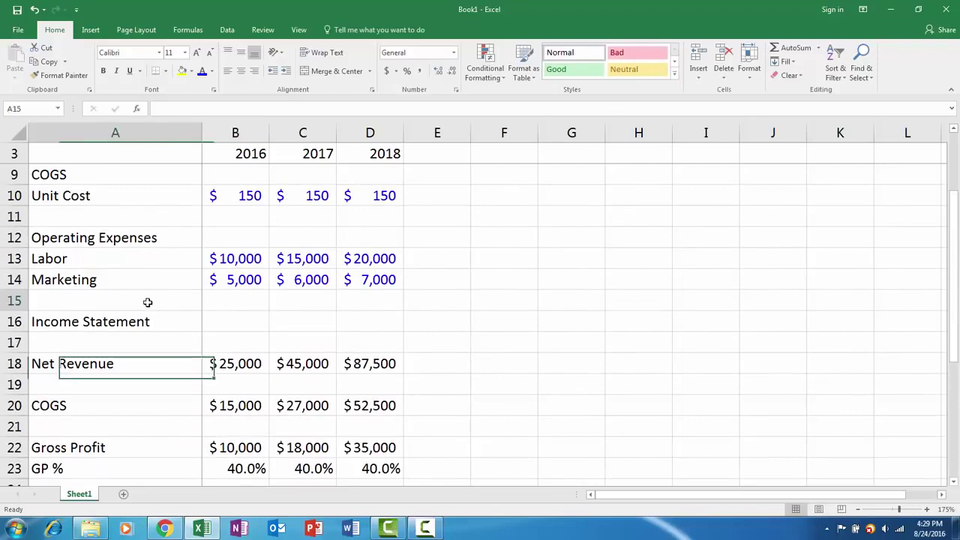
{"action": "left_click", "coordinate": [145, 302]}
{"action": "scroll", "coordinate": [120, 323], "scroll_direction": "up", "scroll_amount": 2}
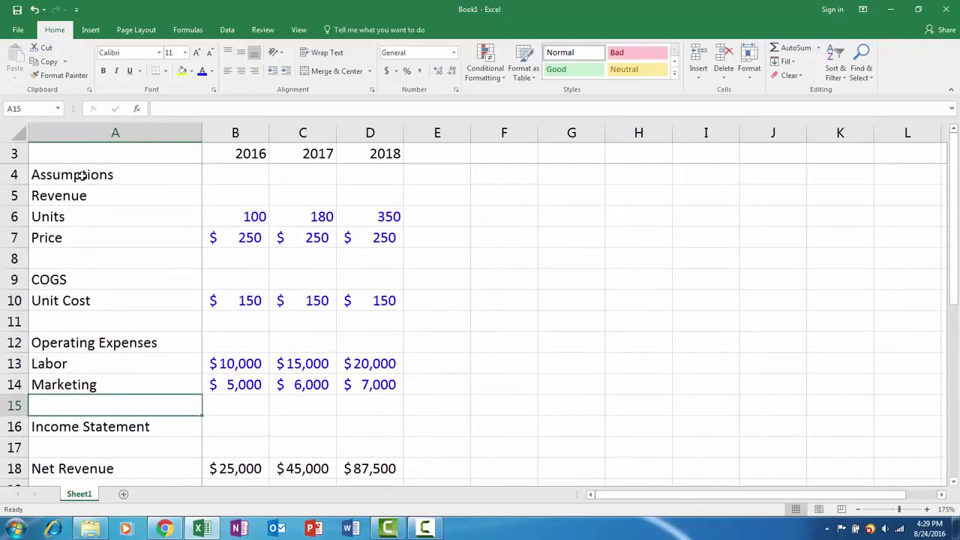
{"action": "left_click", "coordinate": [81, 175]}
{"action": "key", "text": "ctrl+b"}
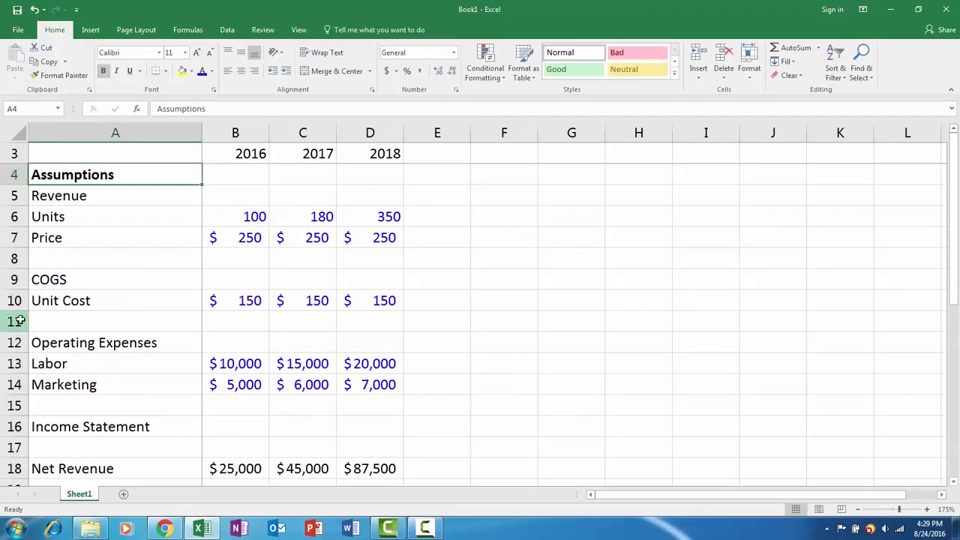
Step: Insert two blank rows at row 15, between the Marketing assumption and the Income Statement heading
{"action": "left_click", "coordinate": [17, 321]}
{"action": "left_click", "coordinate": [16, 405]}
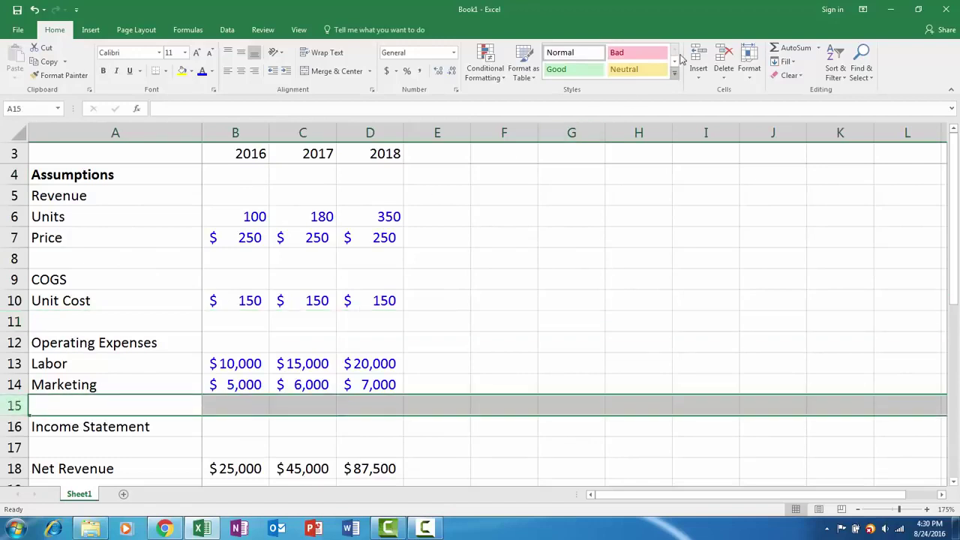
{"action": "left_click", "coordinate": [699, 56]}
{"action": "left_click", "coordinate": [698, 57]}
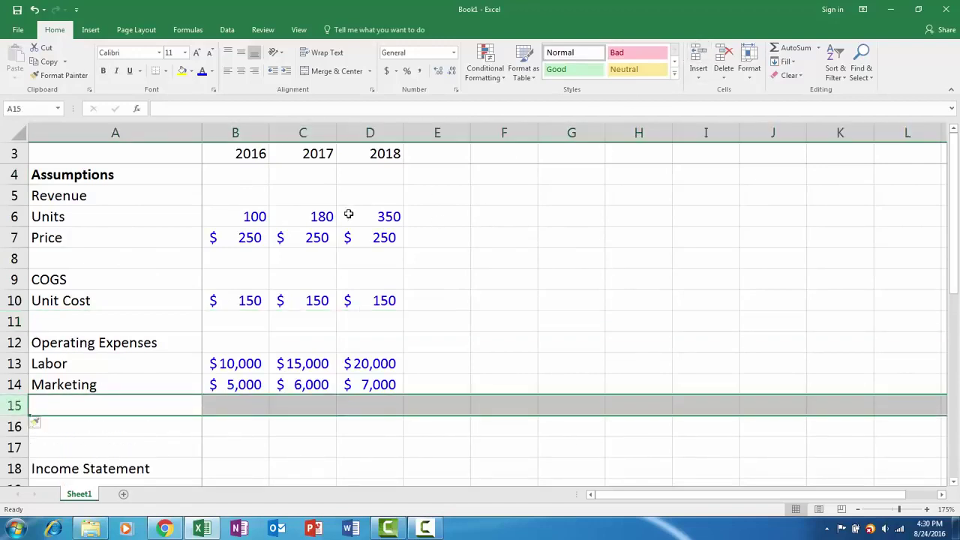
Step: Make the Income Statement heading in A18 bold and enter the label Tax in A16 of the assumptions
{"action": "scroll", "coordinate": [144, 418], "scroll_direction": "down", "scroll_amount": 1}
{"action": "left_click", "coordinate": [128, 405]}
{"action": "left_click", "coordinate": [114, 364]}
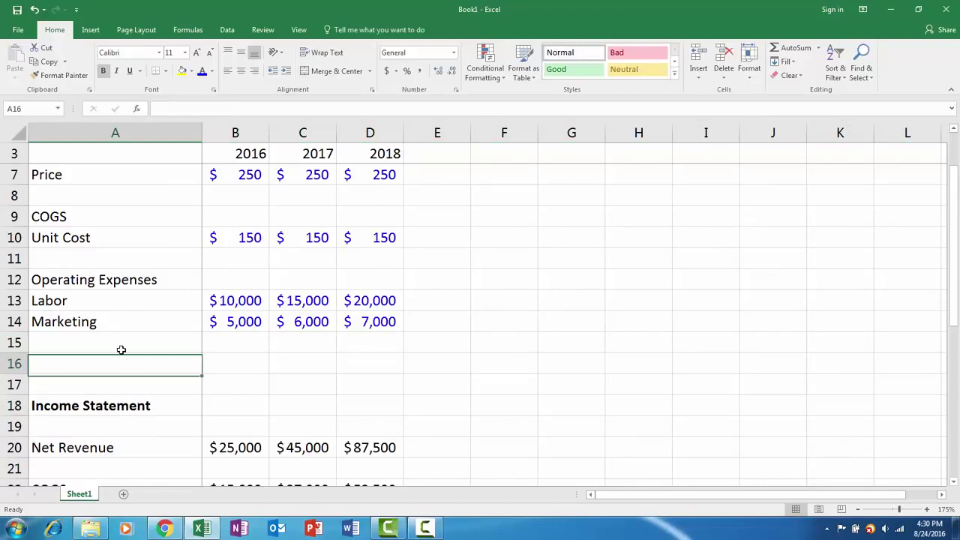
{"action": "type", "text": "T"}
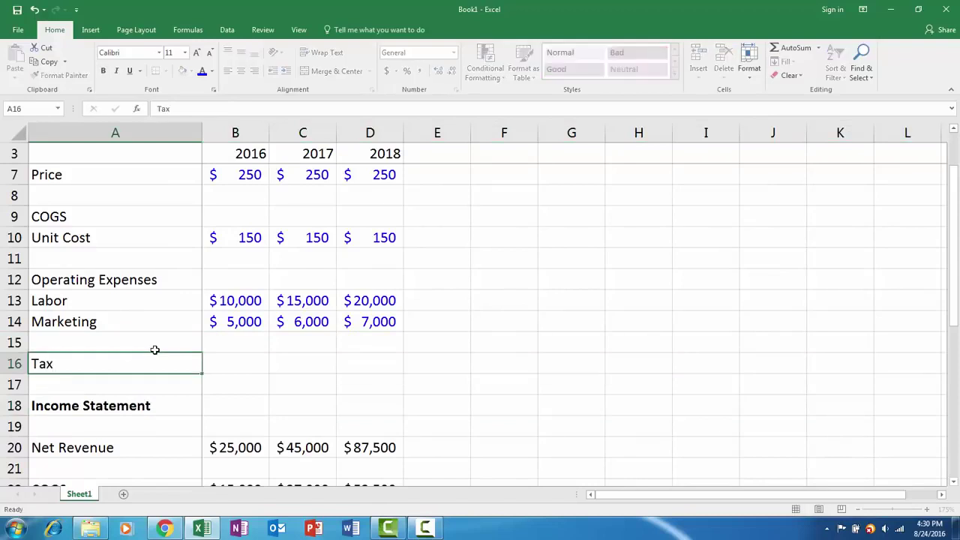
{"action": "type", "text": "ax"}
{"action": "key", "text": "Tab"}
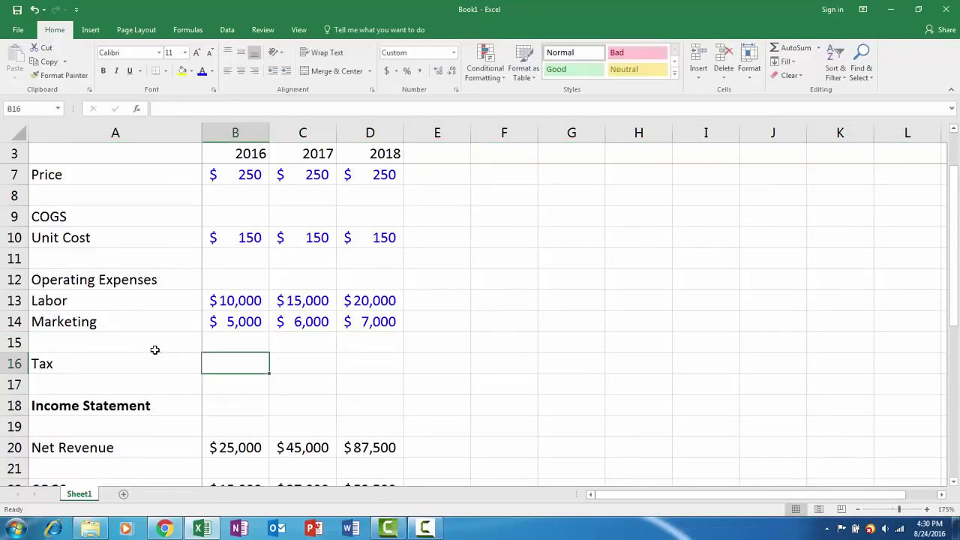
Step: Set the 2016 tax rate in B16 to 40%, formatted as a percentage, and copy it to C16:D16
{"action": "type", "text": "40"}
{"action": "key", "text": "Return"}
{"action": "key", "text": "Up"}
{"action": "left_click", "coordinate": [406, 71]}
{"action": "key", "text": "ctrl+c"}
{"action": "key", "text": "shift+Right"}
{"action": "key", "text": "shift+Right"}
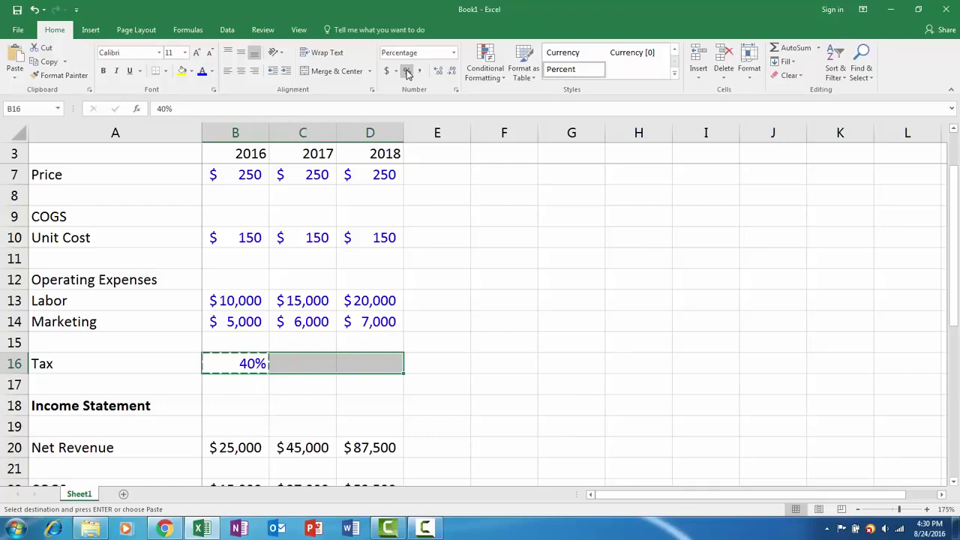
{"action": "key", "text": "ctrl+v"}
{"action": "key", "text": "Escape"}
{"action": "scroll", "coordinate": [416, 236], "scroll_direction": "down", "scroll_amount": 2}
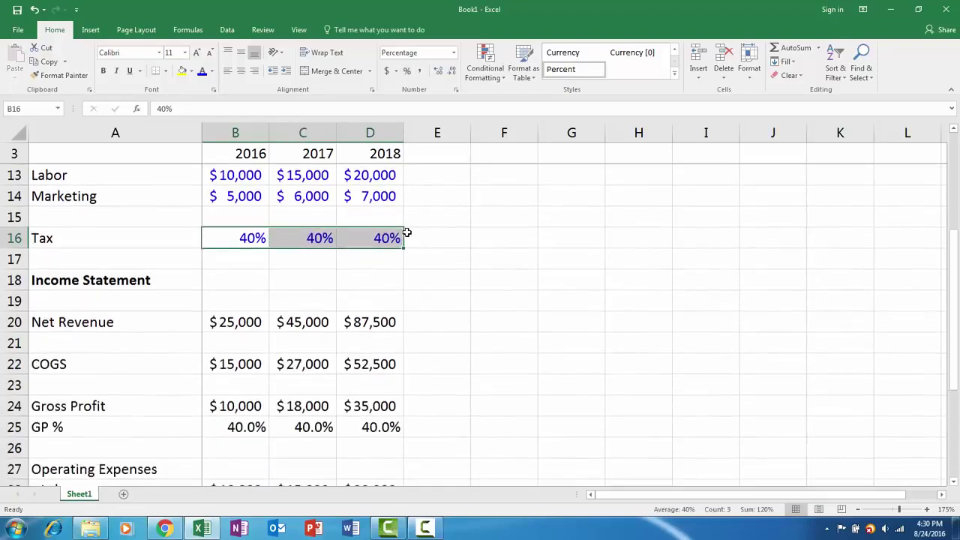
{"action": "scroll", "coordinate": [341, 235], "scroll_direction": "down", "scroll_amount": 4}
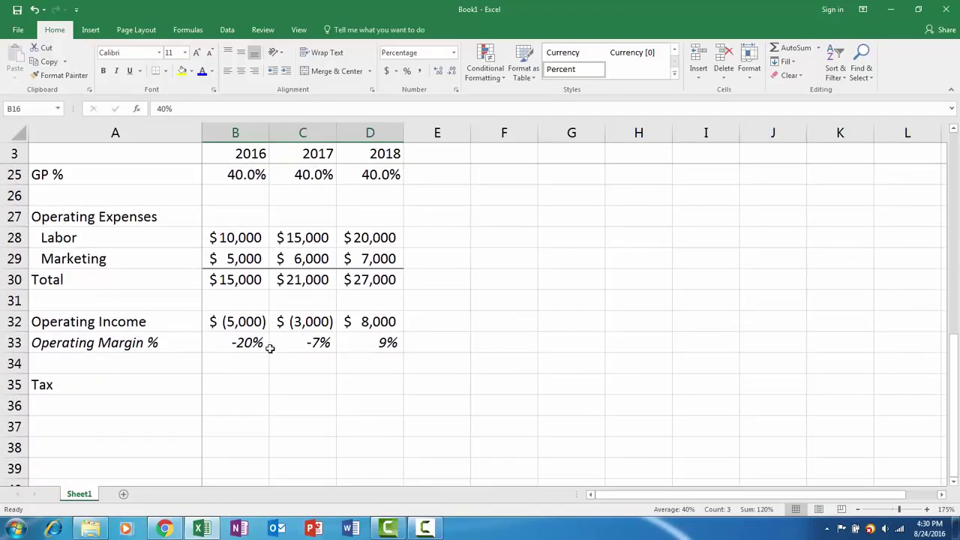
{"action": "left_click", "coordinate": [243, 386]}
{"action": "type", "text": "="}
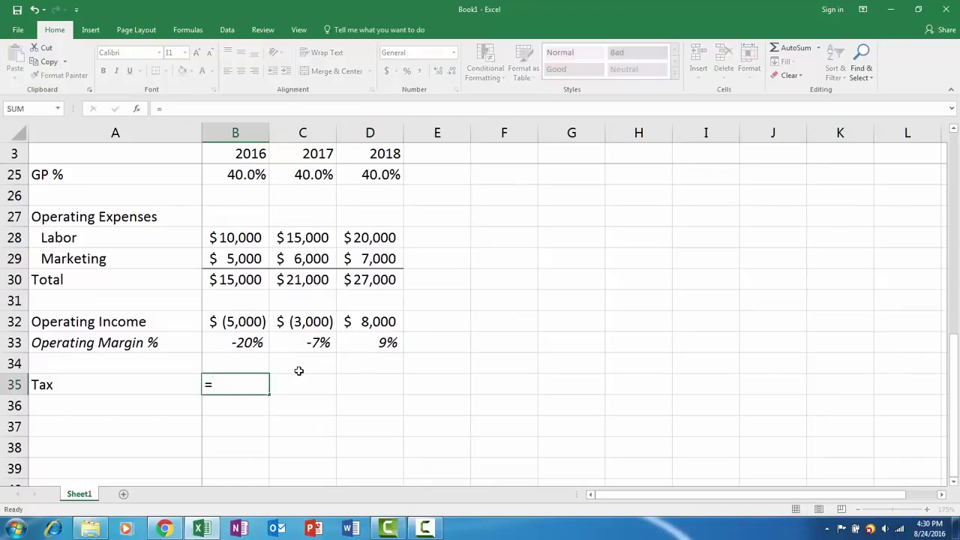
{"action": "key", "text": "Escape"}
{"action": "key", "text": "Up"}
{"action": "key", "text": "Up"}
{"action": "key", "text": "Up"}
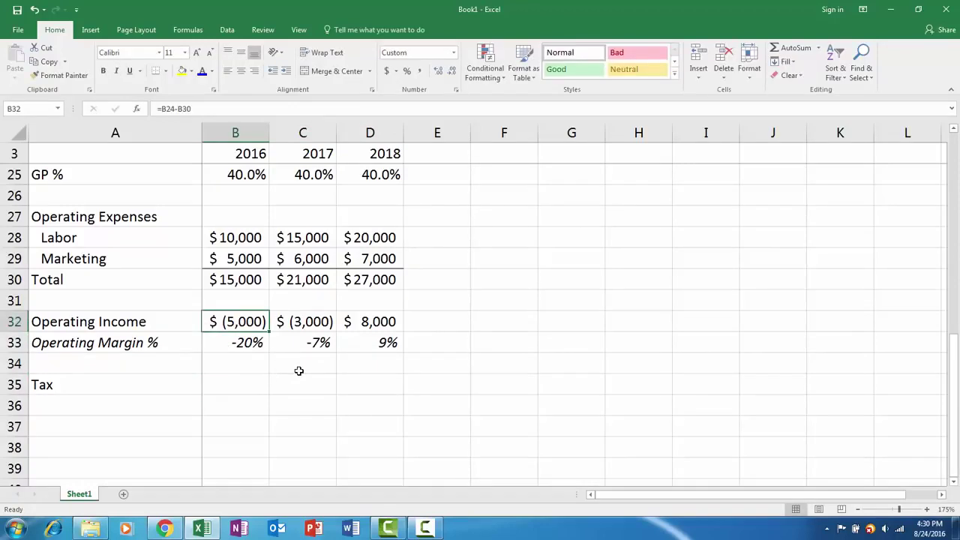
Step: Calculate the 2018 Tax in D35 as the tax rate times operating income with =D16*D32
{"action": "key", "text": "Down"}
{"action": "key", "text": "Down"}
{"action": "key", "text": "Right"}
{"action": "key", "text": "Right"}
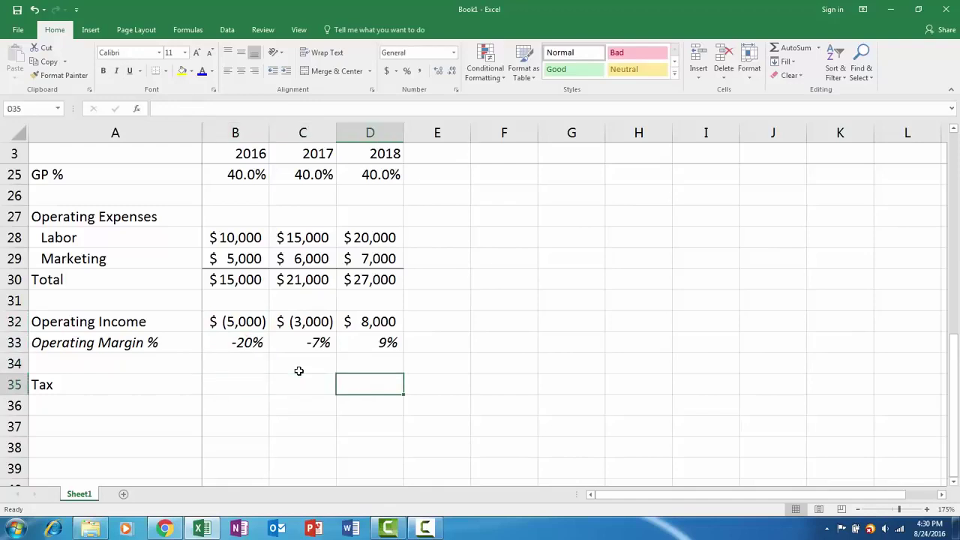
{"action": "type", "text": "="}
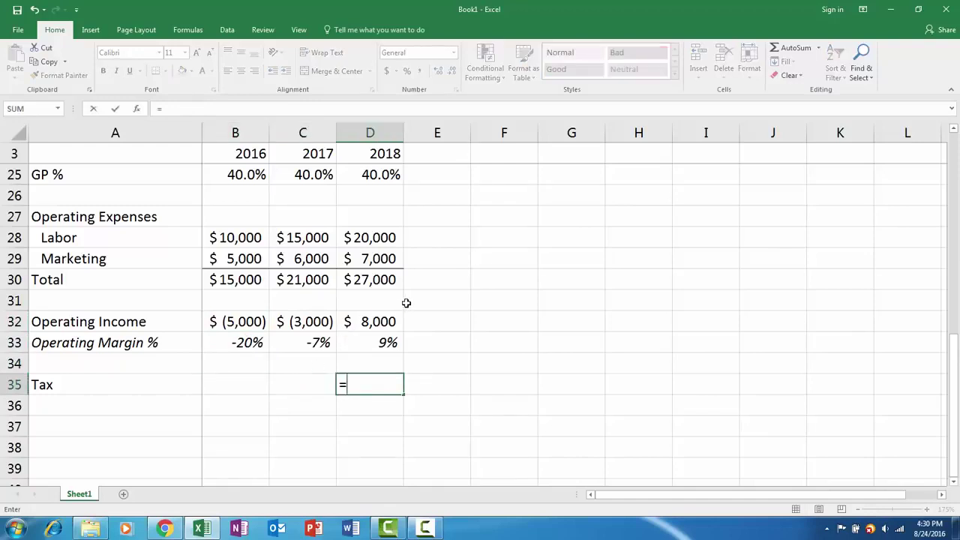
{"action": "scroll", "coordinate": [405, 302], "scroll_direction": "up", "scroll_amount": 2}
{"action": "scroll", "coordinate": [403, 301], "scroll_direction": "down", "scroll_amount": 2}
{"action": "scroll", "coordinate": [385, 324], "scroll_direction": "up", "scroll_amount": 5}
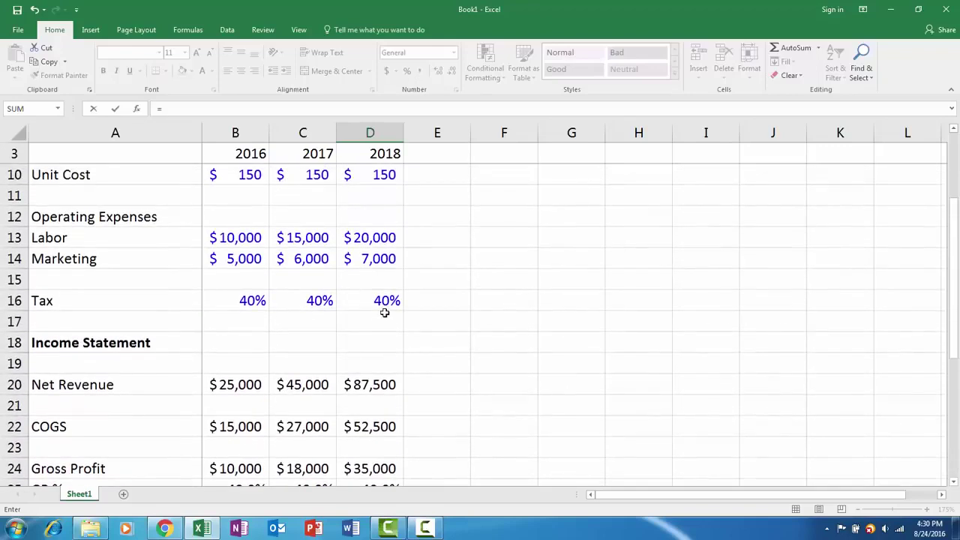
{"action": "left_click", "coordinate": [385, 301]}
{"action": "type", "text": "*"}
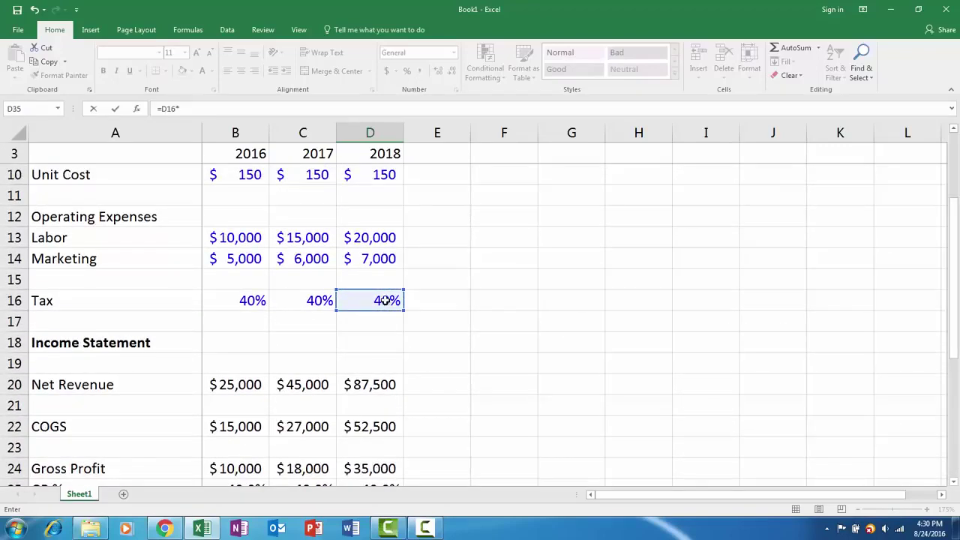
{"action": "scroll", "coordinate": [385, 300], "scroll_direction": "down", "scroll_amount": 4}
{"action": "left_click", "coordinate": [379, 385]}
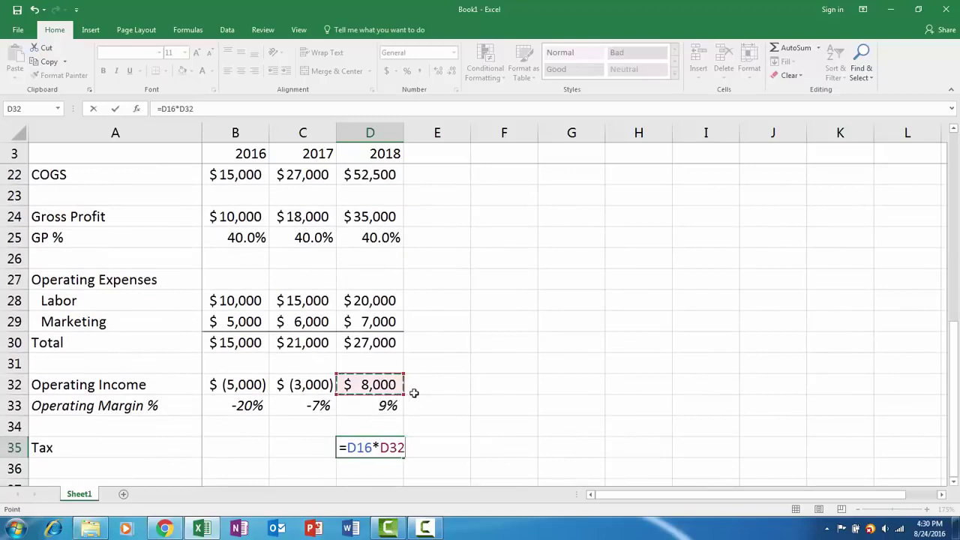
{"action": "key", "text": "Return"}
Step: Enter the label Net Income in A37, below the Tax row
{"action": "key", "text": "Down"}
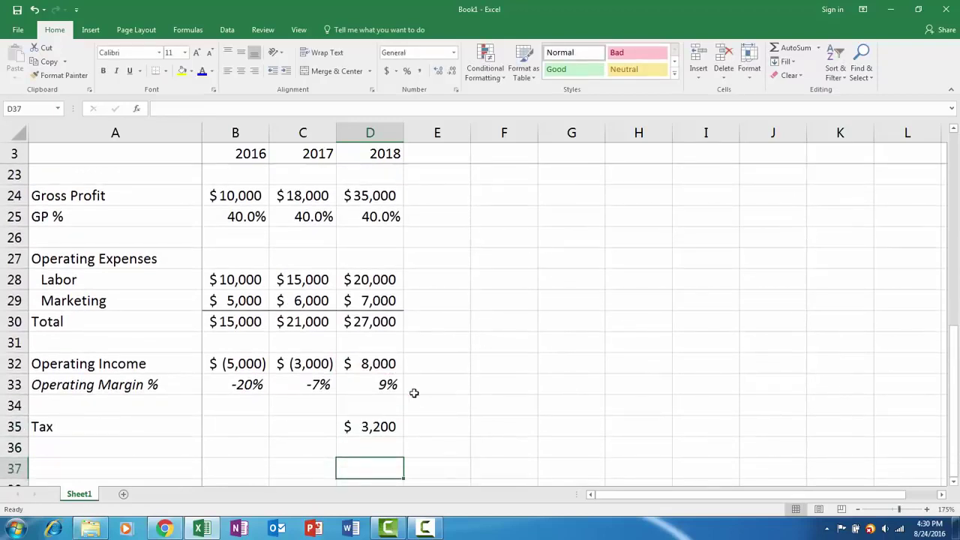
{"action": "key", "text": "Left"}
{"action": "key", "text": "Left"}
{"action": "key", "text": "Left"}
{"action": "type", "text": "Nety"}
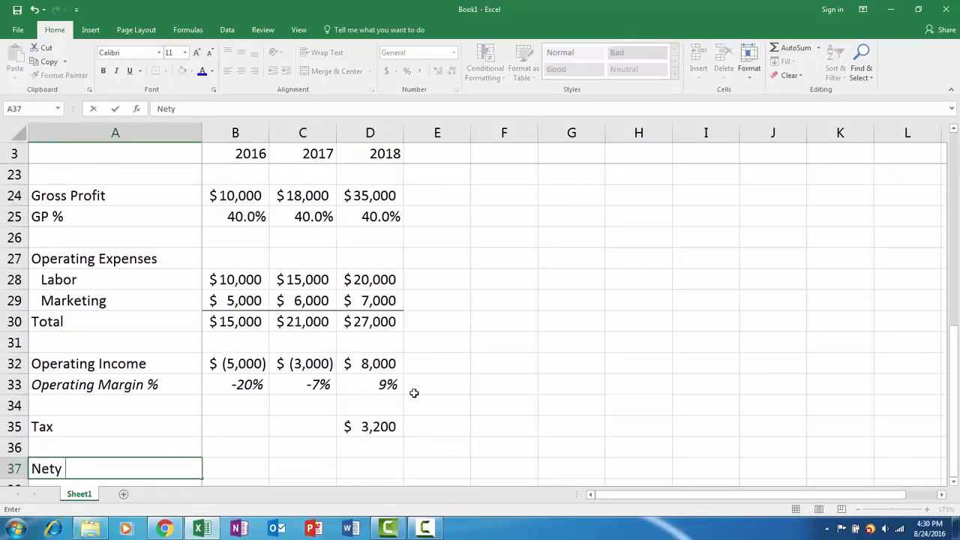
{"action": "key", "text": "BackSpace"}
{"action": "type", "text": " Income"}
{"action": "key", "text": "Return"}
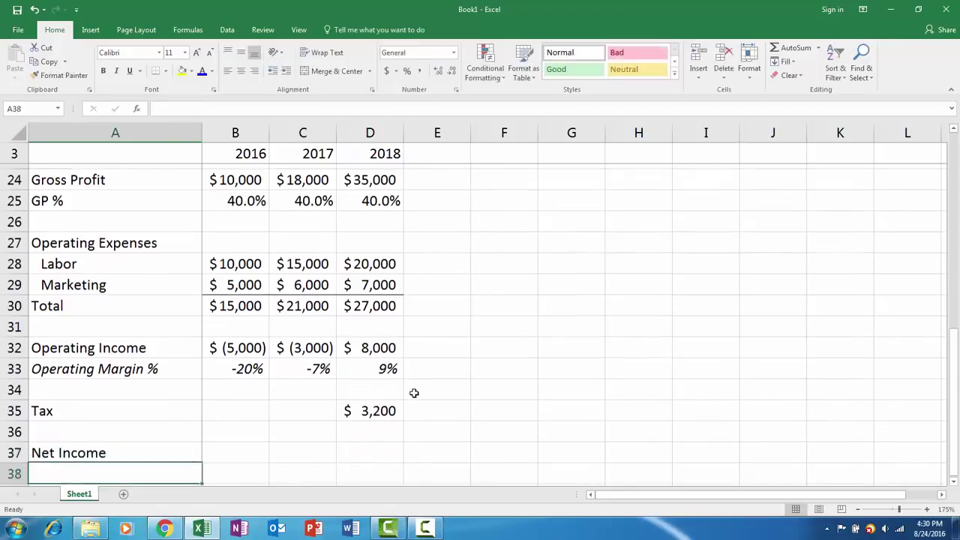
Step: Calculate the 2016 Net Income in B37 as operating income less tax with =B32-B35
{"action": "key", "text": "Up"}
{"action": "key", "text": "Right"}
{"action": "type", "text": "="}
{"action": "key", "text": "Up"}
{"action": "key", "text": "Up"}
{"action": "key", "text": "Up"}
{"action": "key", "text": "Up"}
{"action": "key", "text": "Up"}
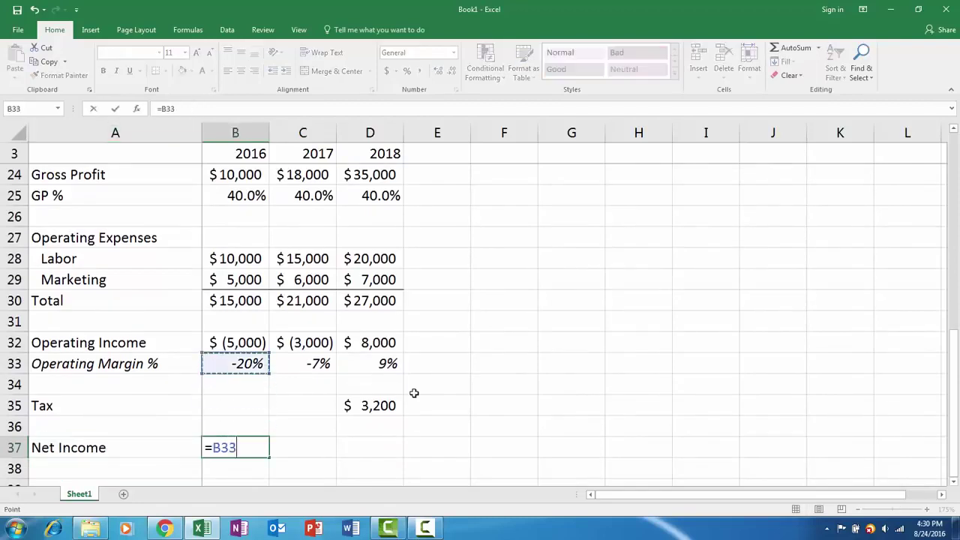
{"action": "type", "text": "-"}
{"action": "key", "text": "Up"}
{"action": "key", "text": "Up"}
{"action": "key", "text": "ctrl+Return"}
Step: Copy the Net Income formula in B37 across to C37:D37
{"action": "key", "text": "ctrl+c"}
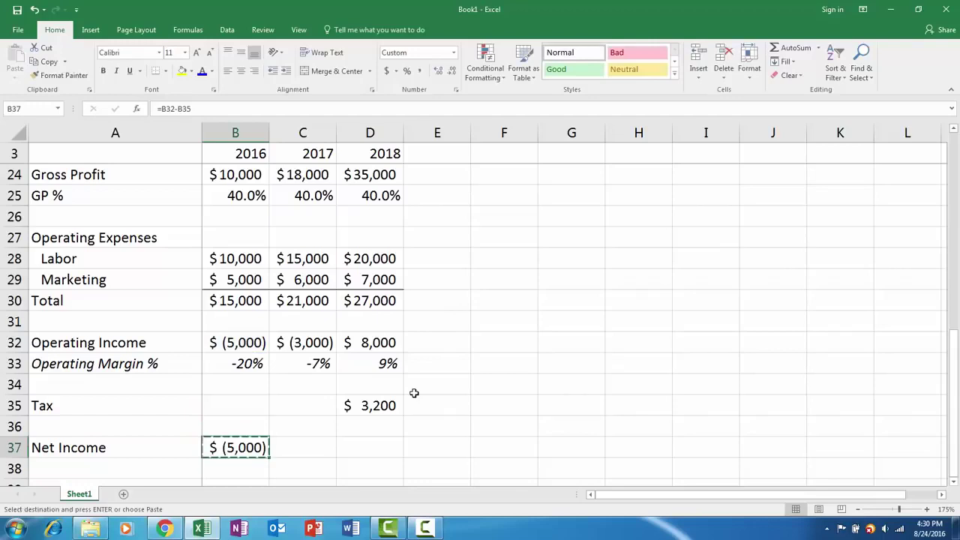
{"action": "key", "text": "shift+Right"}
{"action": "key", "text": "shift+Right"}
{"action": "key", "text": "ctrl+v"}
{"action": "key", "text": "Escape"}
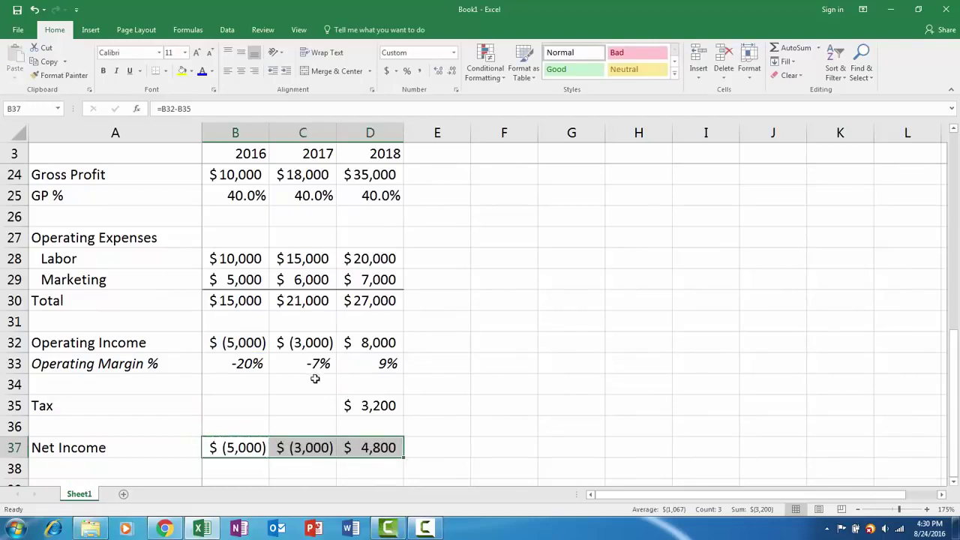
Step: Enter the label NI % in A38 below Net Income and open B38 for entry
{"action": "scroll", "coordinate": [315, 375], "scroll_direction": "down", "scroll_amount": 1}
{"action": "left_click", "coordinate": [150, 408]}
{"action": "type", "text": "NI %"}
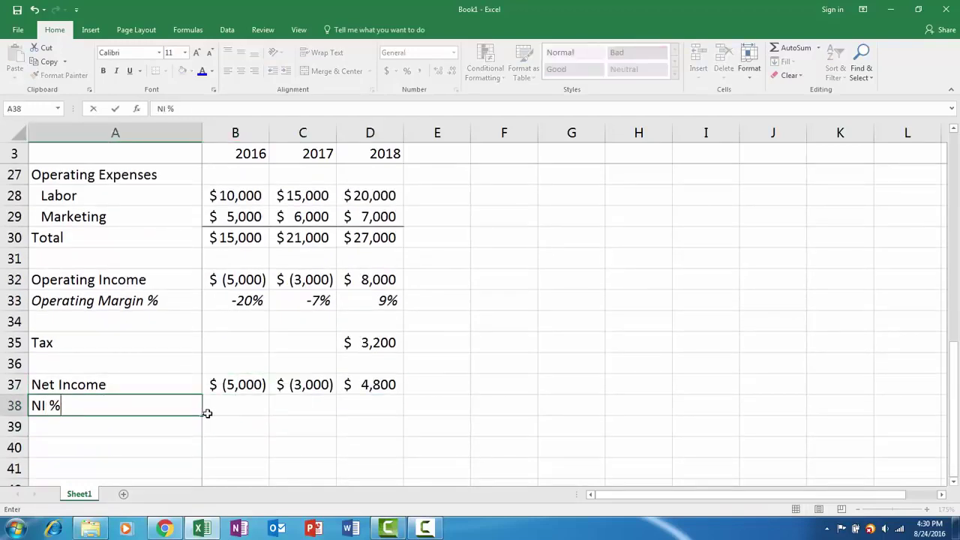
{"action": "key", "text": "Tab"}
{"action": "key", "text": "Tab"}
{"action": "left_click", "coordinate": [208, 413]}
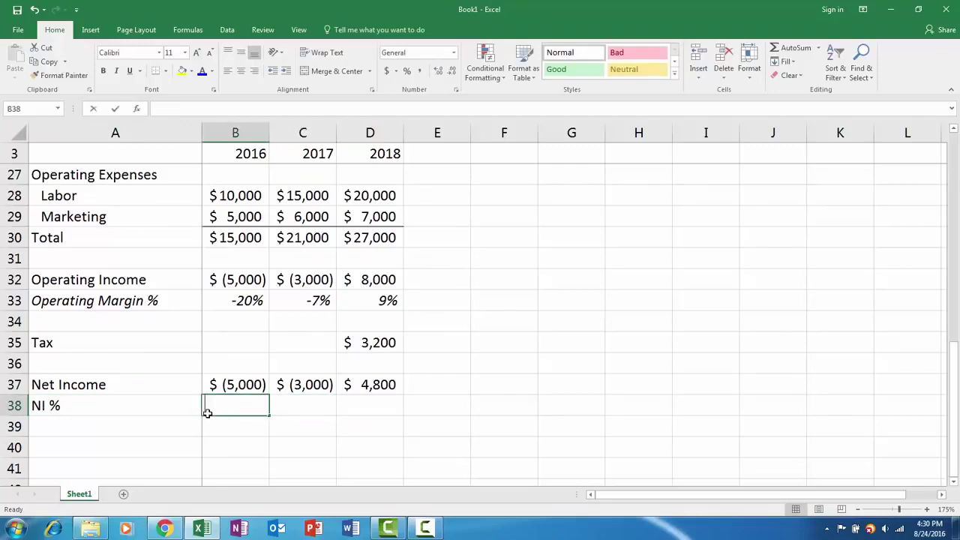
Step: Calculate the 2016 NI % in B38 as net income divided by net revenue with =B37/B20
{"action": "type", "text": "="}
{"action": "key", "text": "Up"}
{"action": "type", "text": "/"}
{"action": "scroll", "coordinate": [293, 185], "scroll_direction": "up", "scroll_amount": 4}
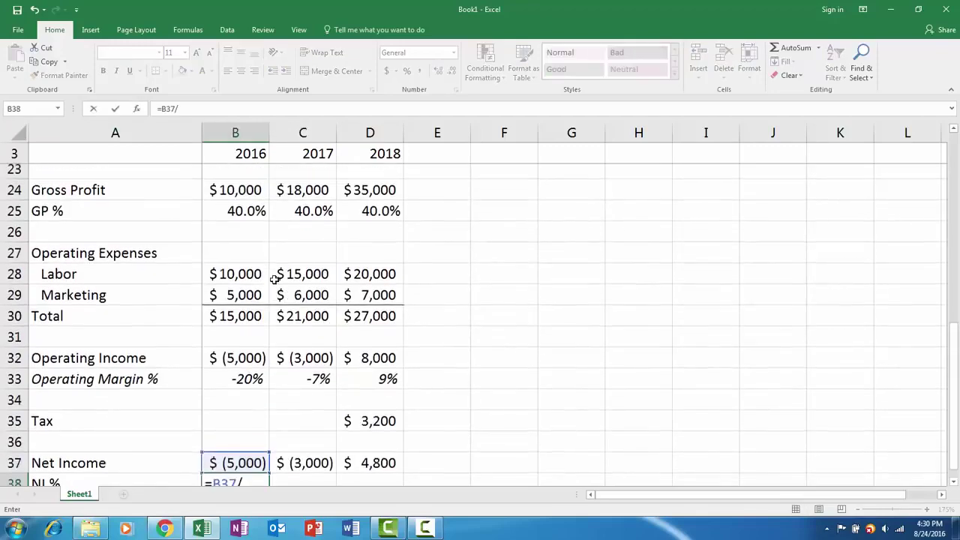
{"action": "left_click", "coordinate": [243, 282]}
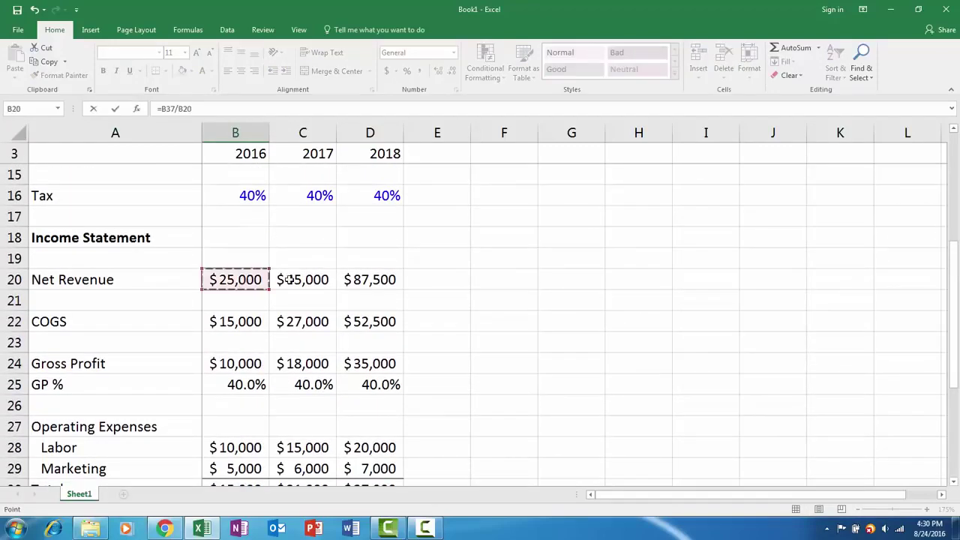
{"action": "key", "text": "ctrl+Return"}
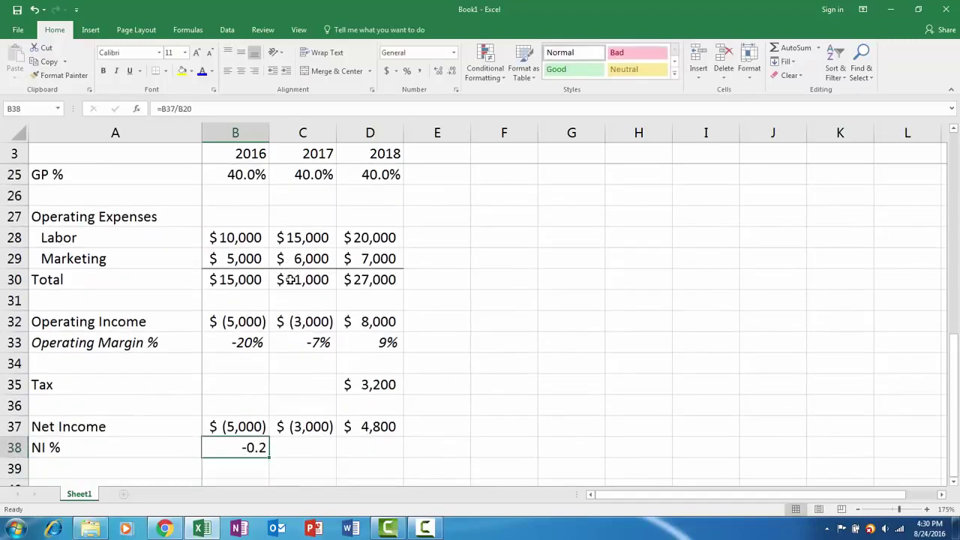
Step: Copy the NI % formula in B38 across to C38:D38 and format B38:D38 as whole percentages
{"action": "key", "text": "ctrl+c"}
{"action": "key", "text": "shift+Right"}
{"action": "key", "text": "shift+Right"}
{"action": "key", "text": "ctrl+v"}
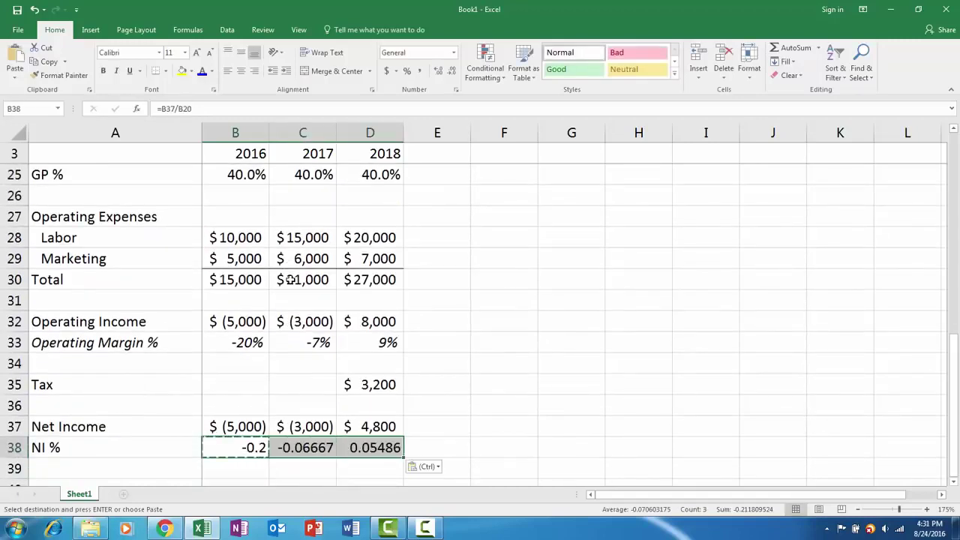
{"action": "key", "text": "ctrl+shift+5"}
{"action": "scroll", "coordinate": [290, 279], "scroll_direction": "up", "scroll_amount": 2}
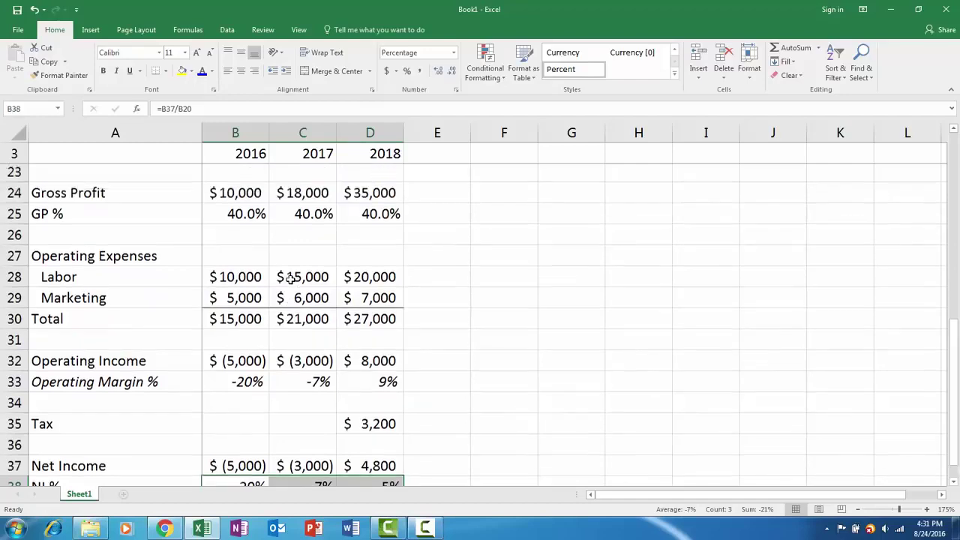
{"action": "scroll", "coordinate": [290, 279], "scroll_direction": "down", "scroll_amount": 2}
{"action": "left_click", "coordinate": [287, 357]}
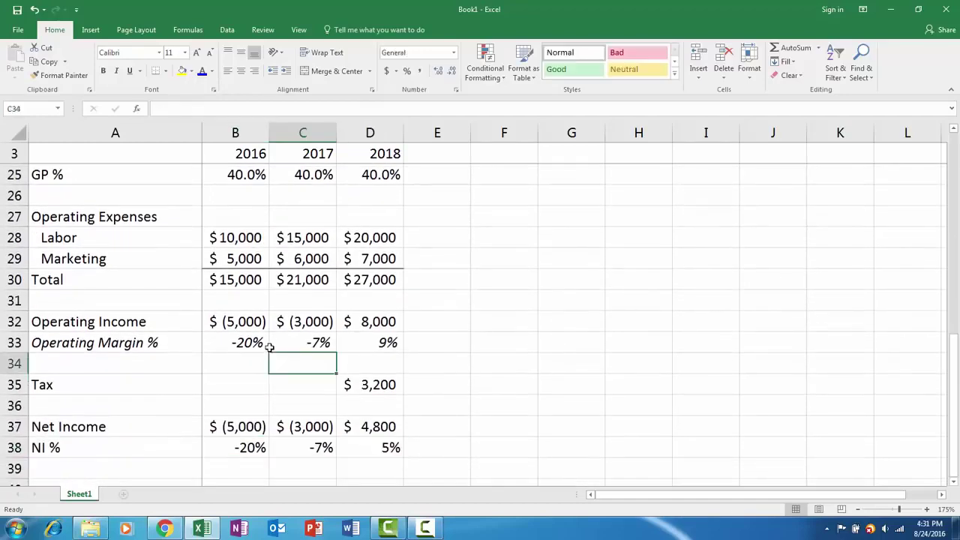
Step: Set the Unit Cost assumption to 140 for 2017 in C10 and 130 for 2018 in D10
{"action": "scroll", "coordinate": [254, 298], "scroll_direction": "down", "scroll_amount": 2}
{"action": "scroll", "coordinate": [237, 279], "scroll_direction": "up", "scroll_amount": 3}
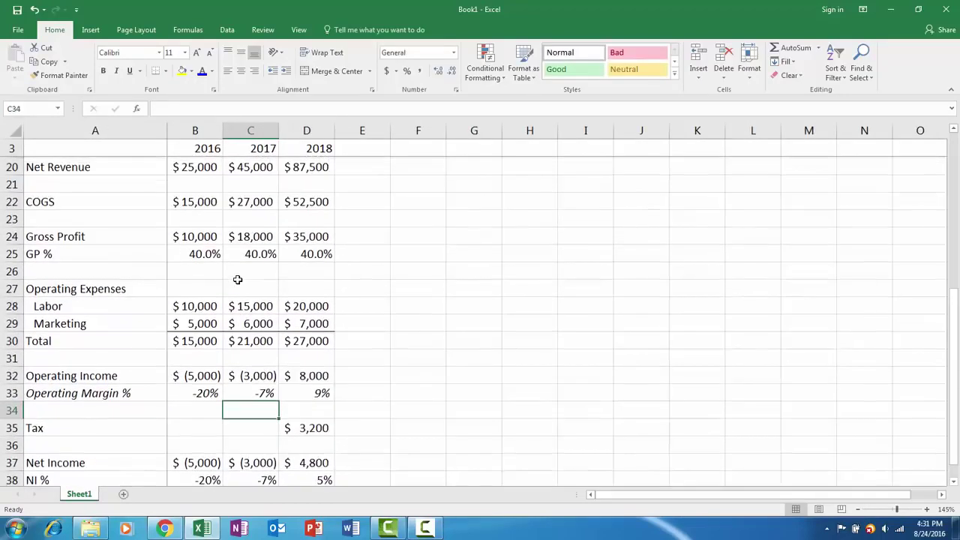
{"action": "scroll", "coordinate": [237, 279], "scroll_direction": "up", "scroll_amount": 4}
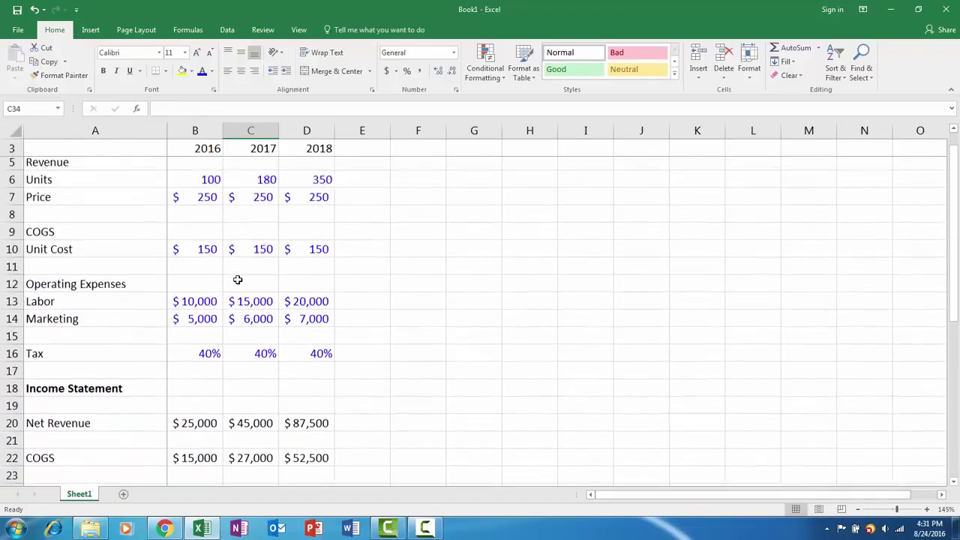
{"action": "left_click", "coordinate": [254, 270]}
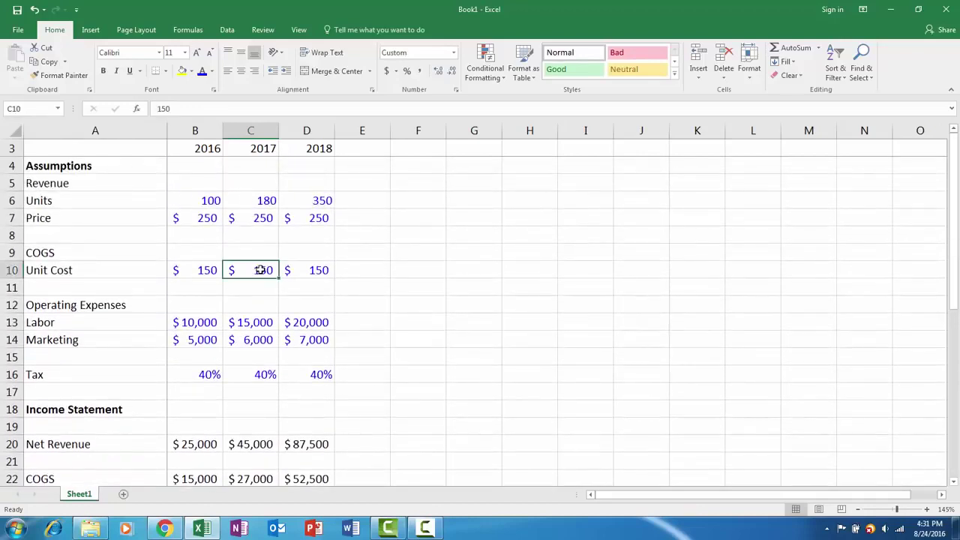
{"action": "type", "text": "140"}
{"action": "key", "text": "Tab"}
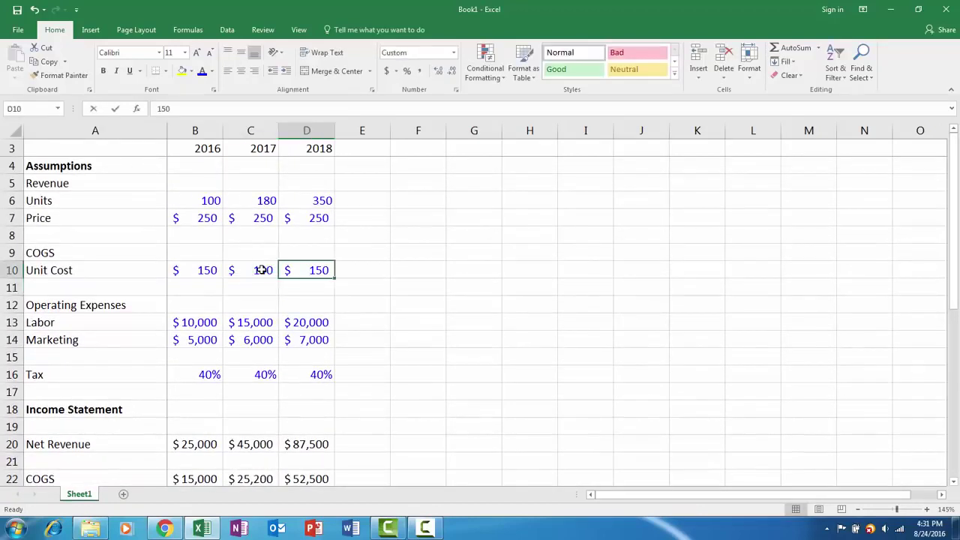
{"action": "type", "text": "130"}
{"action": "key", "text": "ctrl+Return"}
{"action": "left_click", "coordinate": [257, 270]}
{"action": "left_click", "coordinate": [205, 270]}
{"action": "left_click", "coordinate": [247, 270]}
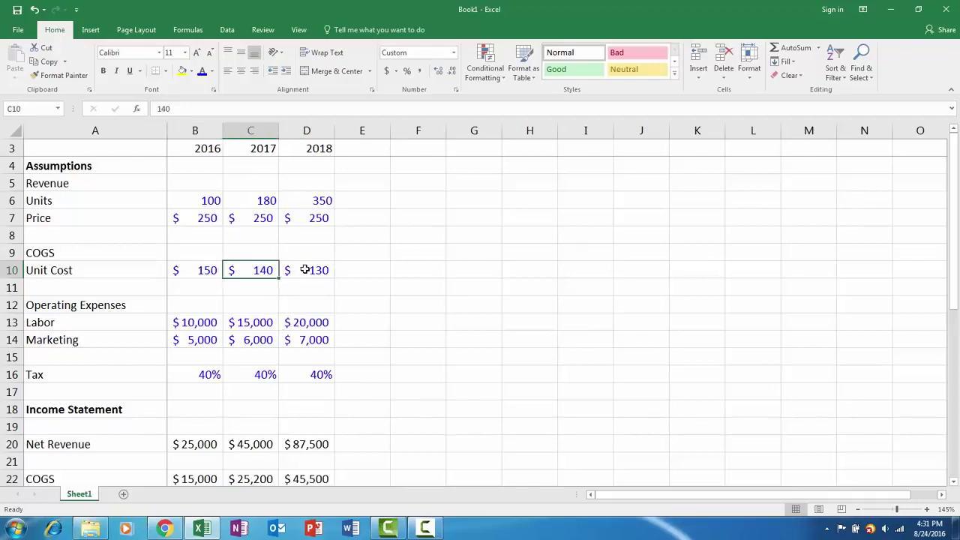
{"action": "left_click", "coordinate": [305, 270]}
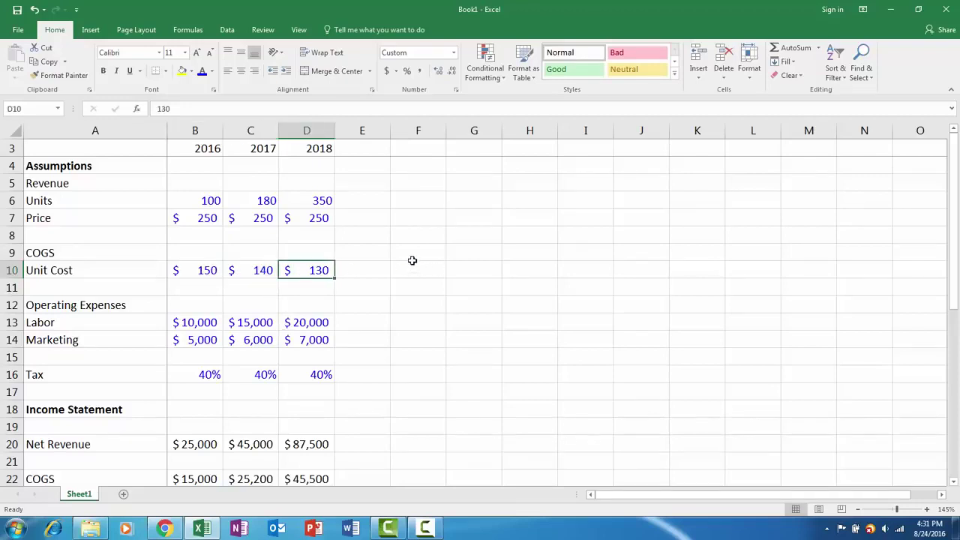
Step: Format the Units assumptions in B6:D6 in comma style with no decimal places
{"action": "left_click_drag", "start_coordinate": [199, 201], "coordinate": [292, 197]}
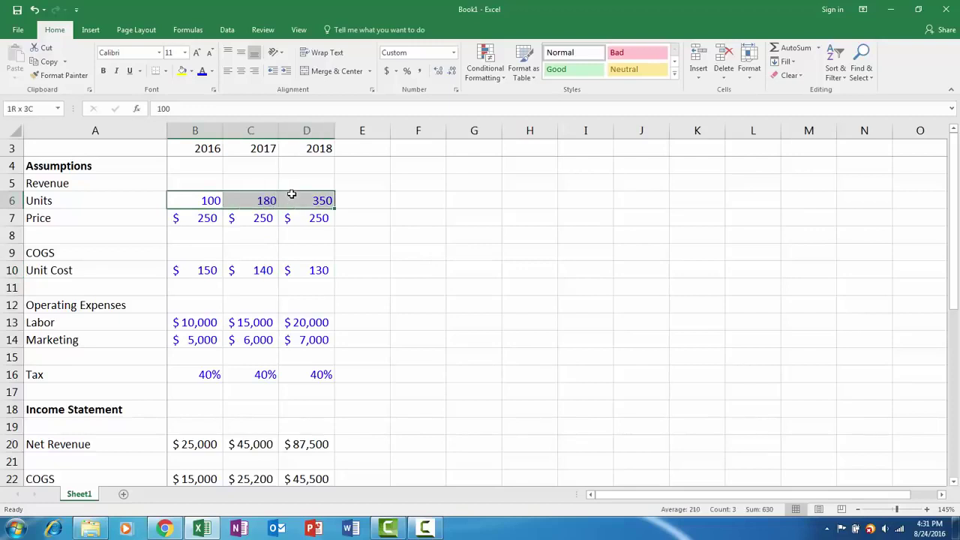
{"action": "left_click", "coordinate": [420, 71]}
{"action": "left_click", "coordinate": [451, 71]}
{"action": "left_click", "coordinate": [451, 71]}
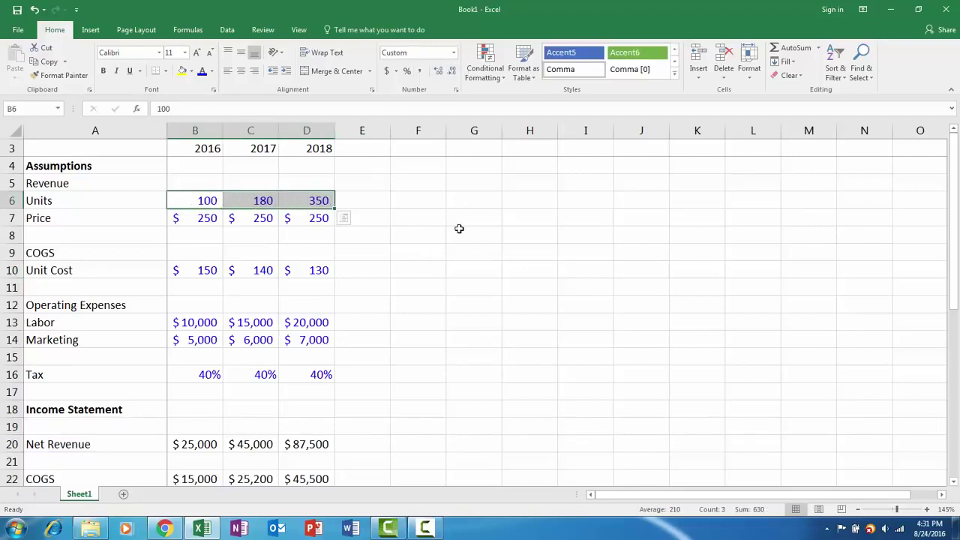
Step: Examine how the changed unit costs affect the income statement from COGS down to NI %
{"action": "left_click", "coordinate": [311, 269]}
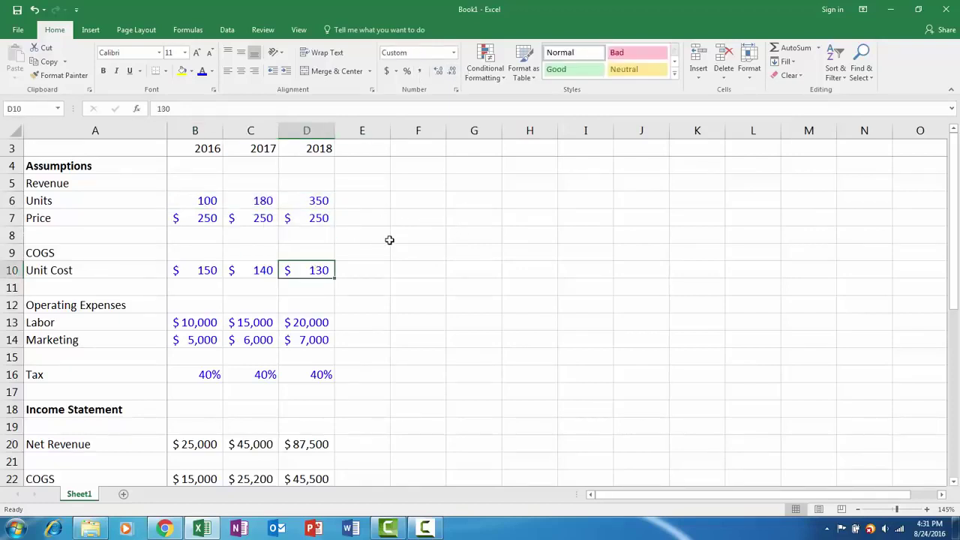
{"action": "scroll", "coordinate": [388, 244], "scroll_direction": "down", "scroll_amount": 4}
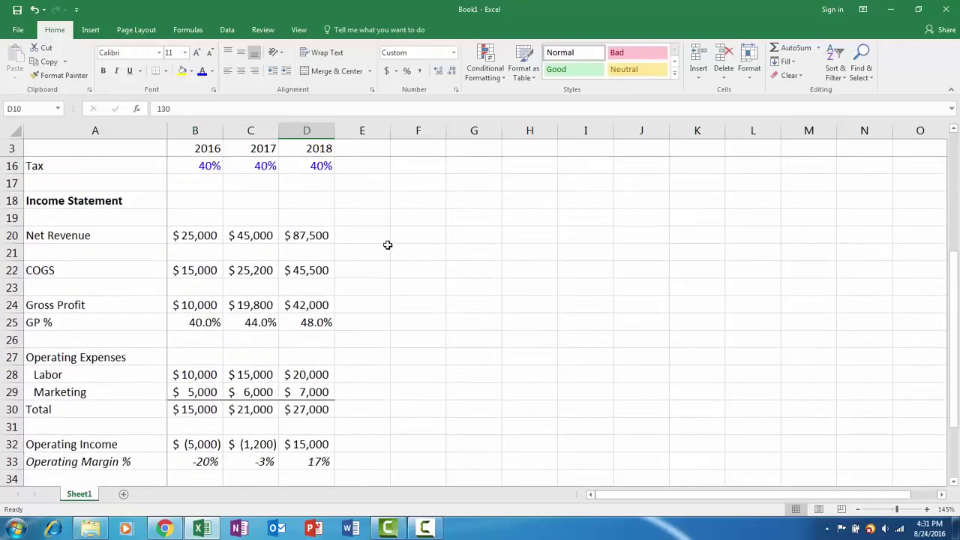
{"action": "scroll", "coordinate": [388, 245], "scroll_direction": "down", "scroll_amount": 1}
{"action": "scroll", "coordinate": [413, 263], "scroll_direction": "down", "scroll_amount": 1}
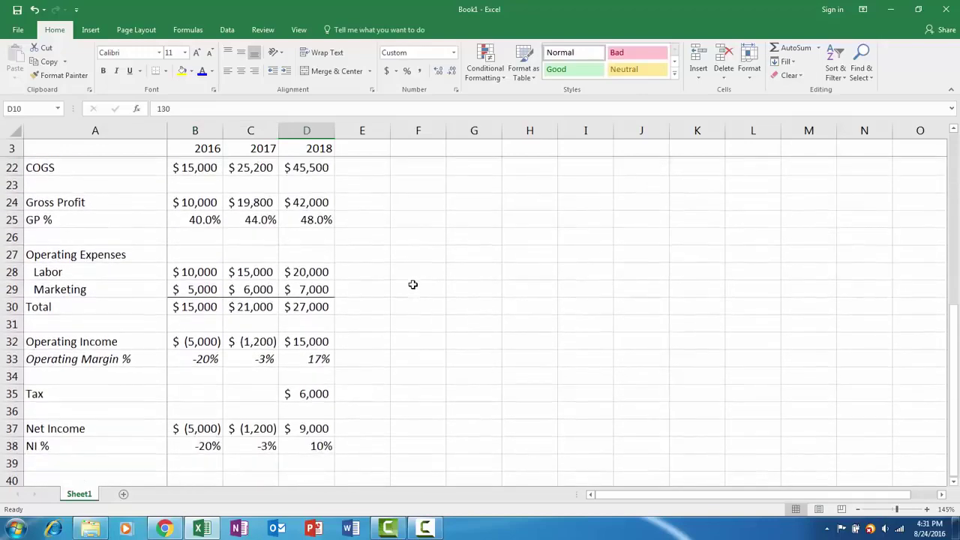